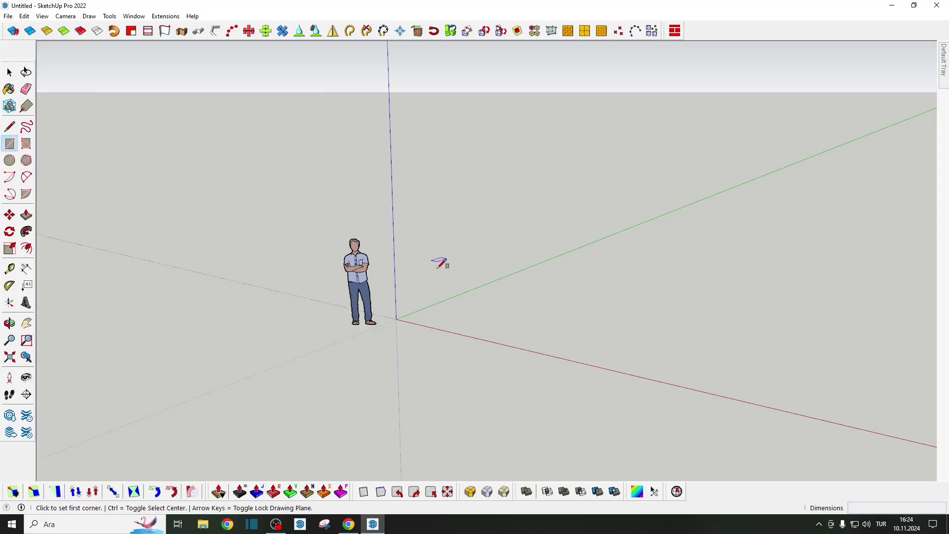
- Draw a 600 by 600 rectangle from the origin and delete the person figure
left_click(398, 318)
type("600;6")
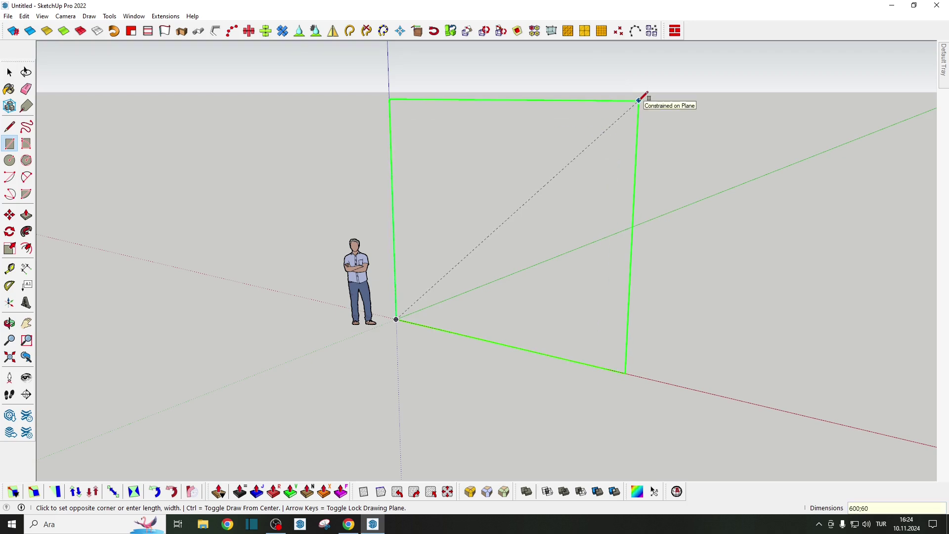
type("0")
key("Return")
scroll(599, 219, "down", 3)
middle_click_drag(599, 218, 528, 284)
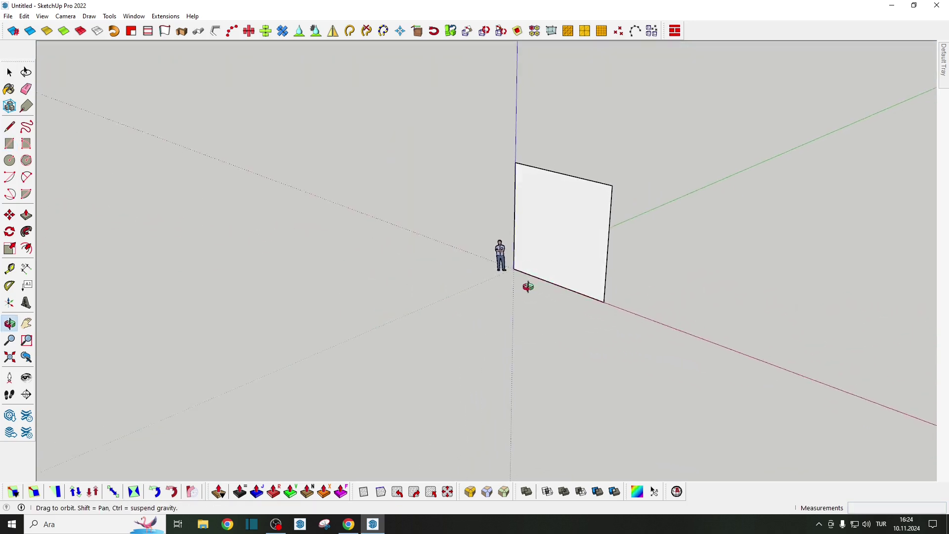
key("space")
scroll(464, 237, "up", 3)
key("Delete")
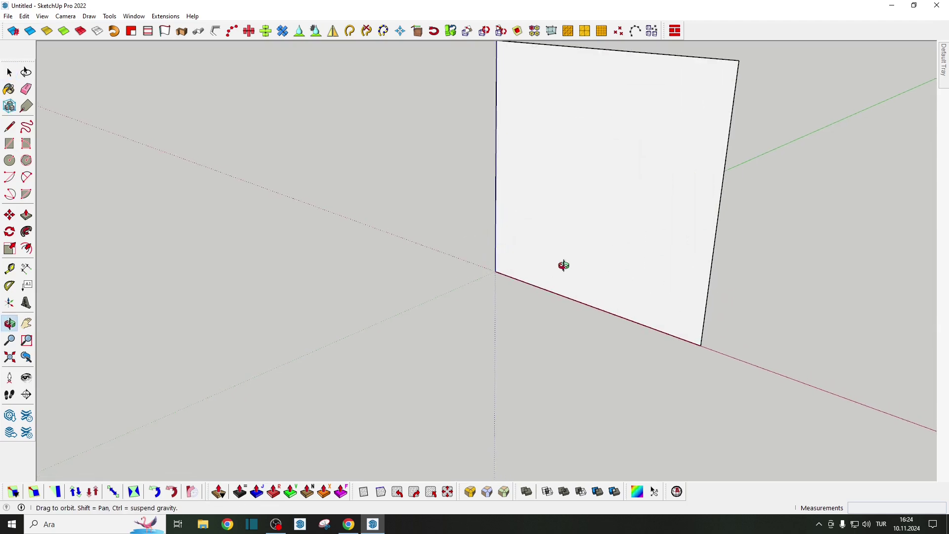
- Cut off both top corners with diagonal lines to form a house-shaped pentagon
scroll(563, 263, "down", 2)
middle_click_drag(622, 242, 590, 270, "shift")
key("l")
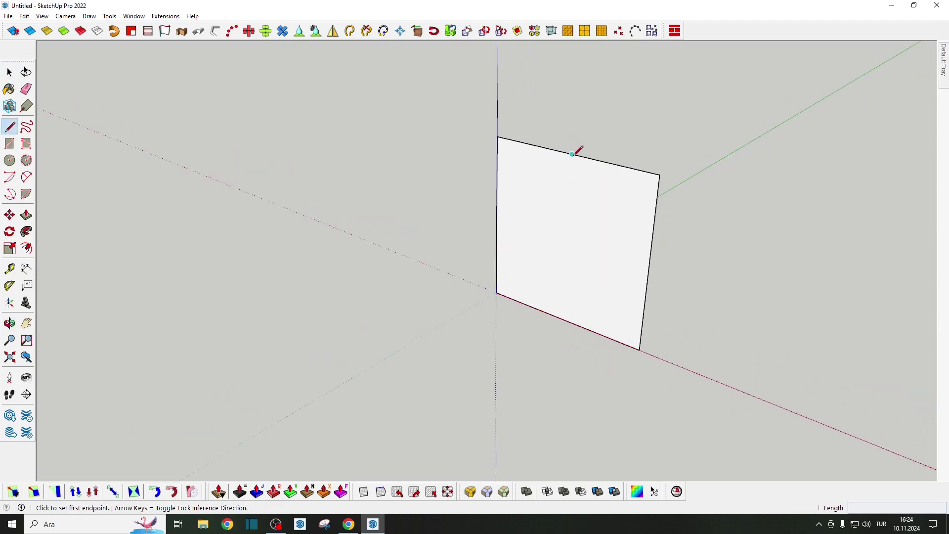
left_click(572, 154)
left_click(576, 155)
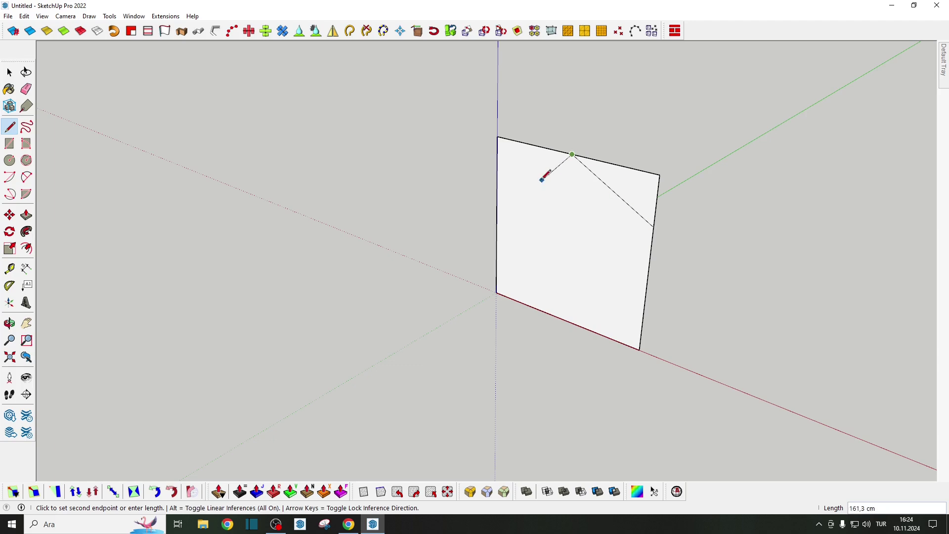
left_click(496, 196)
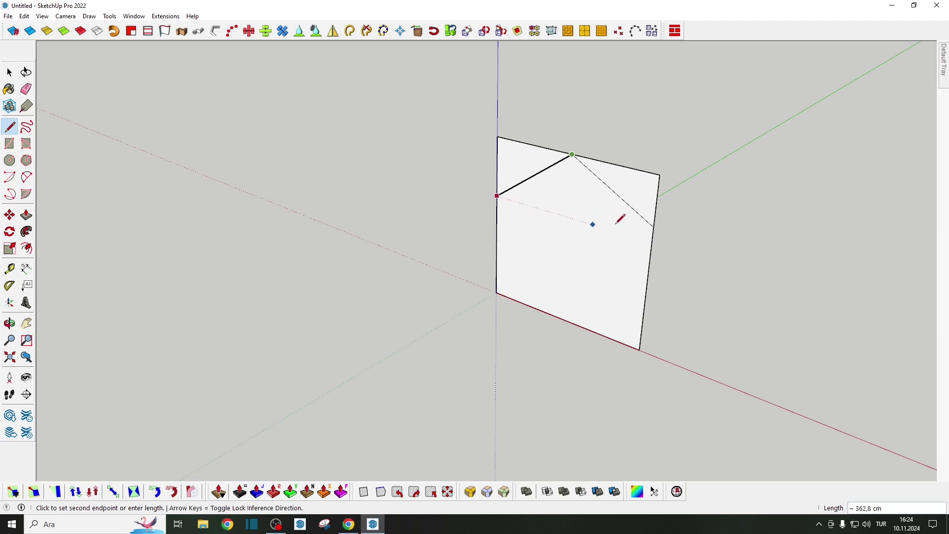
mouse_move(675, 211)
left_mouse_down()
mouse_move(555, 149)
mouse_move(491, 140)
left_mouse_up()
mouse_move(491, 140)
middle_mouse_down()
mouse_move(572, 221)
mouse_move(561, 265)
mouse_move(578, 245)
middle_mouse_up()
key("space")
- Offset the pentagon outline 10 cm inward
key("f")
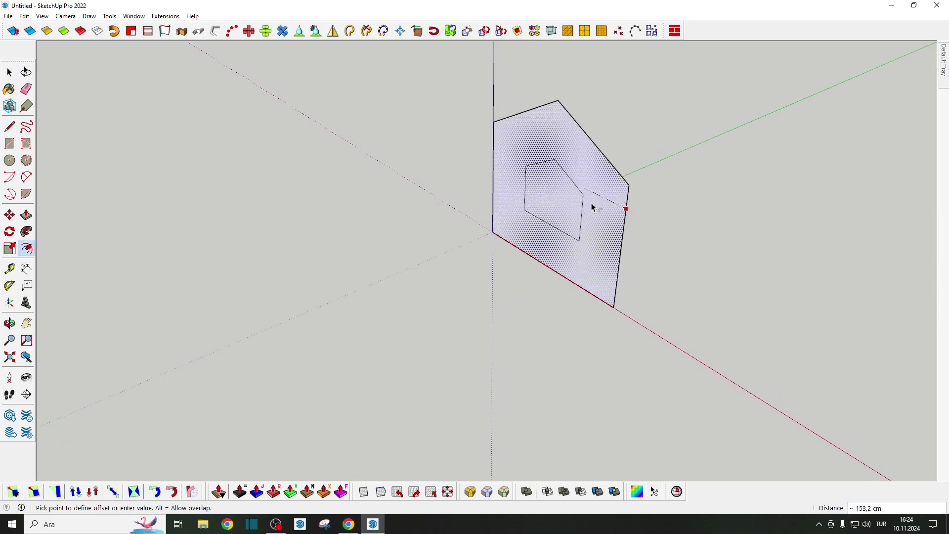
type("10")
key("Return")
middle_click_drag(594, 203, 576, 255)
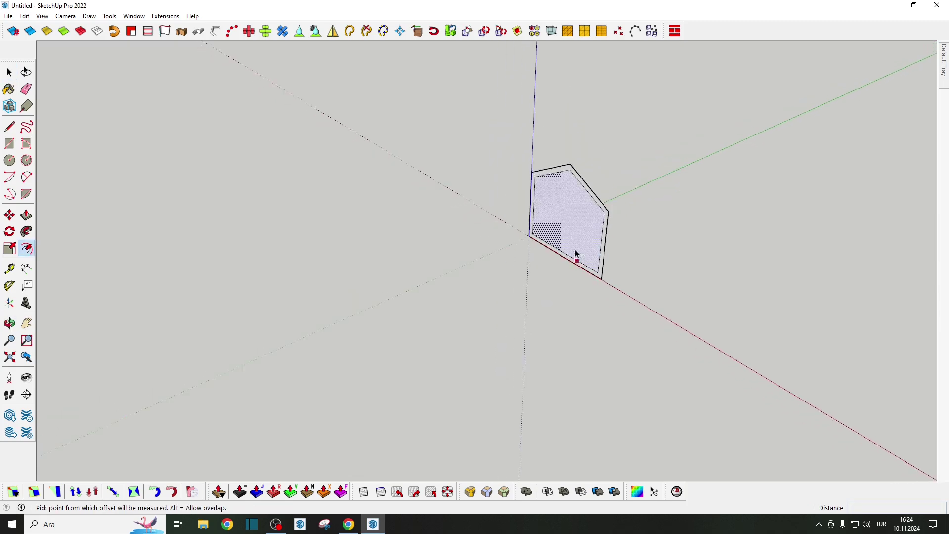
key("space")
- Move the inner bottom edge onto the outer edge and delete the inner face, leaving a thin frame
left_click(576, 262)
scroll(576, 265, "up", 3)
key("m")
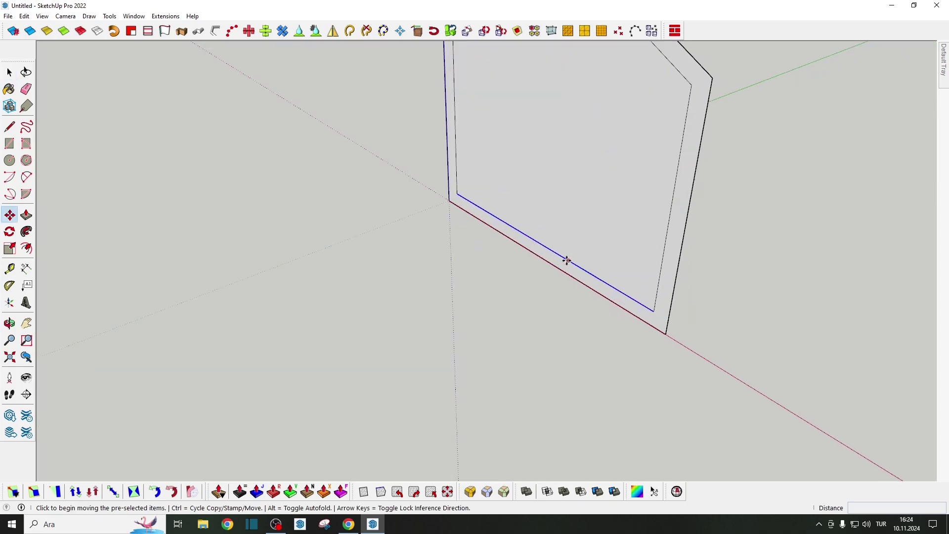
left_click(543, 246)
key("space")
scroll(542, 220, "down", 3)
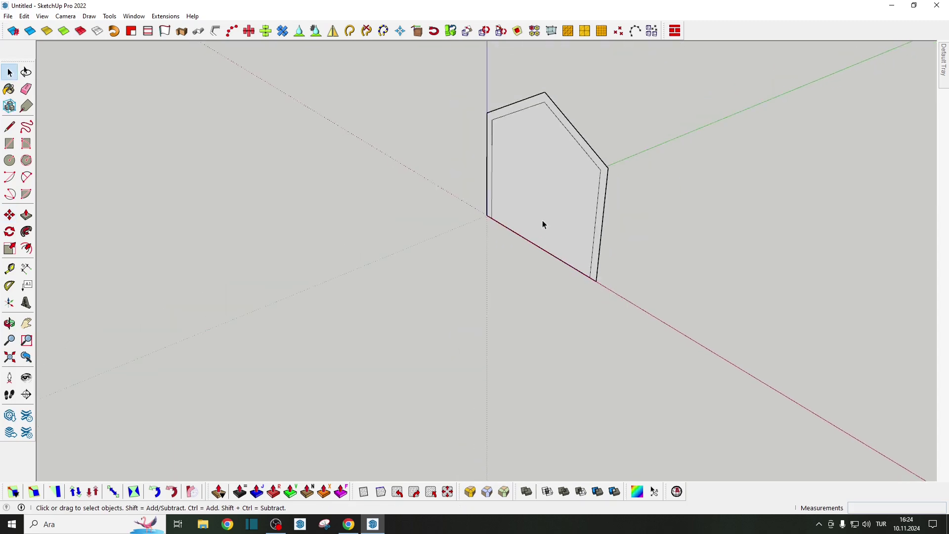
left_click(530, 236)
mouse_move(530, 236)
middle_mouse_down()
mouse_move(548, 263)
mouse_move(530, 170)
mouse_move(532, 191)
mouse_move(555, 174)
middle_mouse_up()
key("Delete")
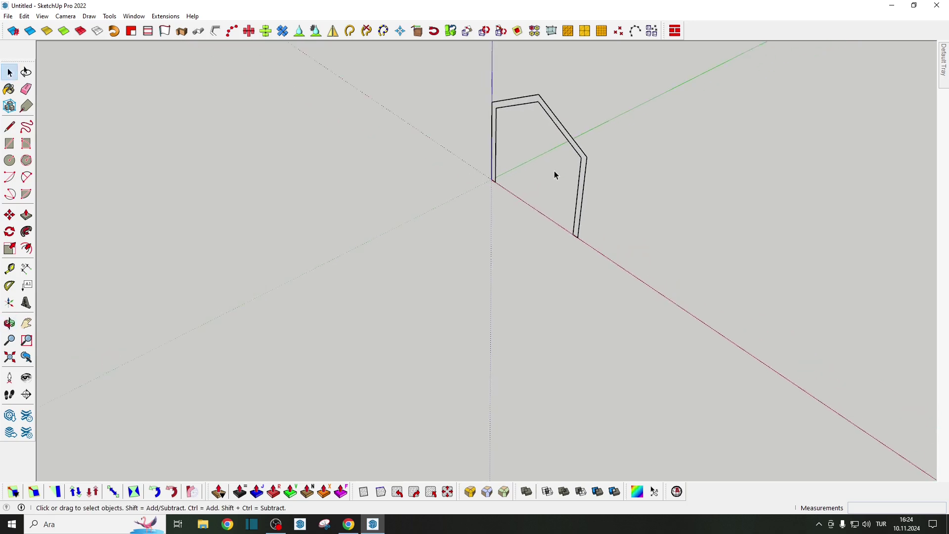
- Extrude the thin frame 1000 cm into a long gabled shell
key("p")
scroll(569, 153, "up", 2)
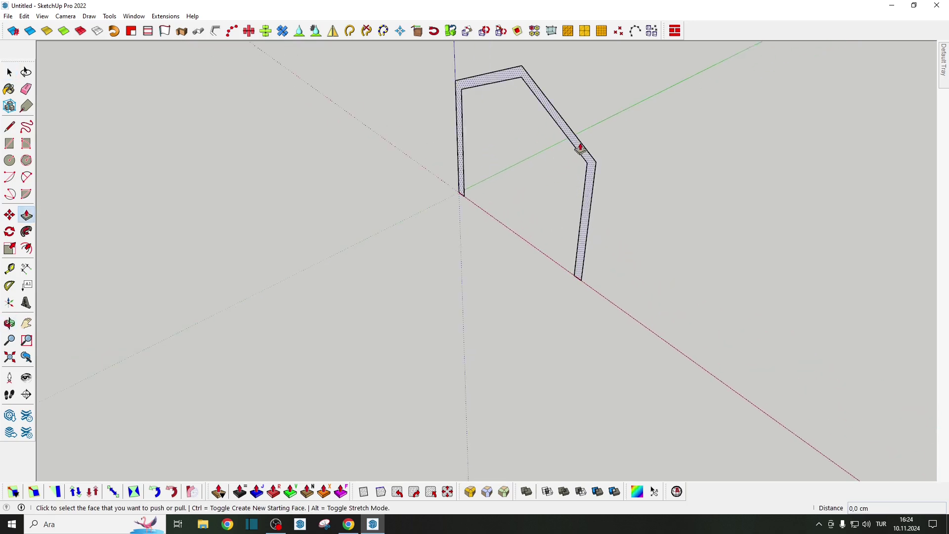
left_click(581, 149)
middle_click_drag(653, 99, 486, 257)
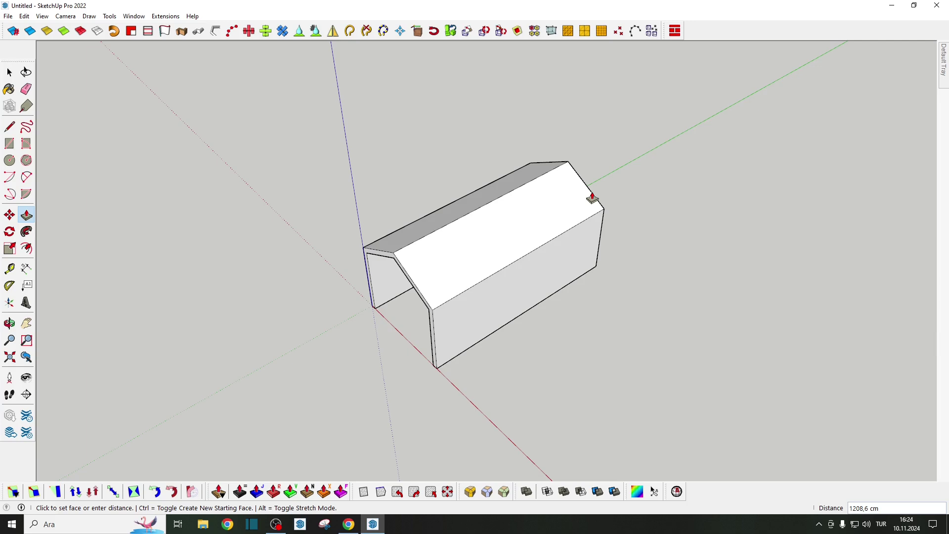
type("1000")
key("Return")
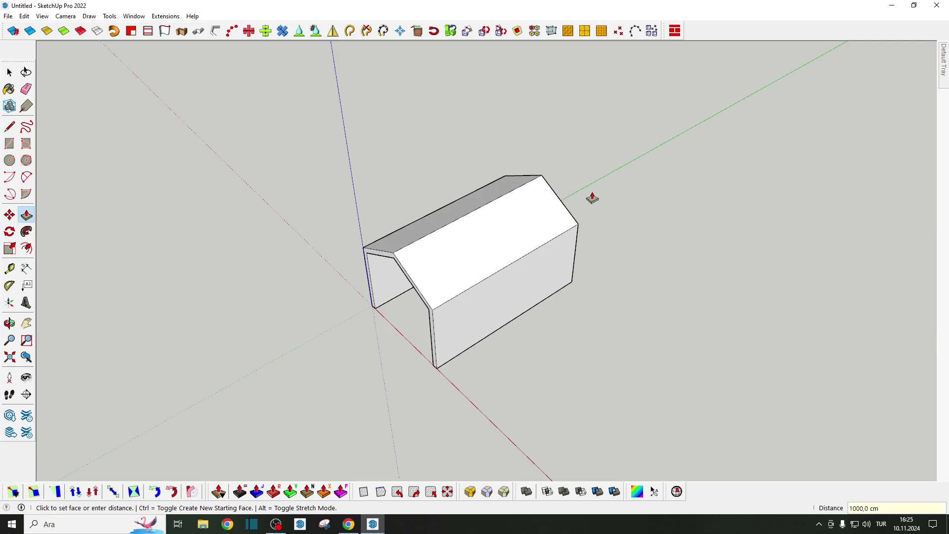
- Select the whole extruded shell by triple-clicking its end face
key("space")
mouse_move(497, 248)
middle_mouse_down()
mouse_move(538, 243)
mouse_move(460, 306)
middle_mouse_up()
left_click(503, 261)
triple_click(503, 256)
scroll(391, 228, "up", 3)
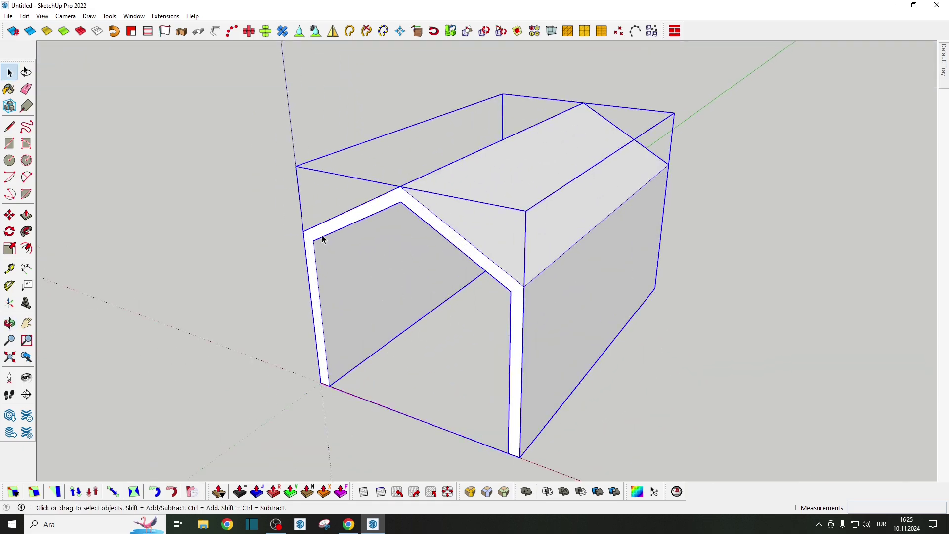
scroll(322, 239, "down", 3)
middle_click_drag(322, 239, 445, 322)
- Paste the end face in place and move it about 91 cm inside the shell
left_click(24, 16)
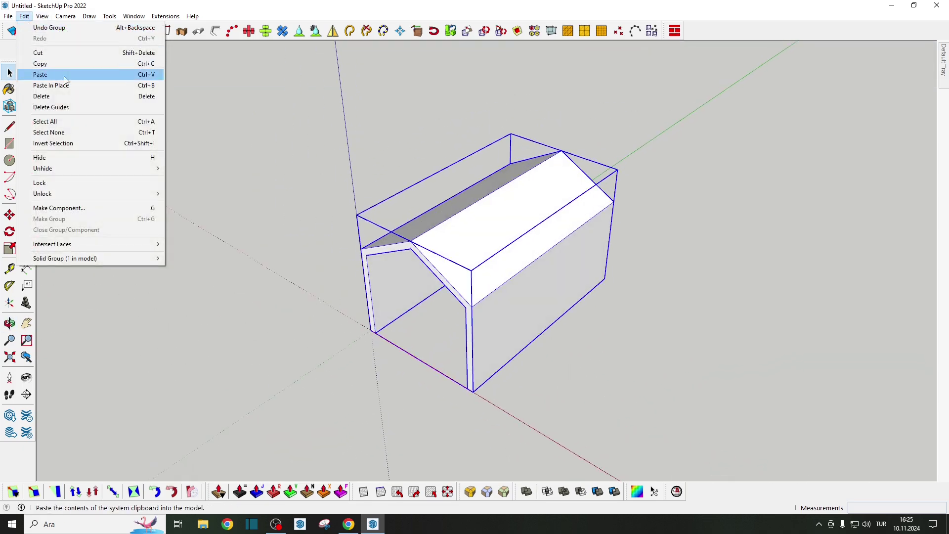
left_click(395, 277)
middle_click_drag(381, 210, 421, 352)
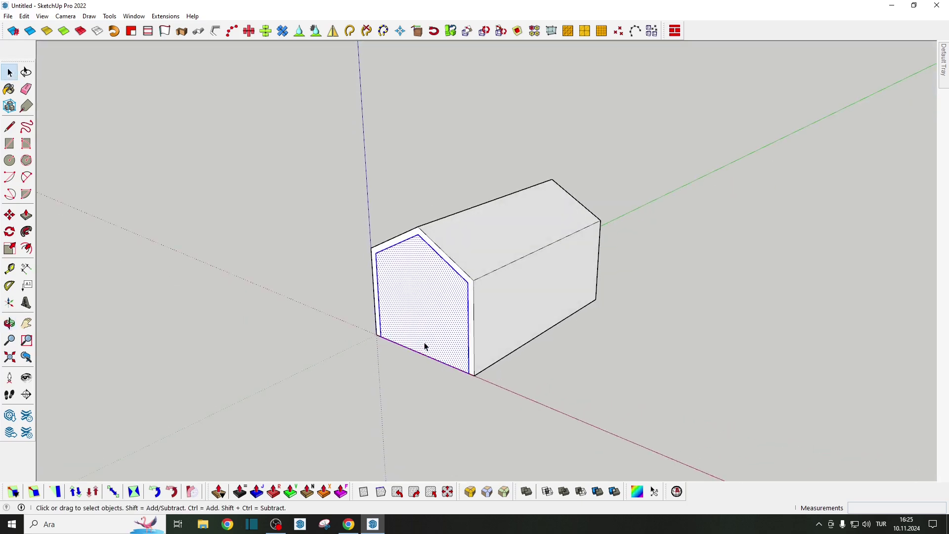
key("m")
scroll(420, 349, "up", 3)
left_click(415, 351)
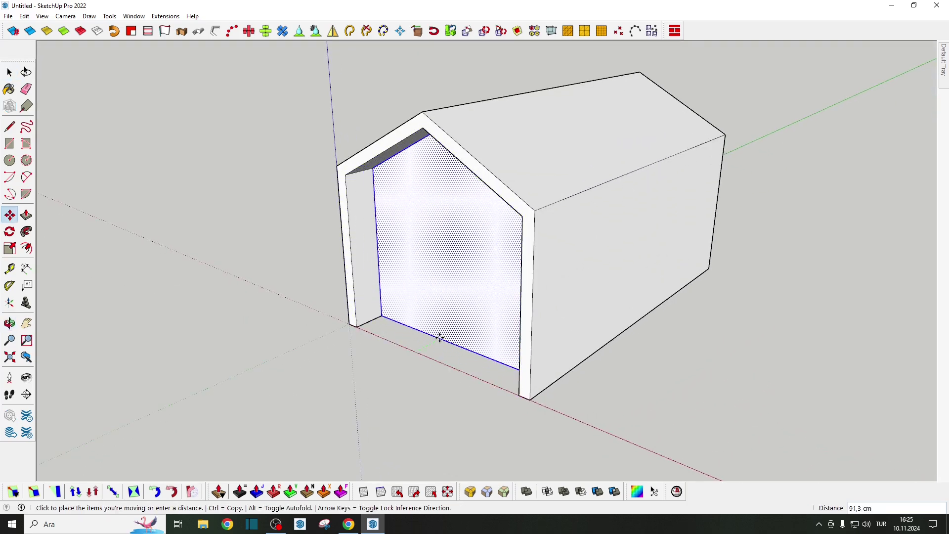
left_click(438, 335)
- Group the pasted face from its right-click menu, viewing the house from the front
mouse_move(436, 334)
middle_mouse_down()
mouse_move(780, 228)
mouse_move(396, 334)
mouse_move(485, 333)
mouse_move(487, 212)
mouse_move(456, 301)
middle_mouse_up()
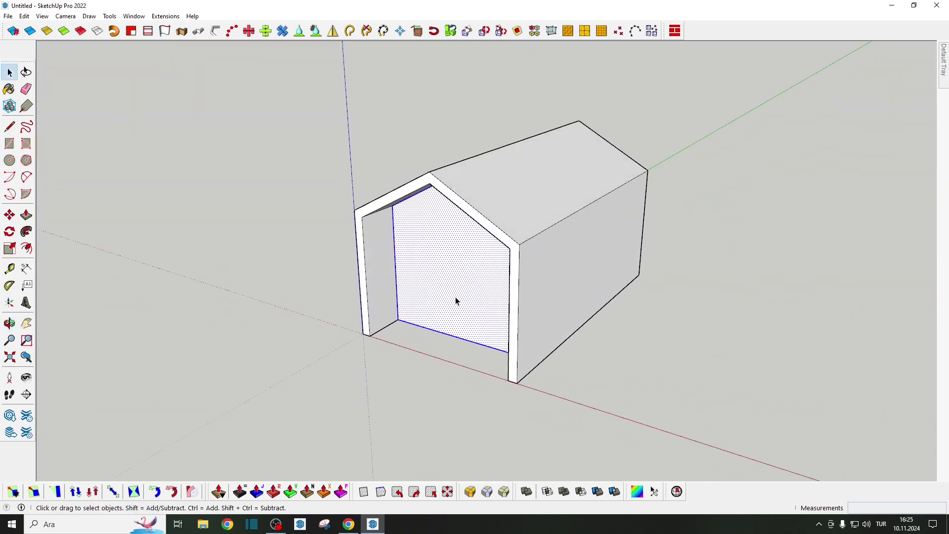
scroll(459, 303, "down", 3)
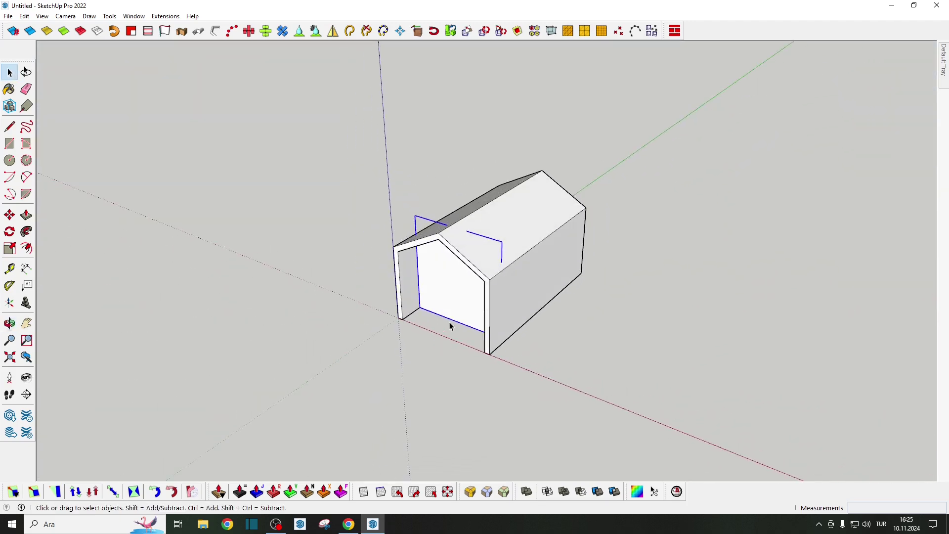
scroll(444, 306, "up", 3)
mouse_move(469, 326)
middle_mouse_down()
mouse_move(555, 218)
mouse_move(582, 233)
mouse_move(454, 278)
middle_mouse_up()
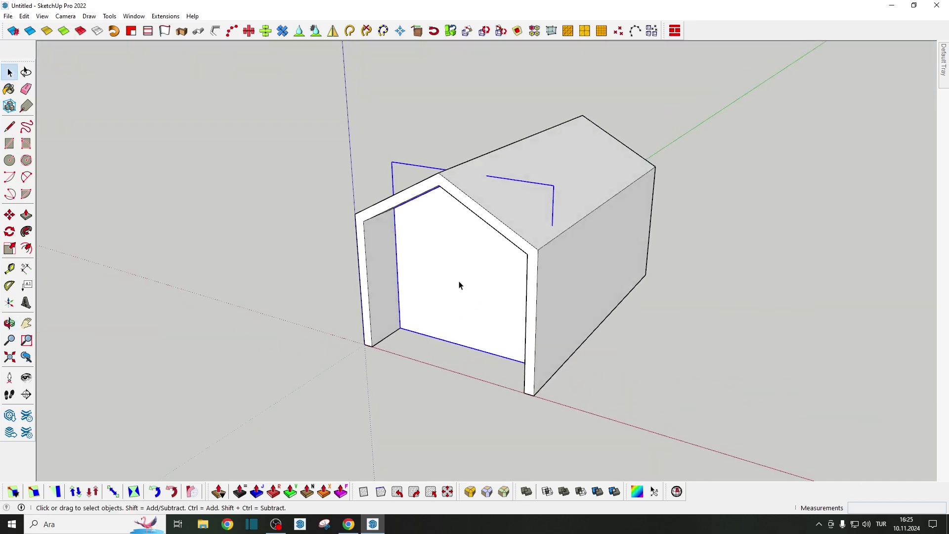
right_click(455, 295)
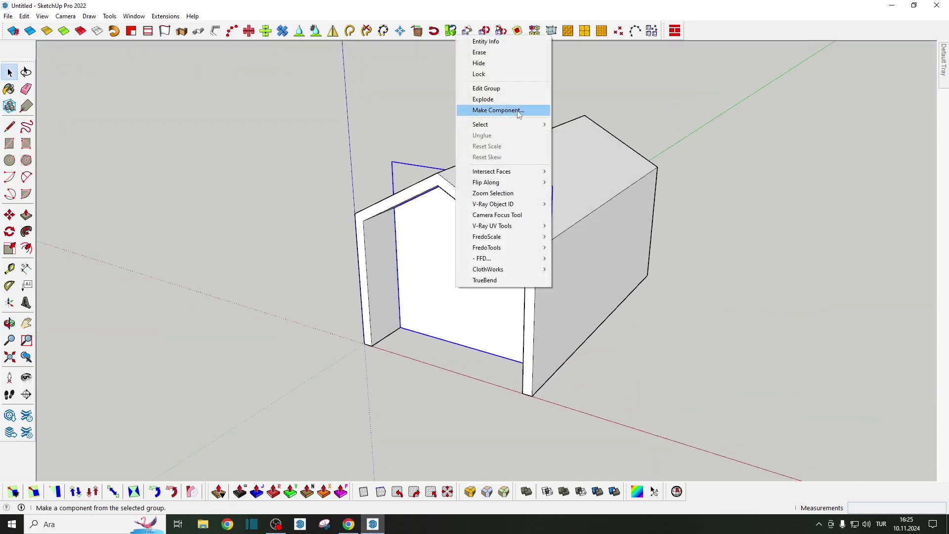
left_click(747, 241)
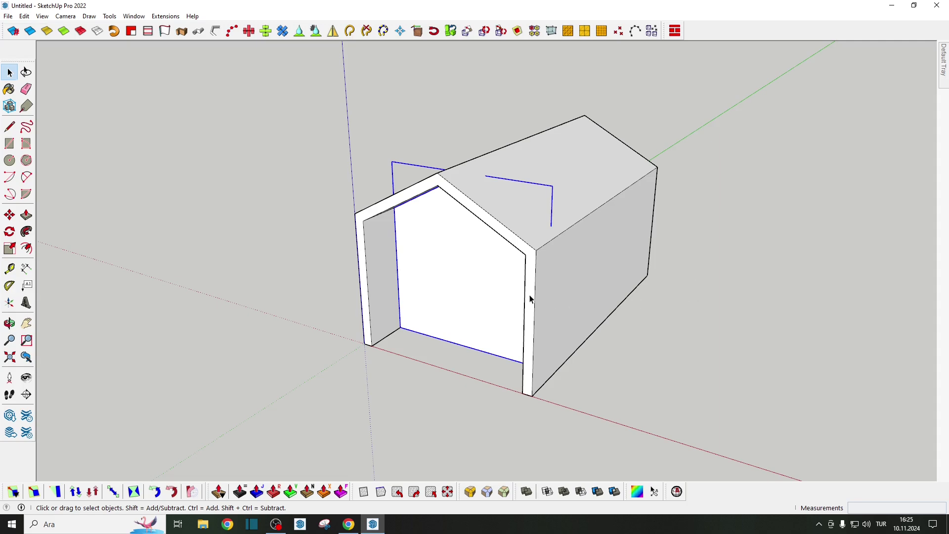
middle_click_drag(530, 299, 450, 252)
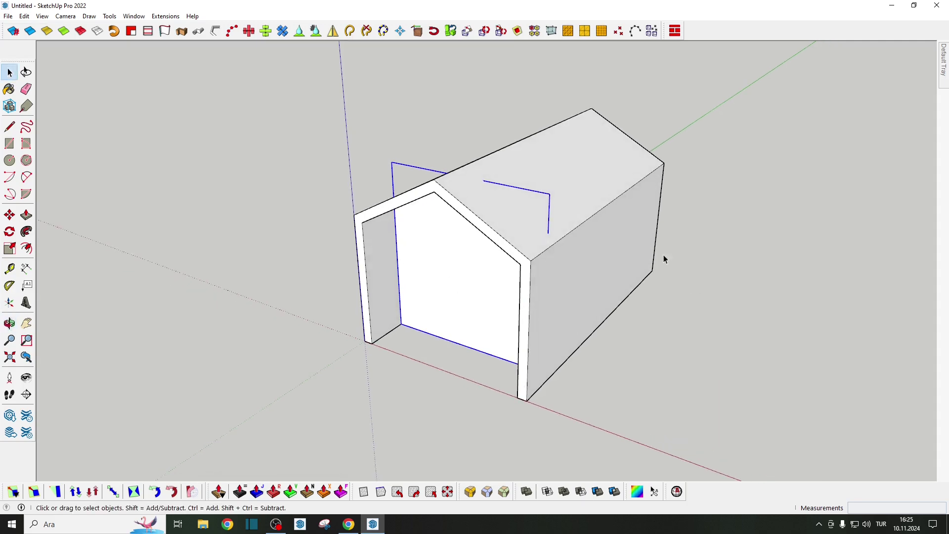
middle_click_drag(449, 207, 419, 256)
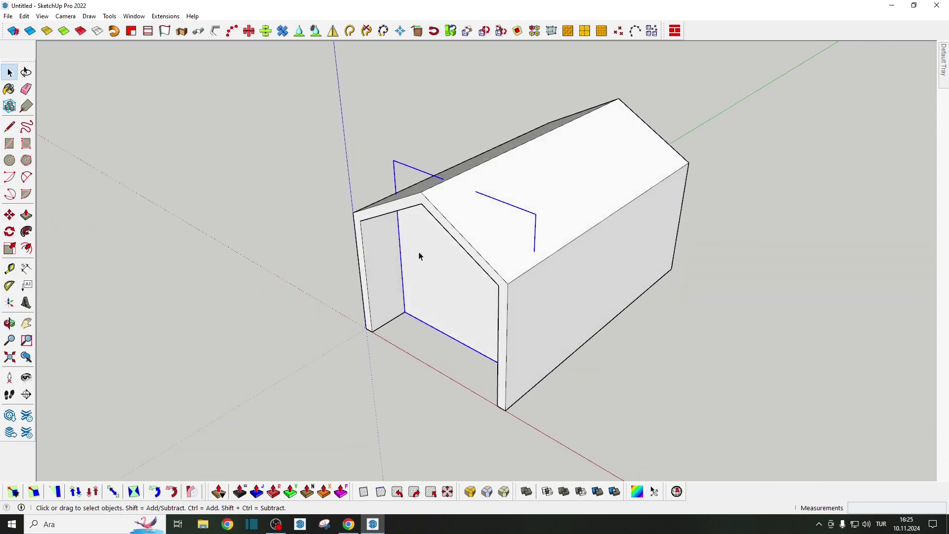
- Open the inner wall group for editing with the rest of the model hidden
double_click(455, 268)
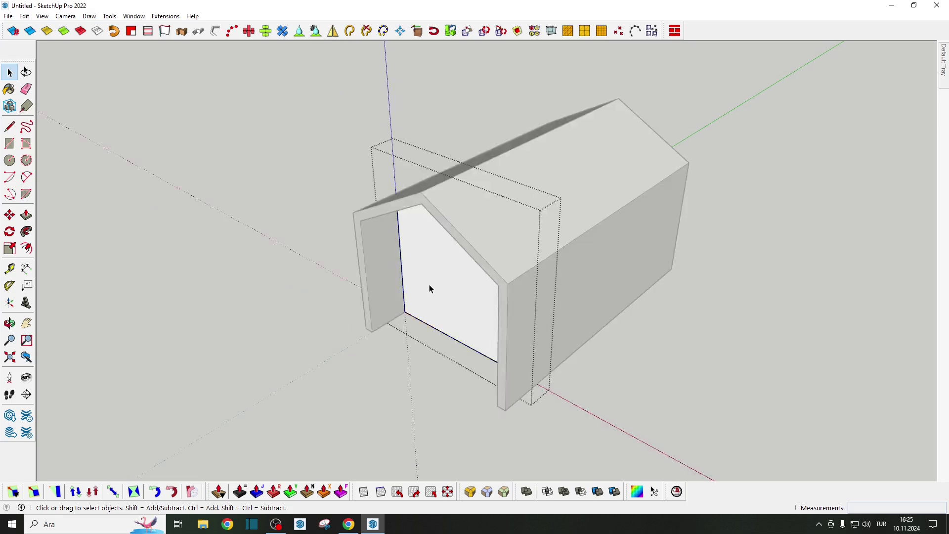
left_click(42, 16)
mouse_move(72, 179)
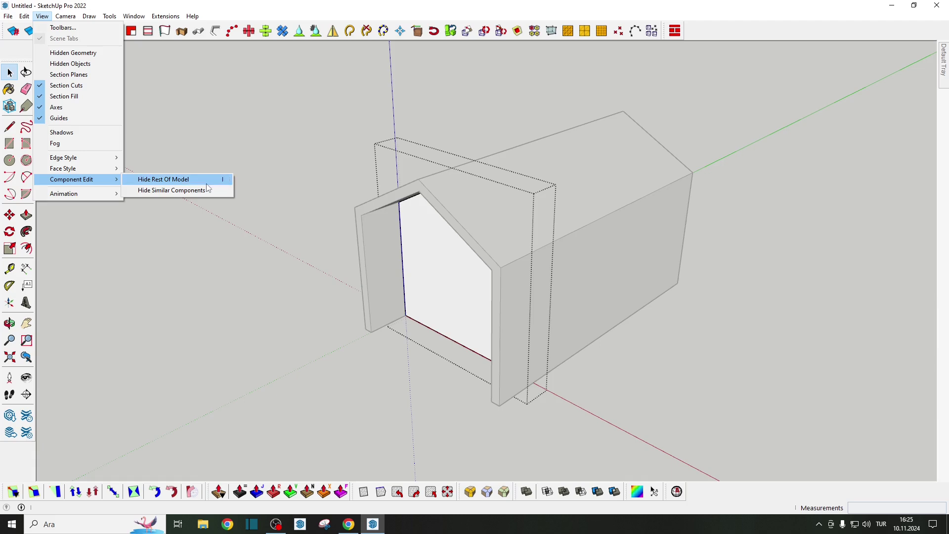
left_click(219, 190)
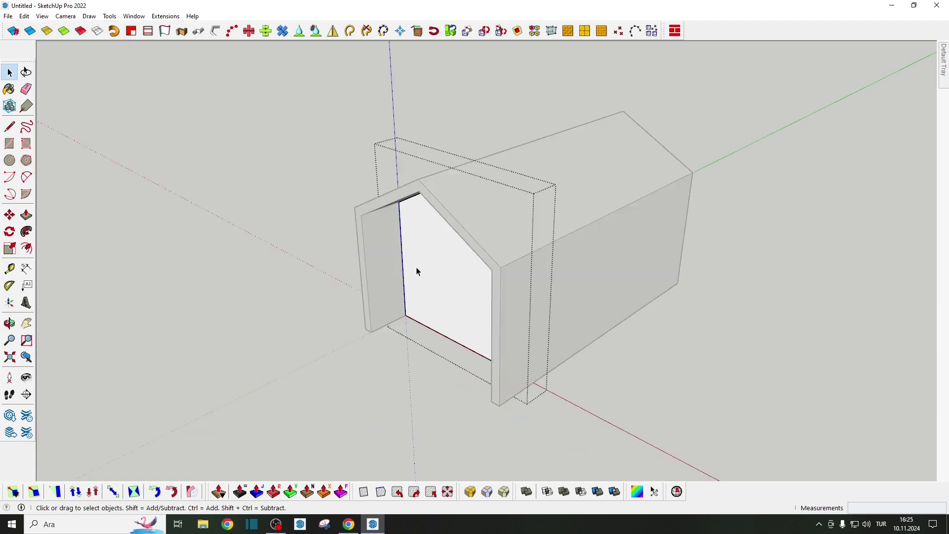
middle_click_drag(417, 311, 432, 302)
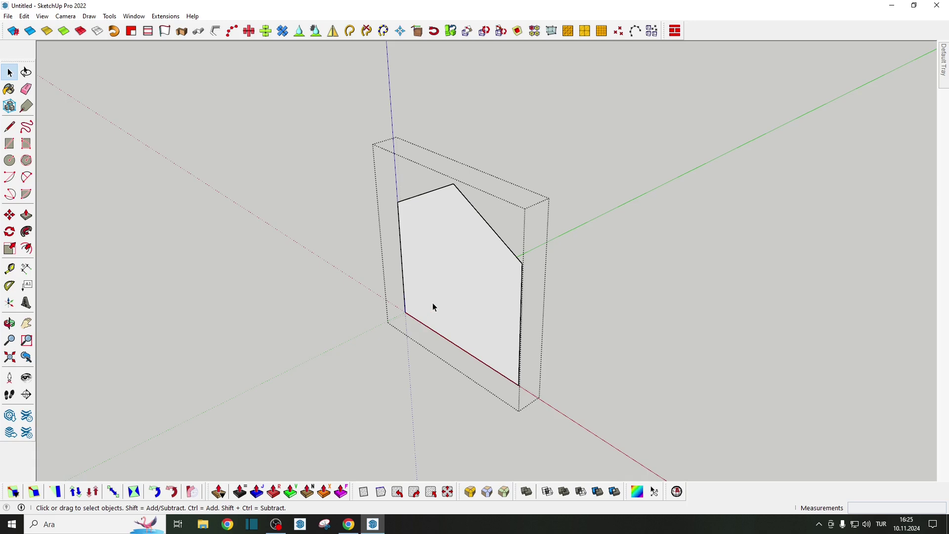
scroll(432, 303, "up", 3)
- Draw a vertical line up from the wall's bottom edge as the door's first side
key("l")
left_click(453, 353)
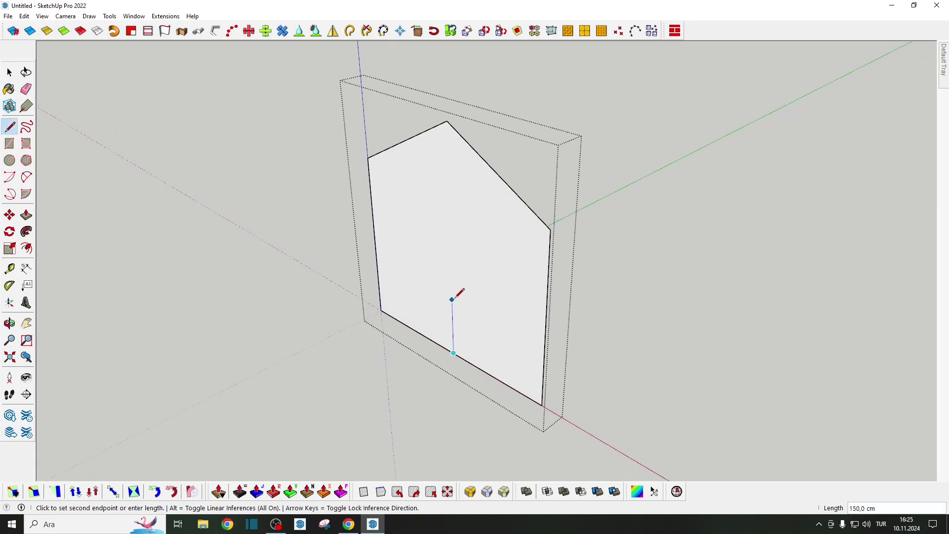
left_click(450, 273)
scroll(451, 275, "down", 2)
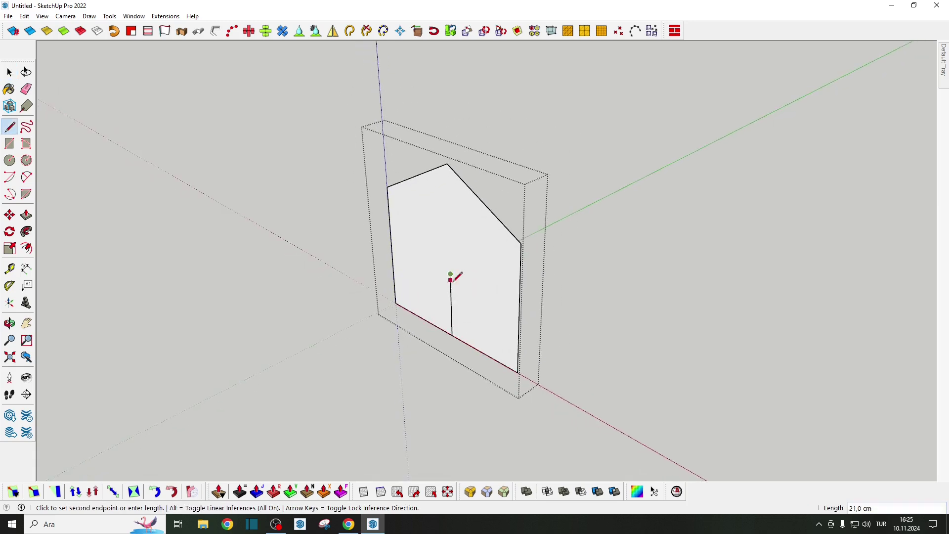
key("space")
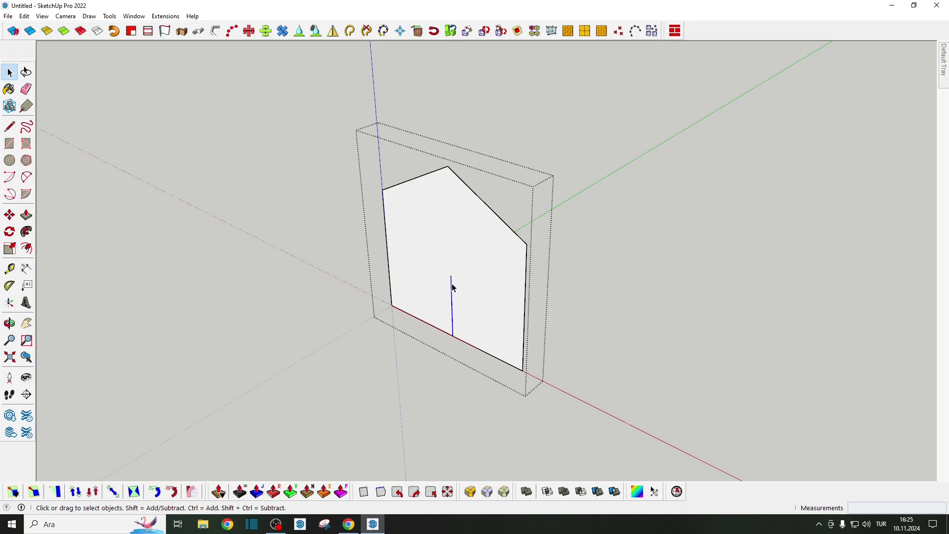
- Copy the vertical line 50 cm over as the door's other side
key("m")
scroll(449, 279, "up", 2)
left_click(453, 275)
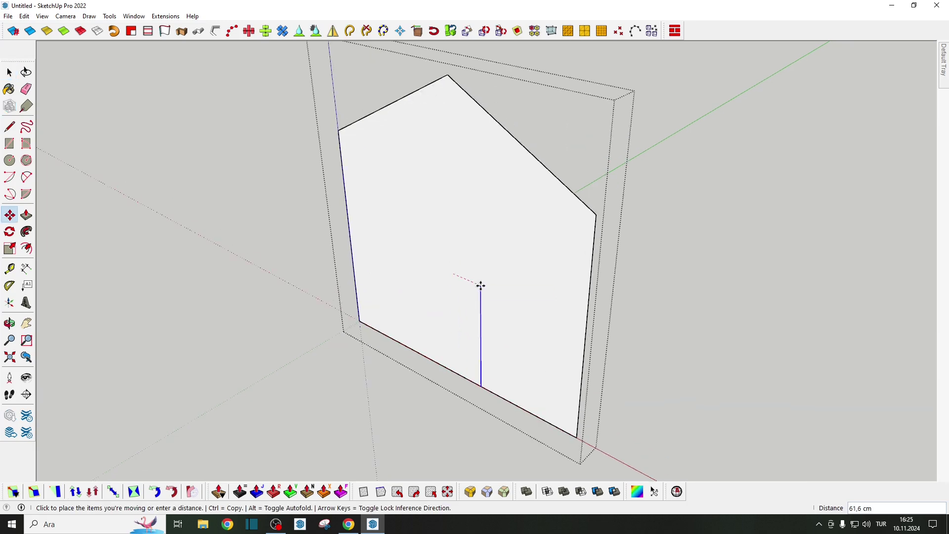
key("Return")
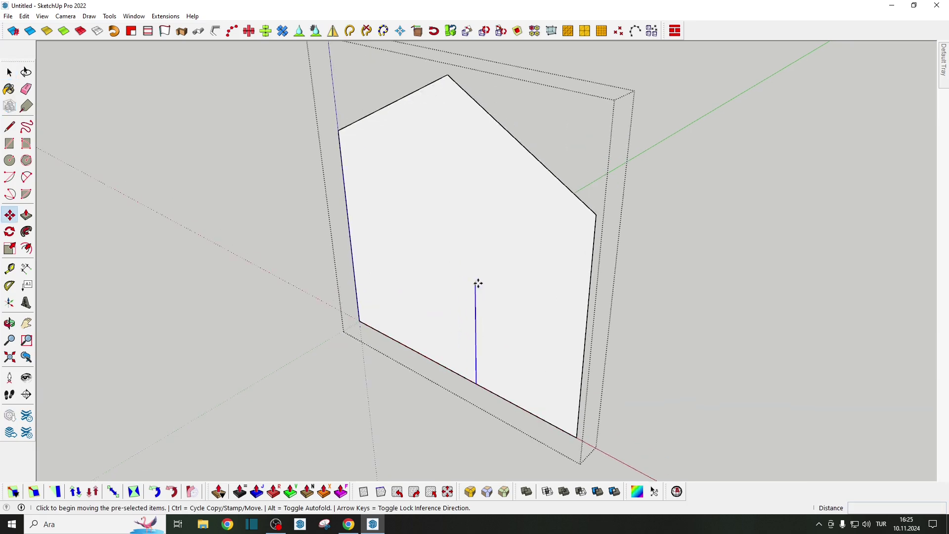
key("ctrl")
left_click(476, 283)
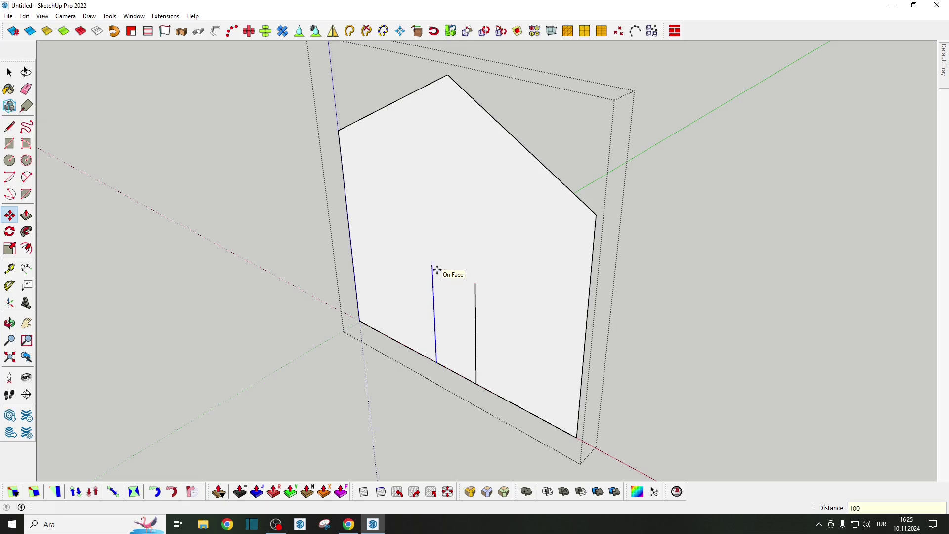
left_click(437, 269)
scroll(436, 269, "down", 1)
- Join the two line tops and delete the door face to open a doorway
key("l")
left_click(433, 265)
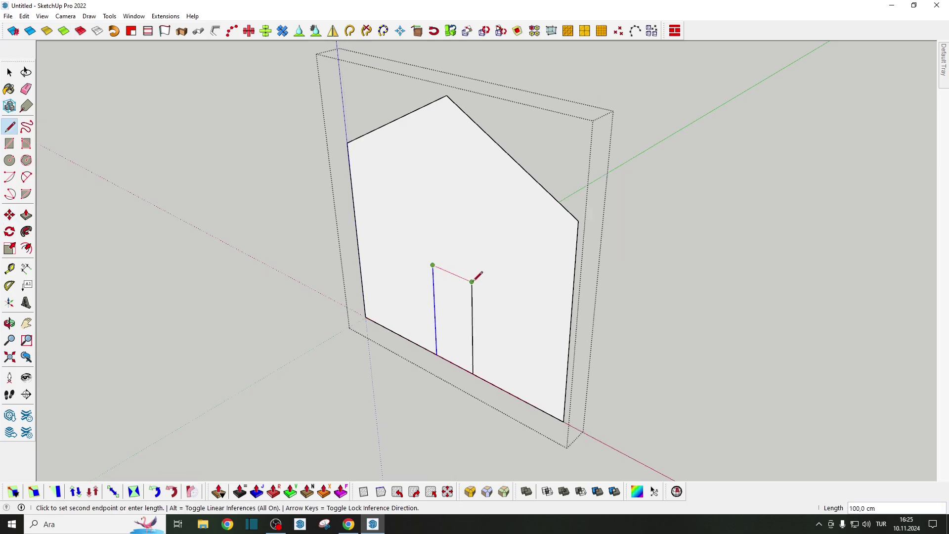
left_click(471, 282)
key("space")
left_click(455, 369)
scroll(458, 320, "down", 2)
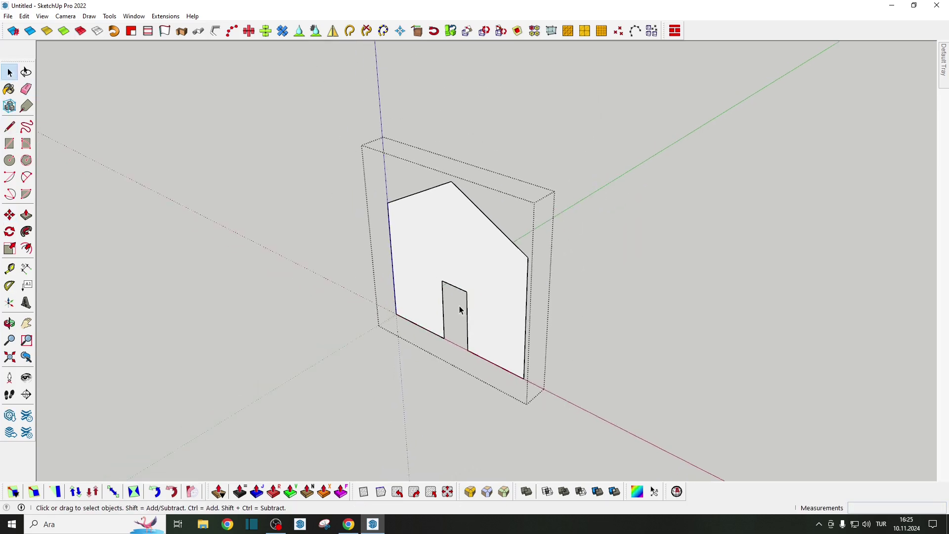
key("Delete")
- Enable 1001bit tools and run Panel Divide with 3 rows, 3 columns, frame 10, divider 6
left_click(466, 258)
mouse_move(466, 258)
middle_mouse_down()
mouse_move(420, 248)
mouse_move(430, 232)
middle_mouse_up()
right_click(467, 31)
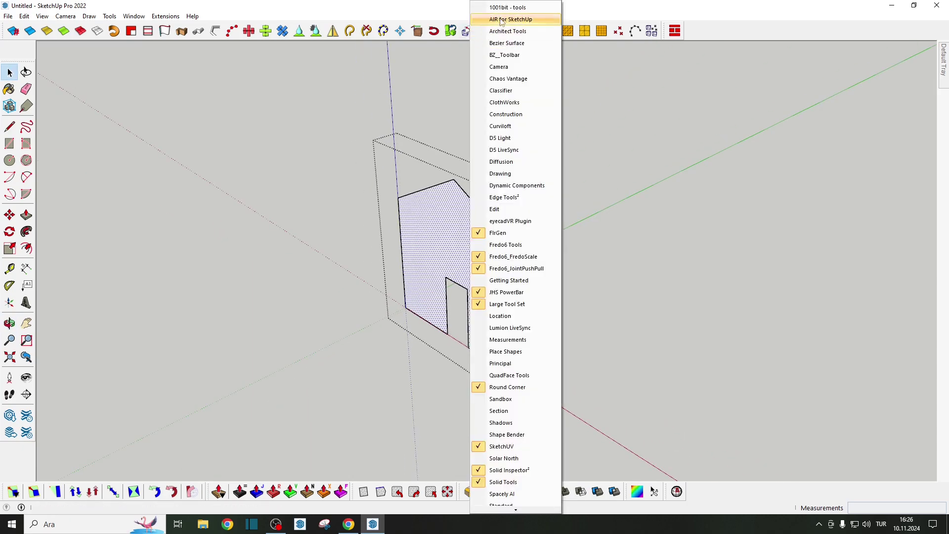
left_click(492, 9)
left_click(437, 137)
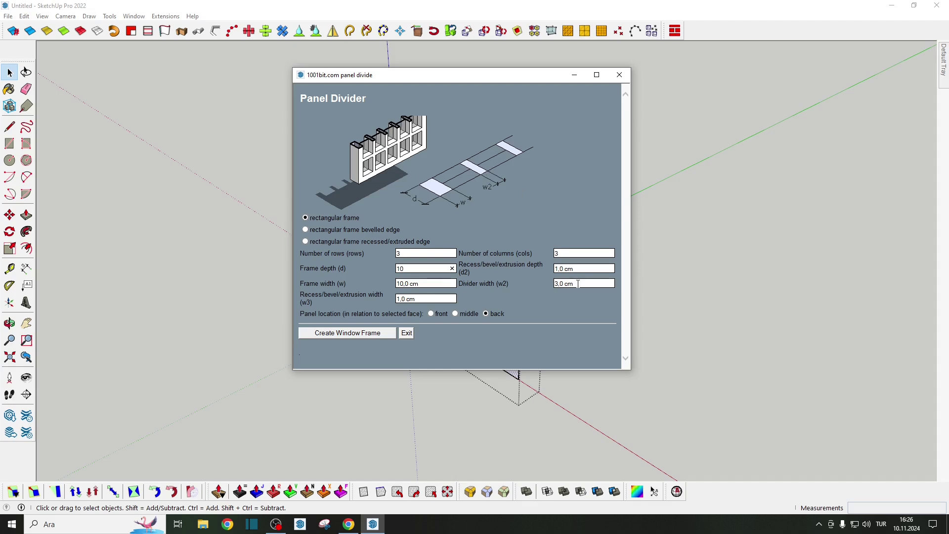
left_click(353, 333)
- Inspect the new window frame, starting and cancelling a move
middle_click_drag(524, 266, 492, 257)
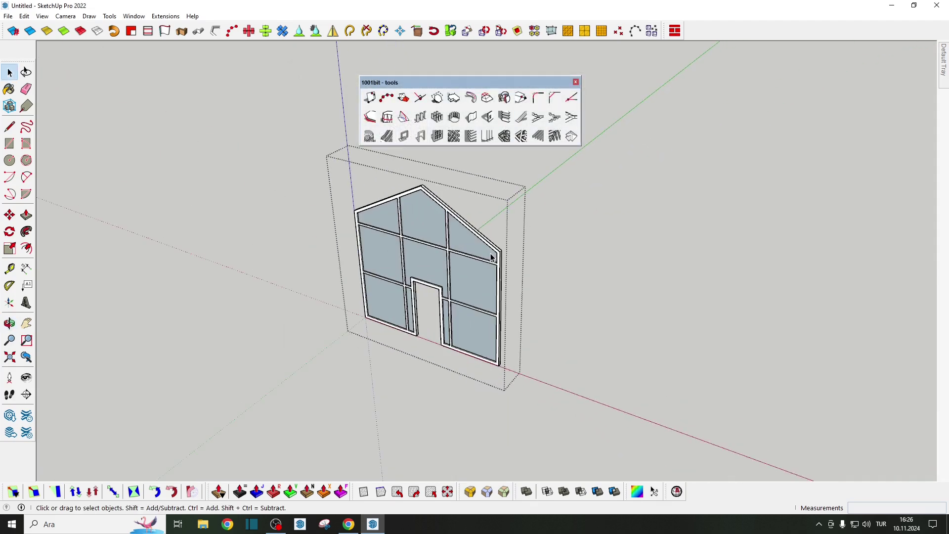
scroll(492, 257, "up", 2)
scroll(465, 239, "down", 3)
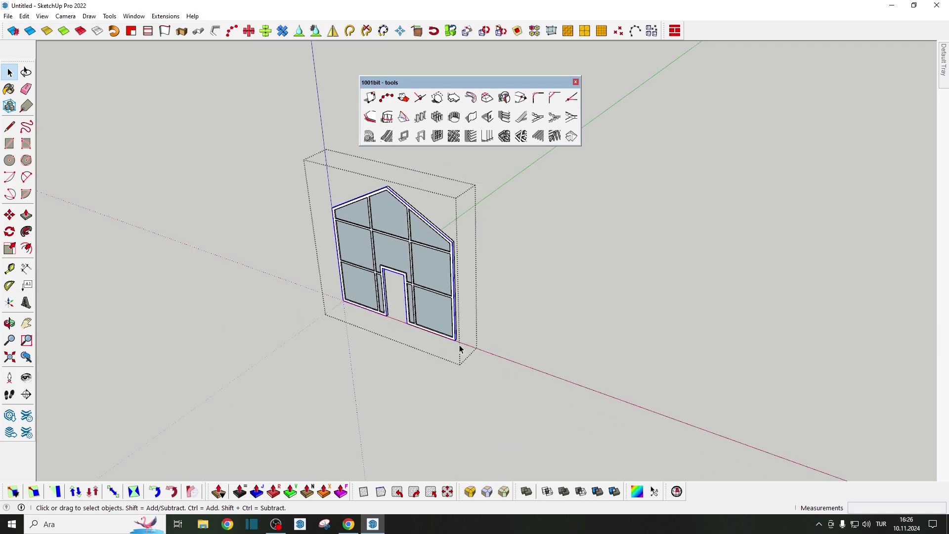
key("m")
left_click(460, 354)
key("Escape")
scroll(441, 236, "up", 3)
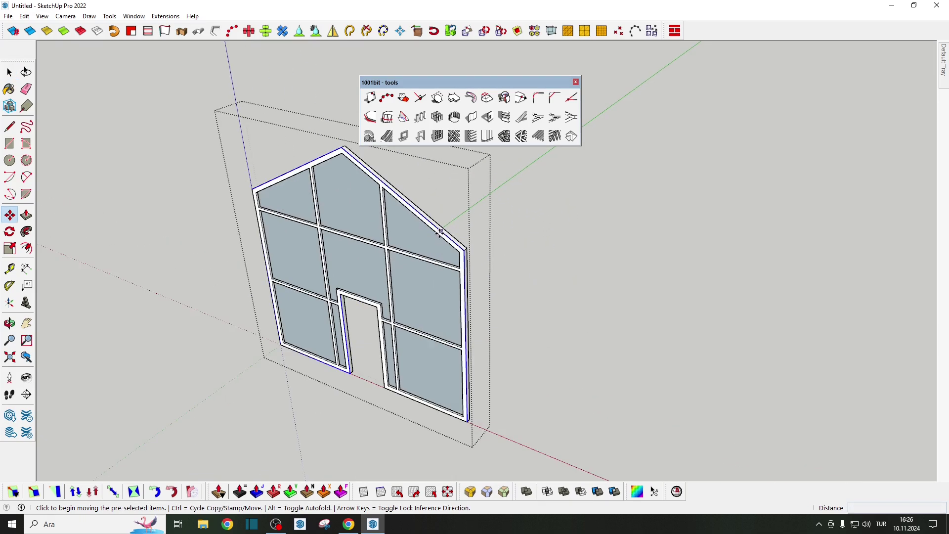
scroll(441, 235, "up", 2)
key("space")
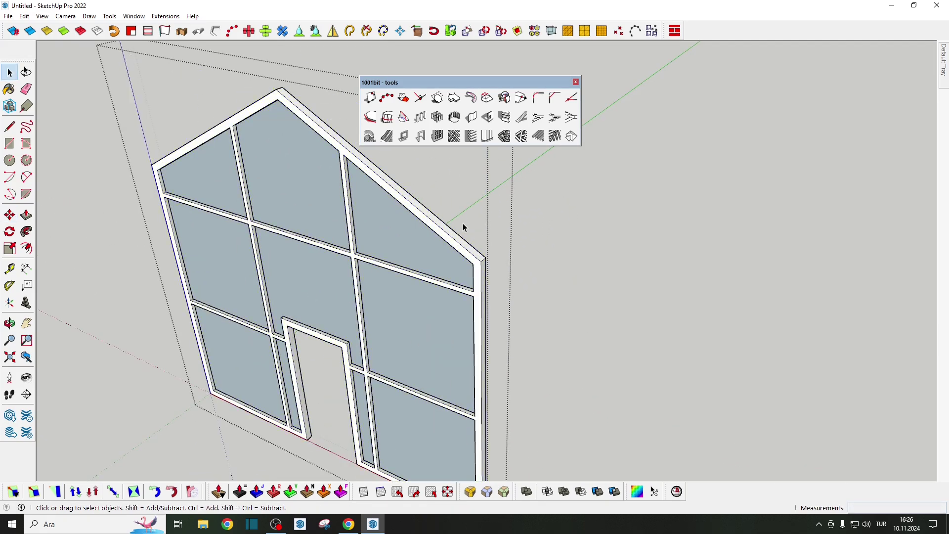
mouse_move(462, 223)
middle_mouse_down()
mouse_move(448, 271)
mouse_move(445, 201)
mouse_move(383, 207)
middle_mouse_up()
scroll(448, 270, "up", 3)
scroll(449, 271, "down", 3)
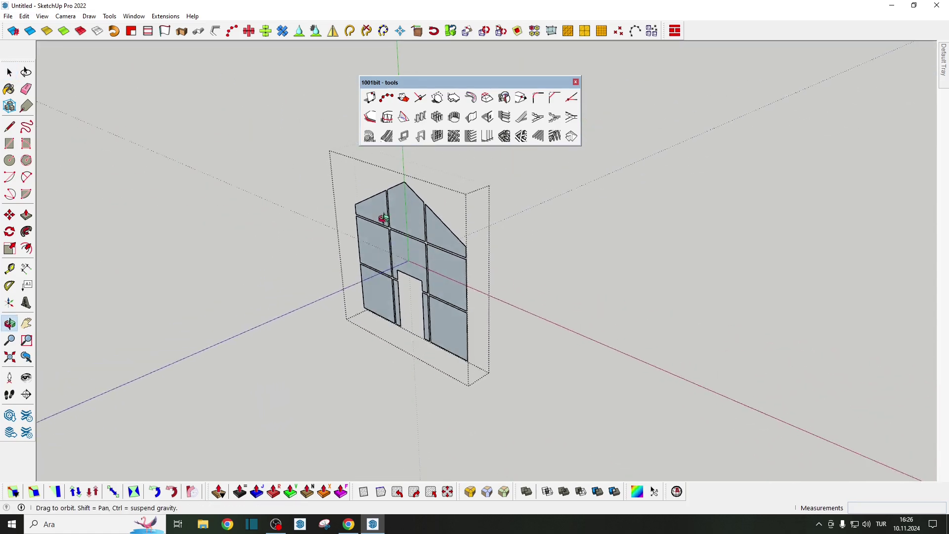
- Select all window-frame pieces and push them to 2 cm thickness with Joint Push Pull
left_click_drag(572, 383, 373, 211)
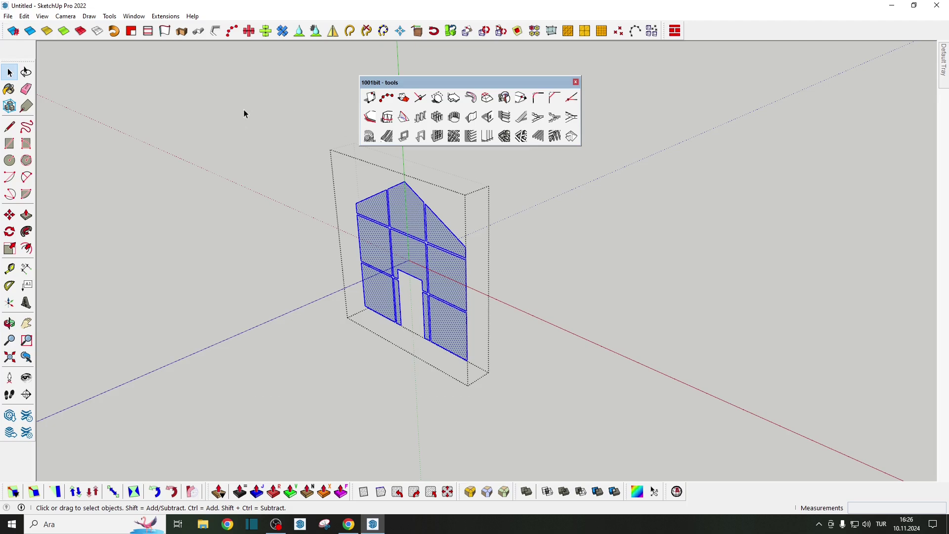
middle_click_drag(421, 226, 385, 238)
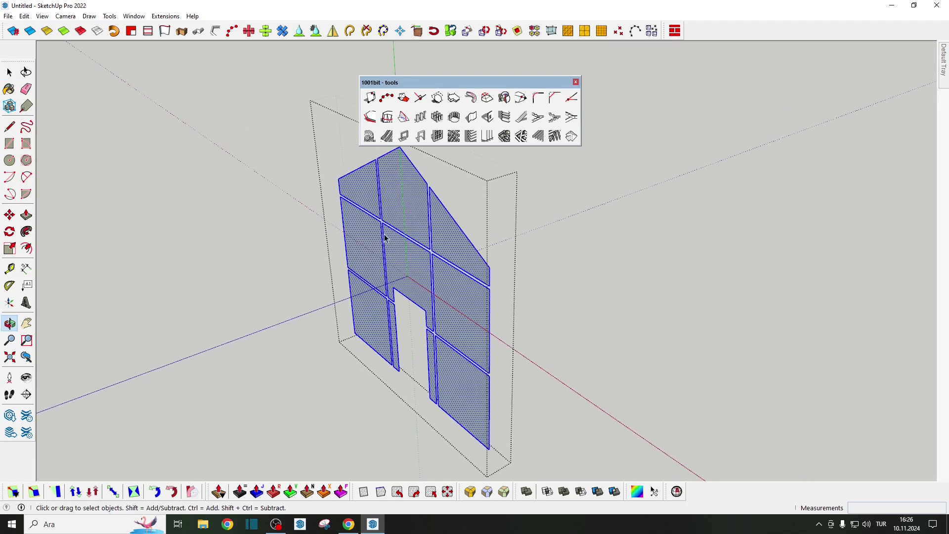
left_click(256, 495)
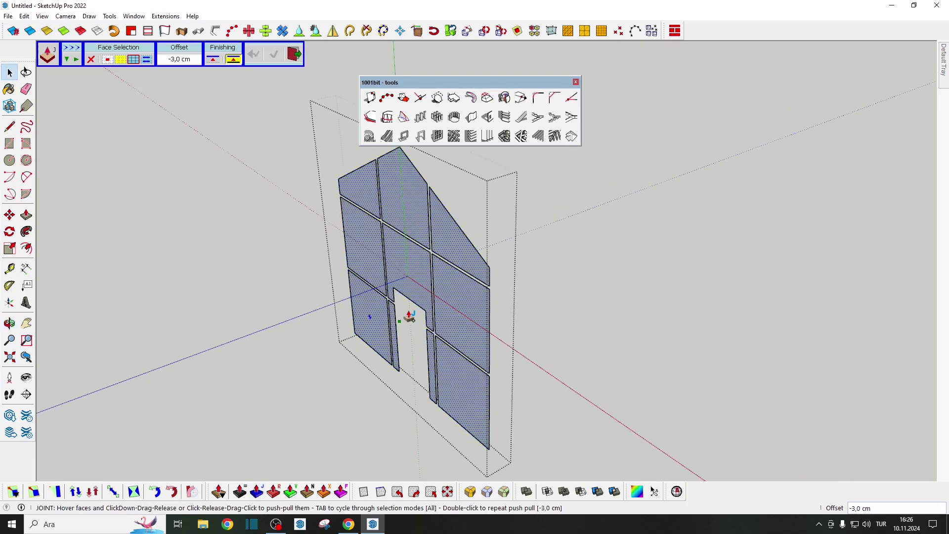
left_click(450, 257)
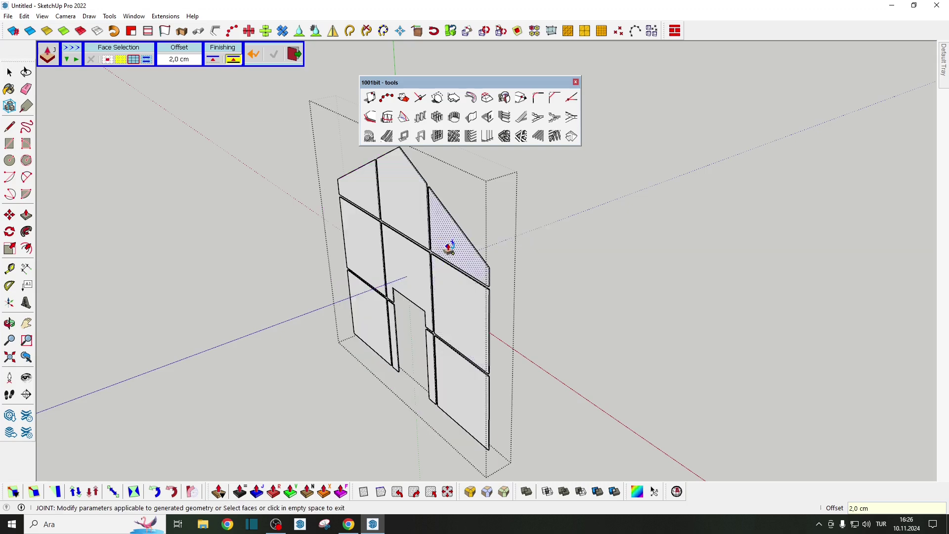
scroll(451, 246, "down", 2)
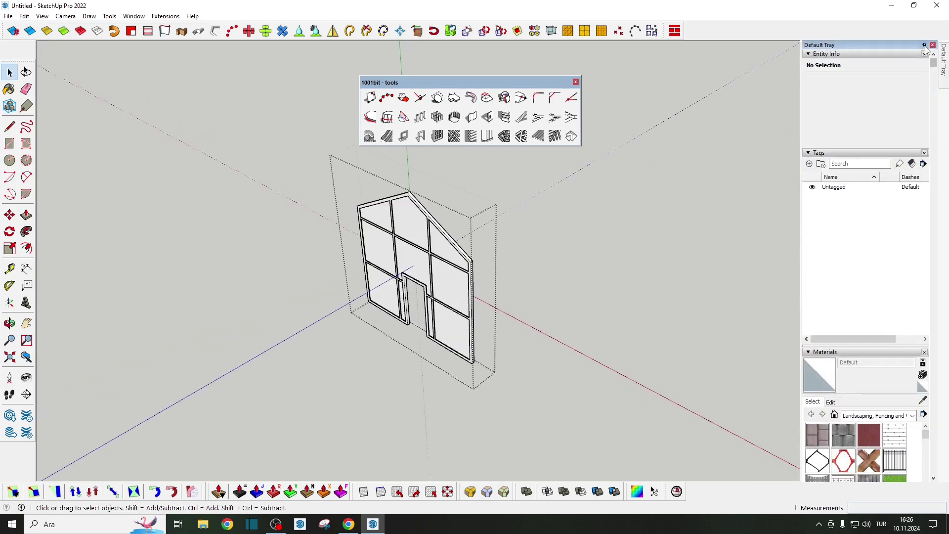
- Toggle the Default Tray between docked open and auto-hide
left_click(925, 46)
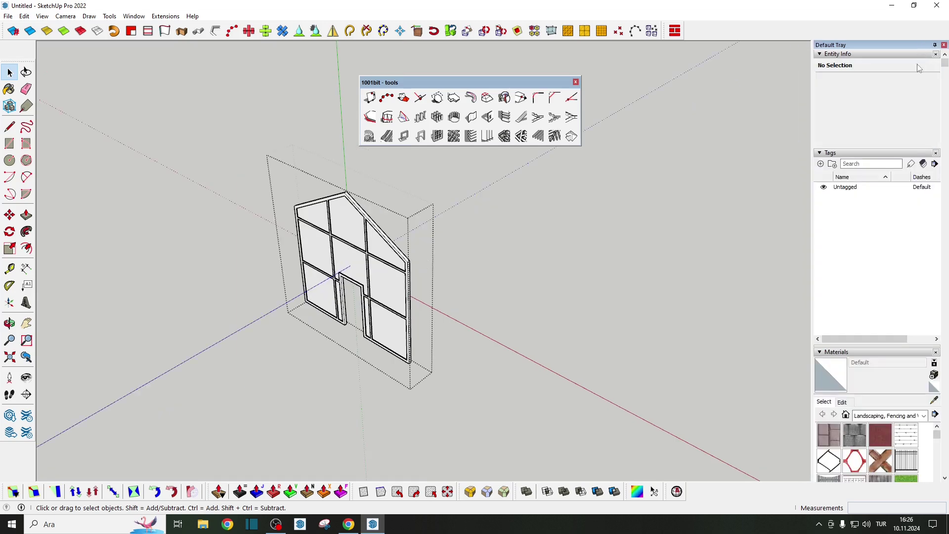
left_click(935, 46)
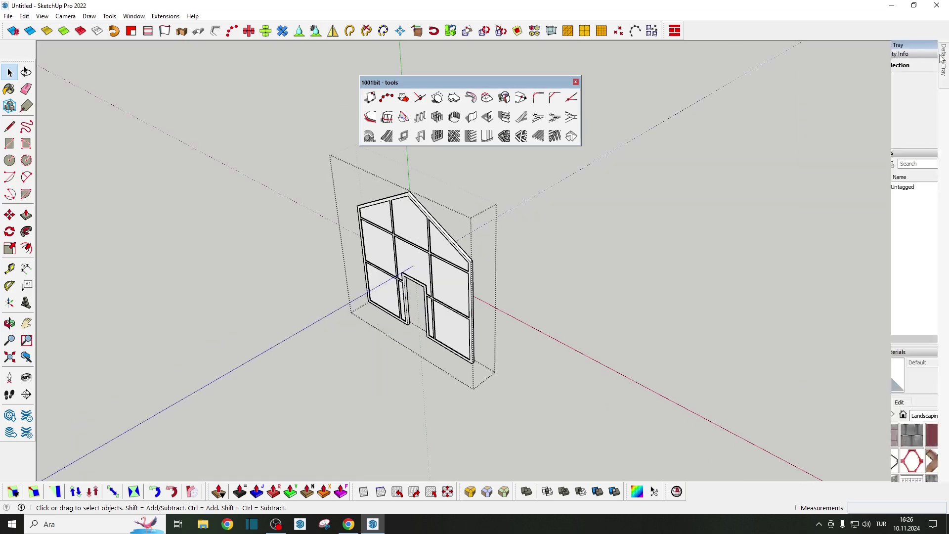
mouse_move(943, 59)
left_click(924, 46)
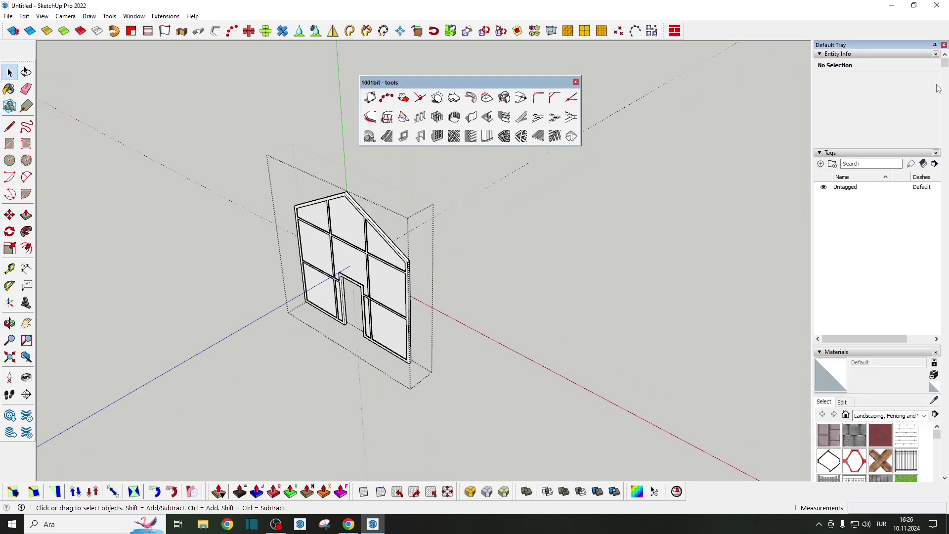
left_click(934, 45)
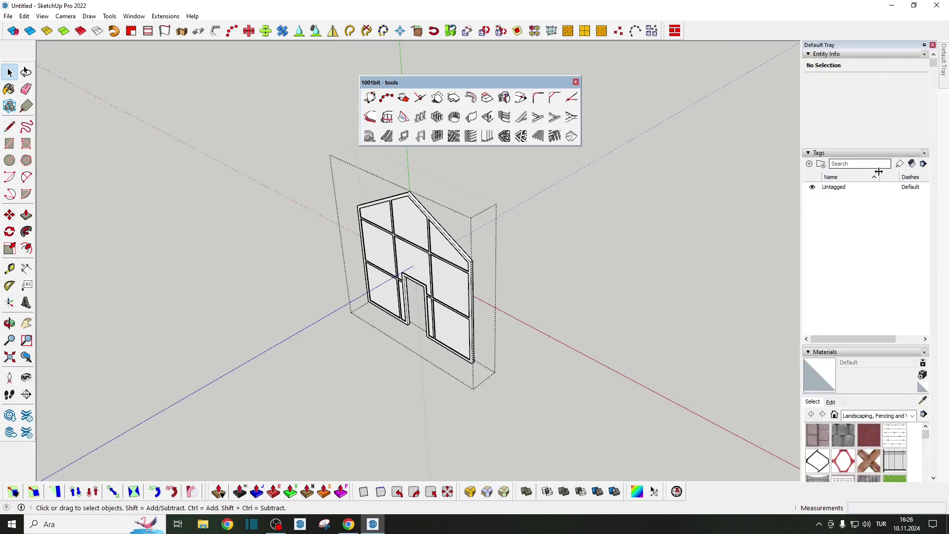
scroll(839, 384, "down", 5)
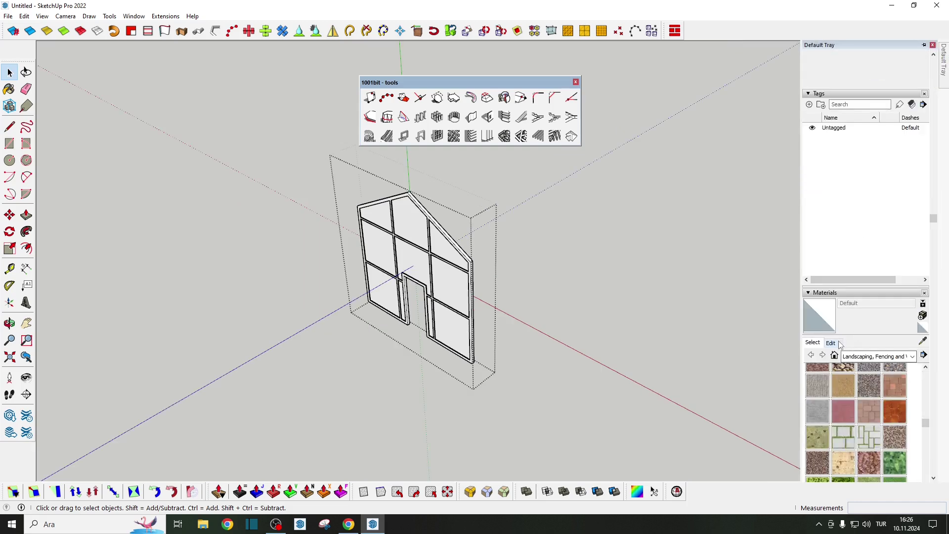
- Paint the window panes with the blue glass from the Glass and Mirrors materials
left_click(858, 356)
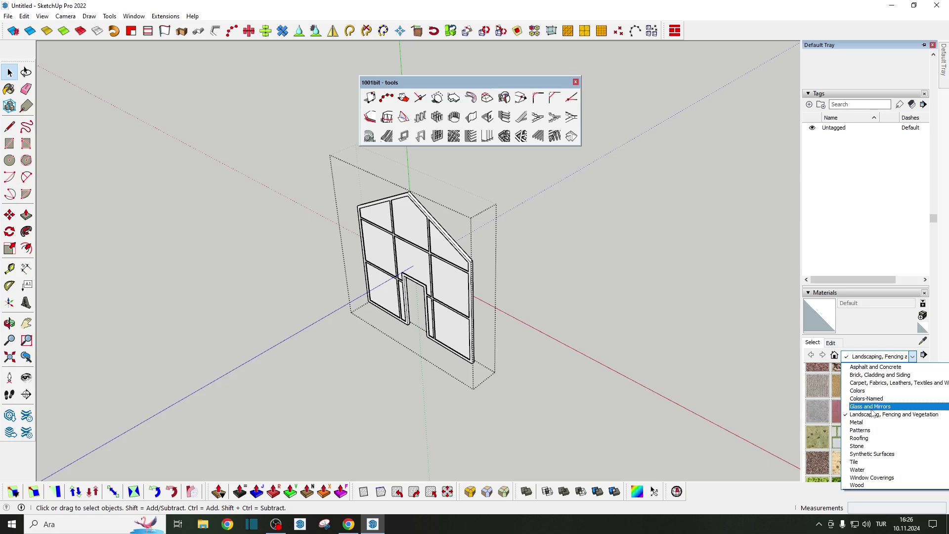
left_click(872, 407)
left_click(895, 378)
left_click(460, 282)
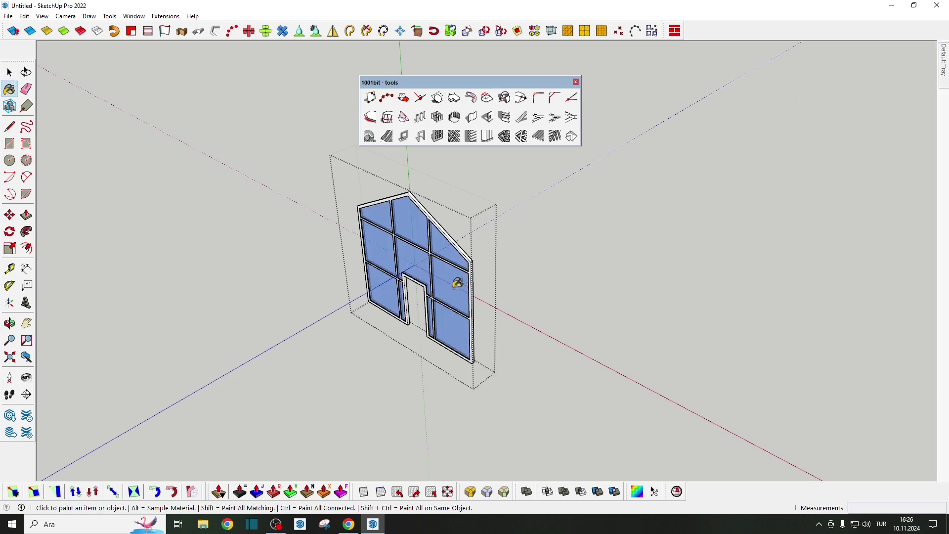
mouse_move(421, 266)
middle_mouse_down()
mouse_move(448, 213)
mouse_move(417, 284)
mouse_move(425, 227)
mouse_move(385, 376)
middle_mouse_up()
- Orbit around the cabin and over its roof to face the glazed front gable
key("space")
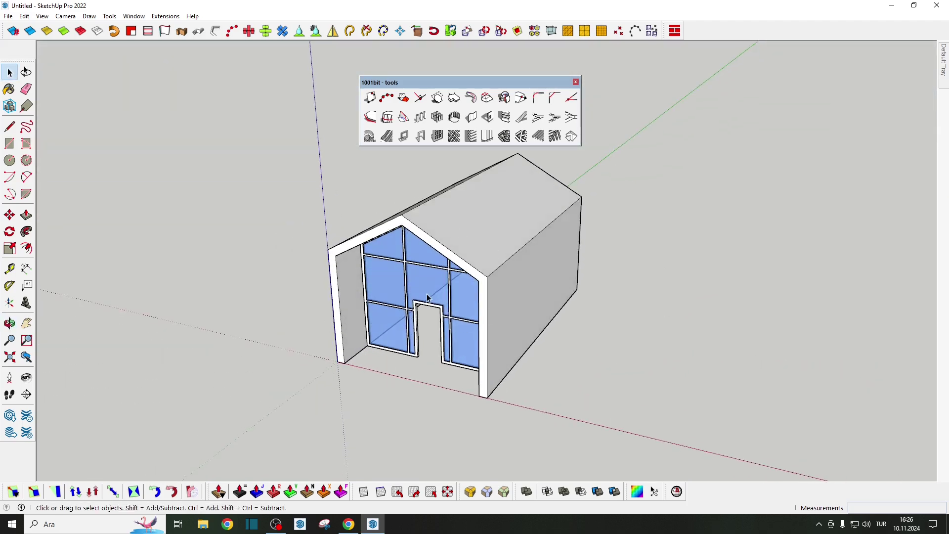
scroll(427, 297, "up", 3)
scroll(420, 290, "up", 3)
scroll(443, 265, "down", 1)
middle_click_drag(432, 280, 368, 269)
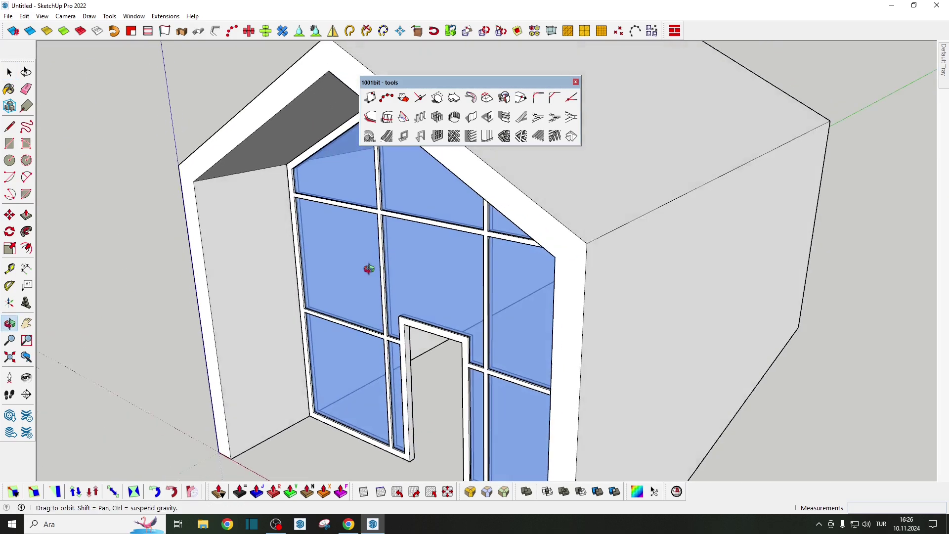
scroll(416, 280, "down", 3)
middle_click_drag(450, 261, 489, 254)
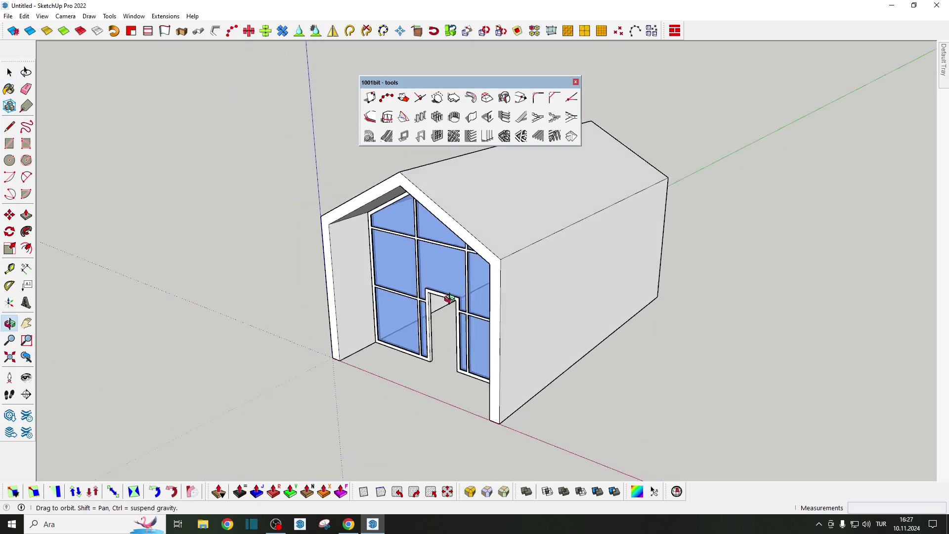
scroll(495, 252, "down", 3)
scroll(505, 248, "down", 1)
scroll(505, 249, "up", 2)
scroll(494, 290, "up", 2)
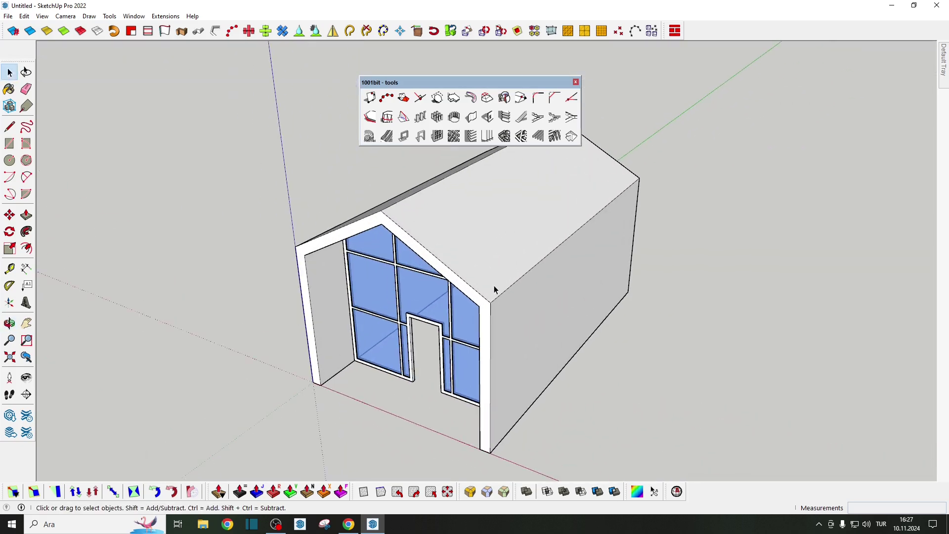
left_click(485, 305)
middle_click_drag(485, 305, 795, 72)
scroll(607, 242, "down", 2)
scroll(608, 242, "down", 1)
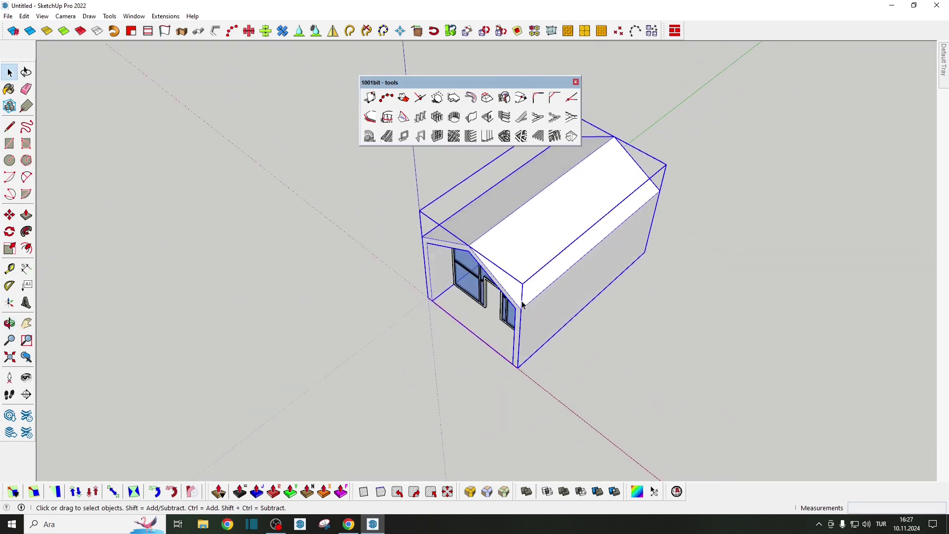
scroll(514, 307, "up", 4)
scroll(520, 312, "down", 1)
middle_click_drag(519, 312, 604, 218)
scroll(568, 282, "up", 3)
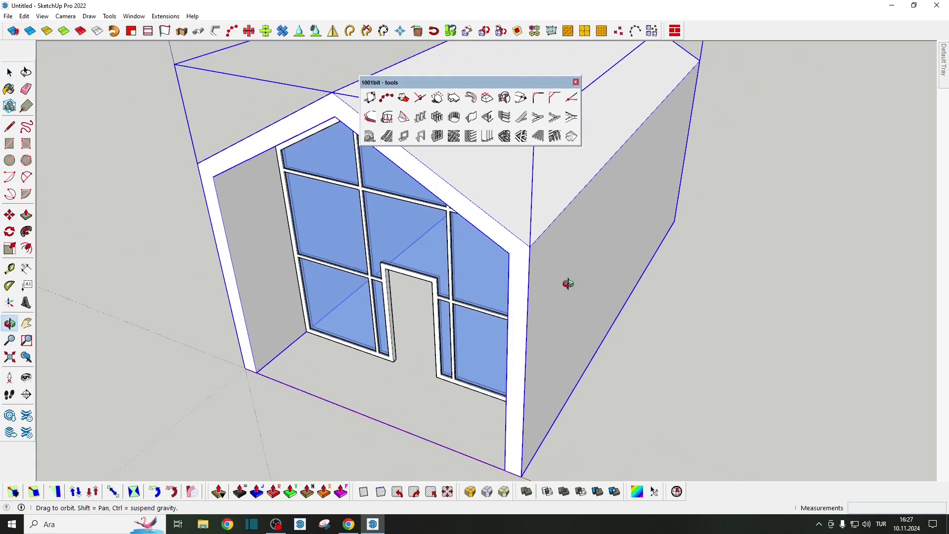
middle_click_drag(568, 281, 532, 267)
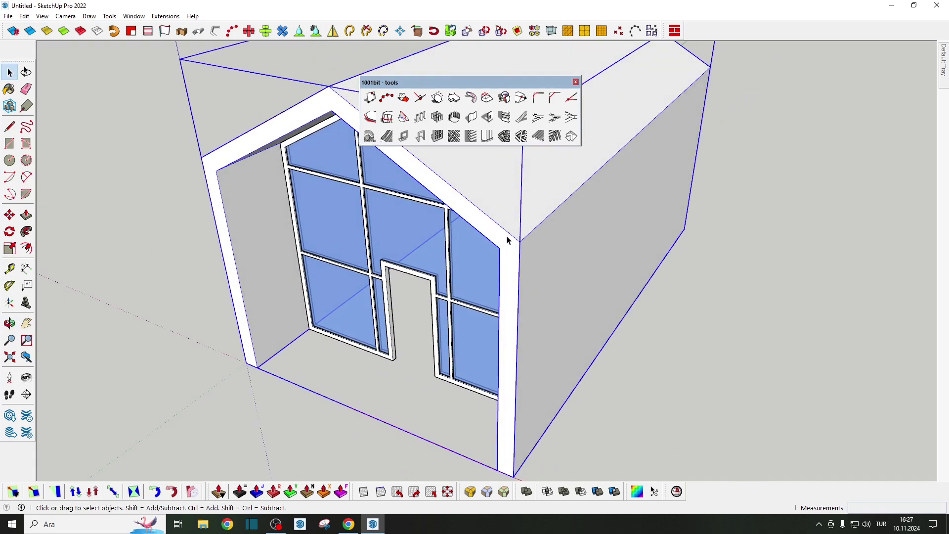
scroll(507, 243, "down", 2)
scroll(508, 244, "up", 2)
scroll(509, 252, "up", 2)
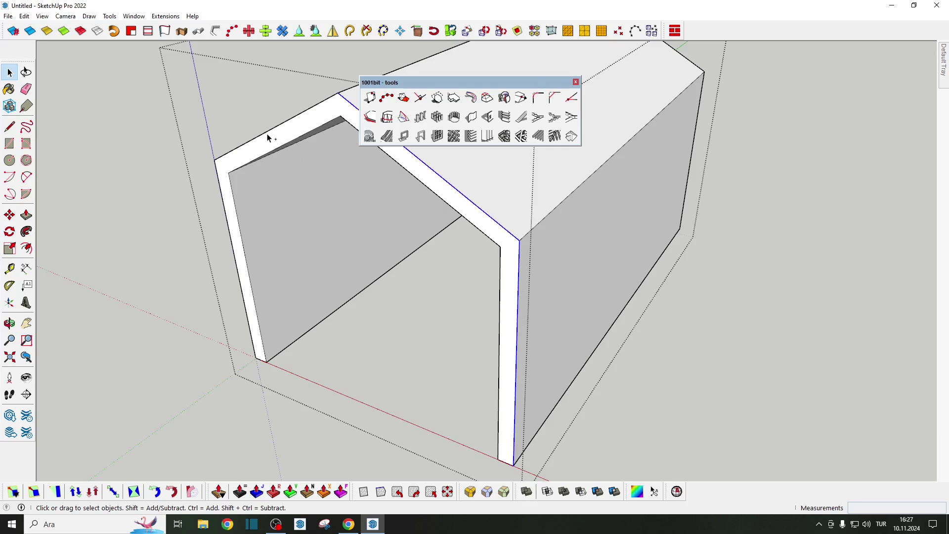
scroll(361, 226, "down", 2)
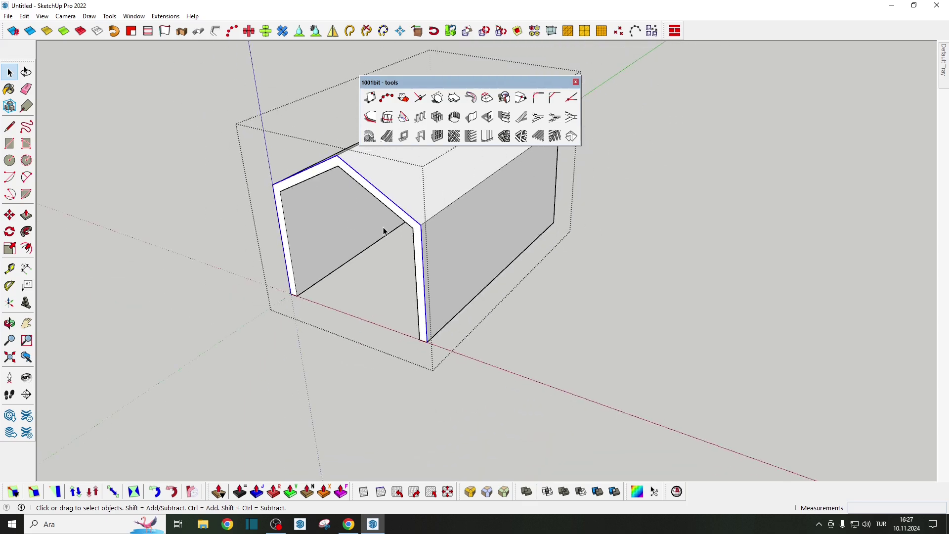
- Exit the wall group and move the front frame about 345 cm out from the house
key("Escape")
scroll(414, 220, "up", 2)
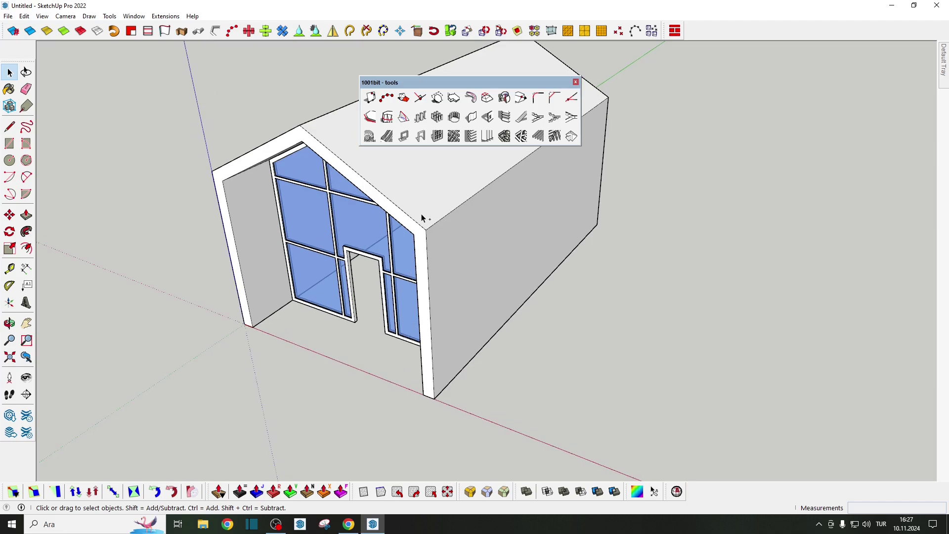
left_click(422, 217)
scroll(425, 223, "down", 2)
key("m")
left_click(479, 335)
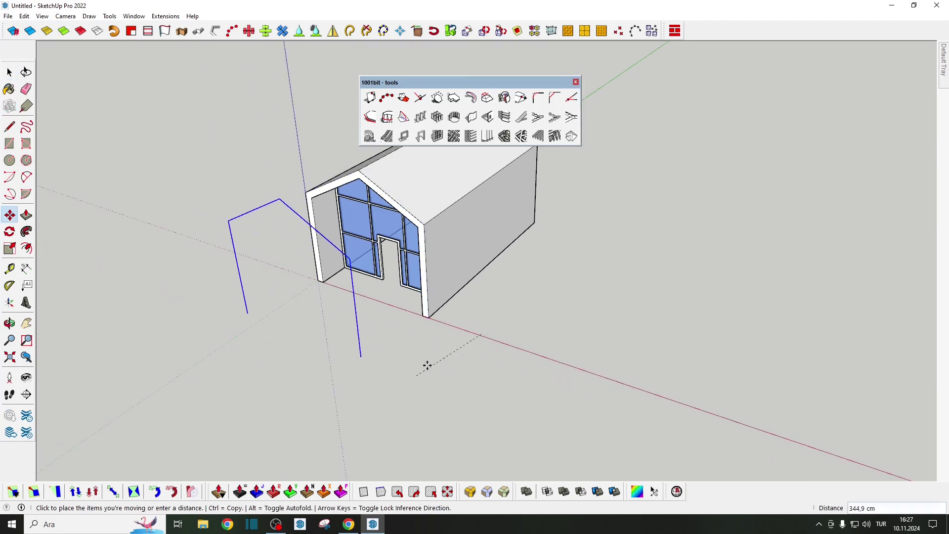
- Cancel the front-frame move and try Extrude Lines, then abandon it
key("Escape")
middle_click_drag(427, 365, 435, 299)
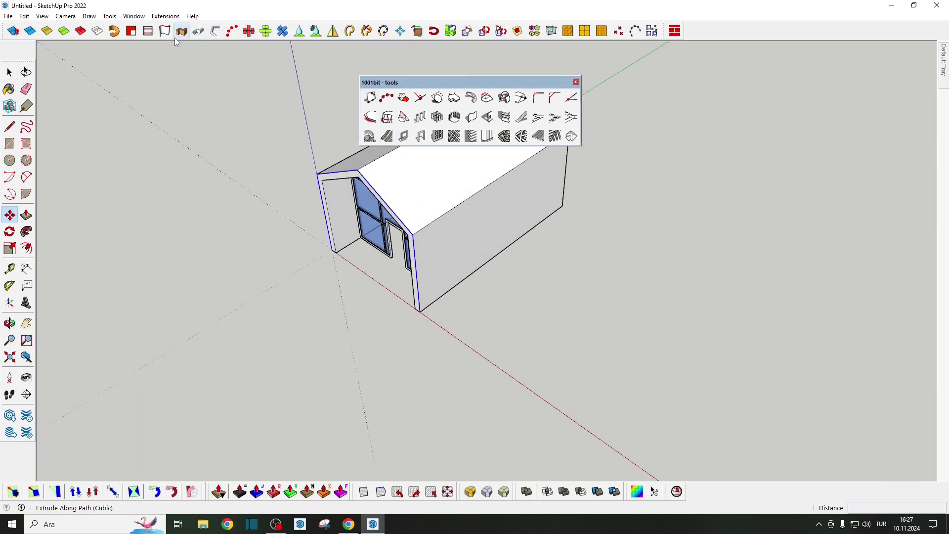
left_click(177, 36)
scroll(466, 270, "up", 2)
scroll(442, 276, "up", 2)
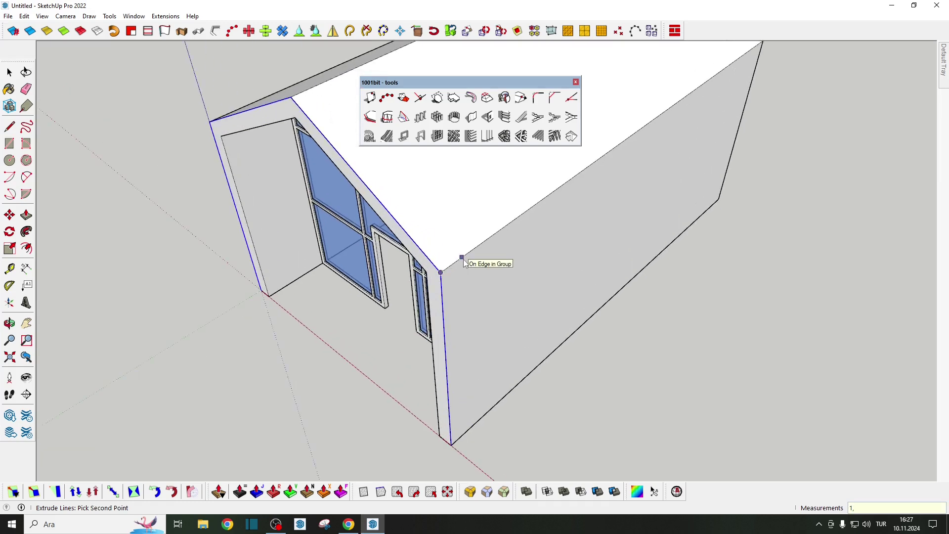
key("Escape")
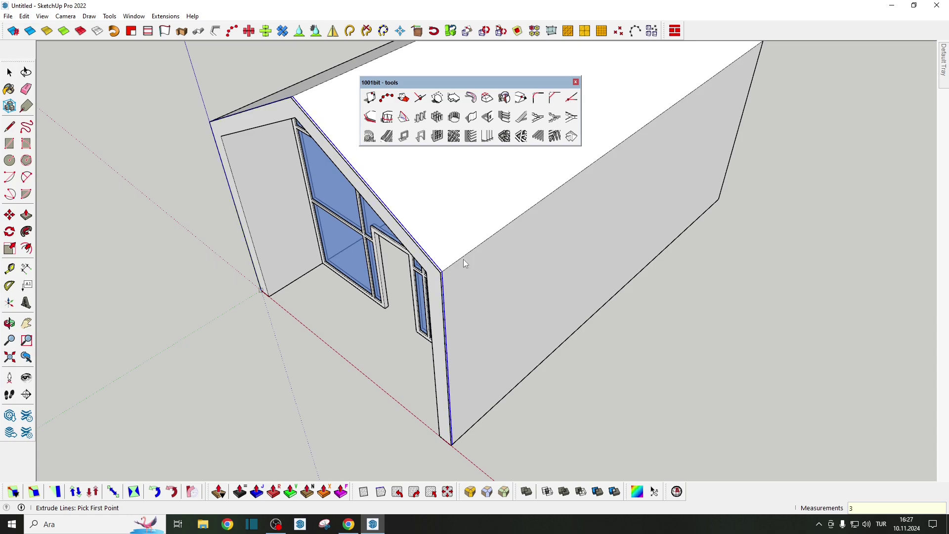
scroll(436, 269, "up", 3)
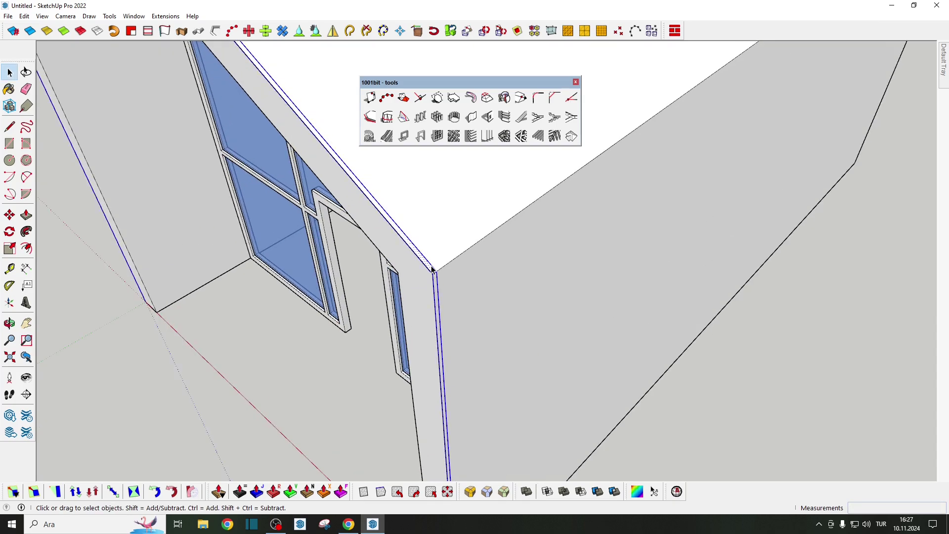
- Joint Push Pull the outer wall and roof faces outward by 1,5 cm
left_click(217, 490)
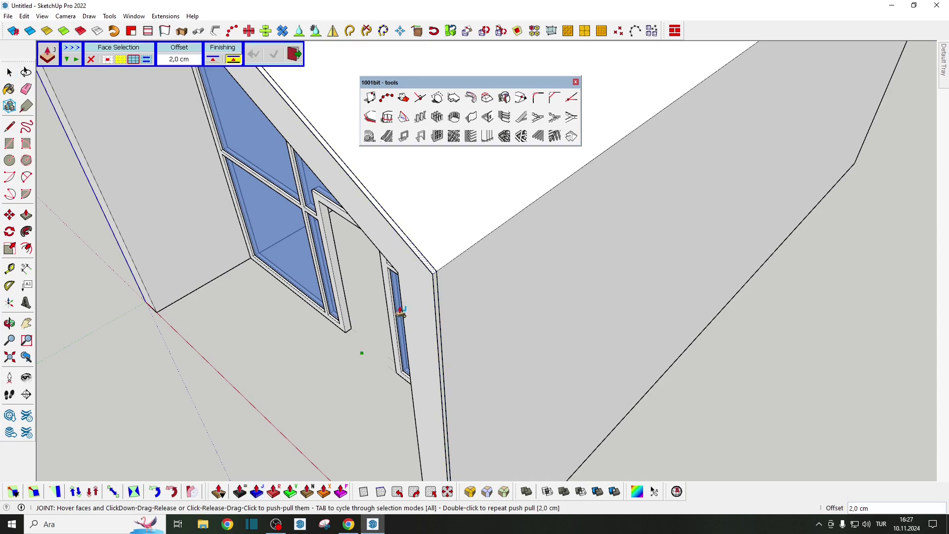
scroll(439, 260, "up", 1)
left_click(437, 261)
type("1,")
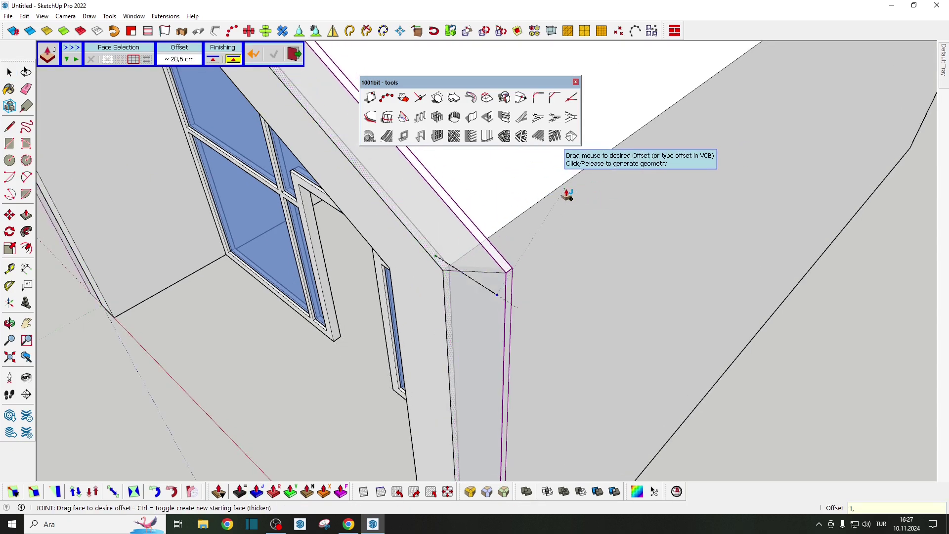
type("5")
key("Return")
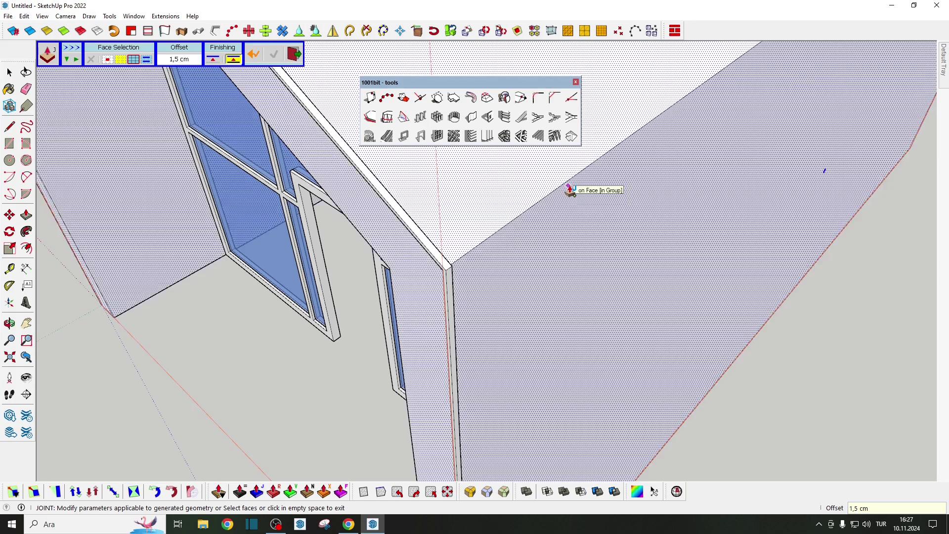
- Thicken the corner face into a 3 cm strip
scroll(455, 267, "up", 1)
left_click(448, 270)
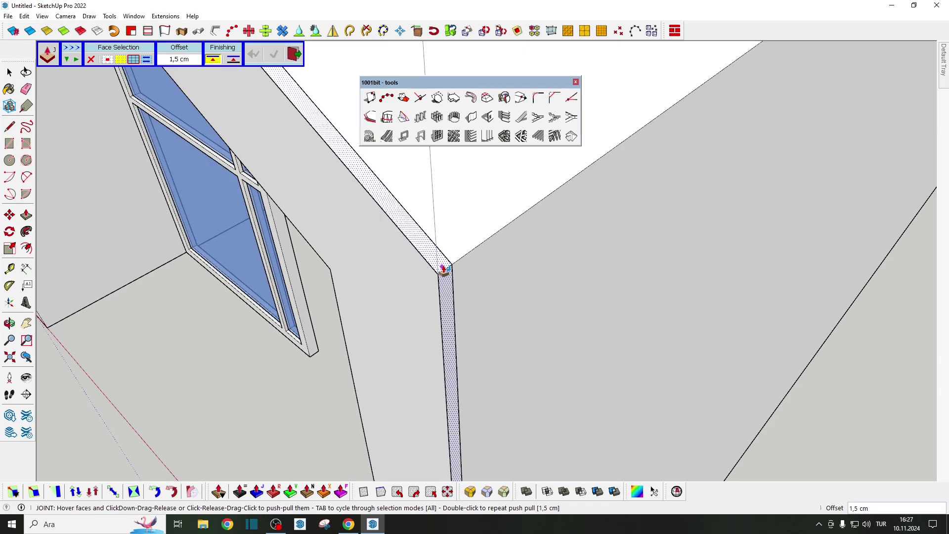
left_click(509, 235)
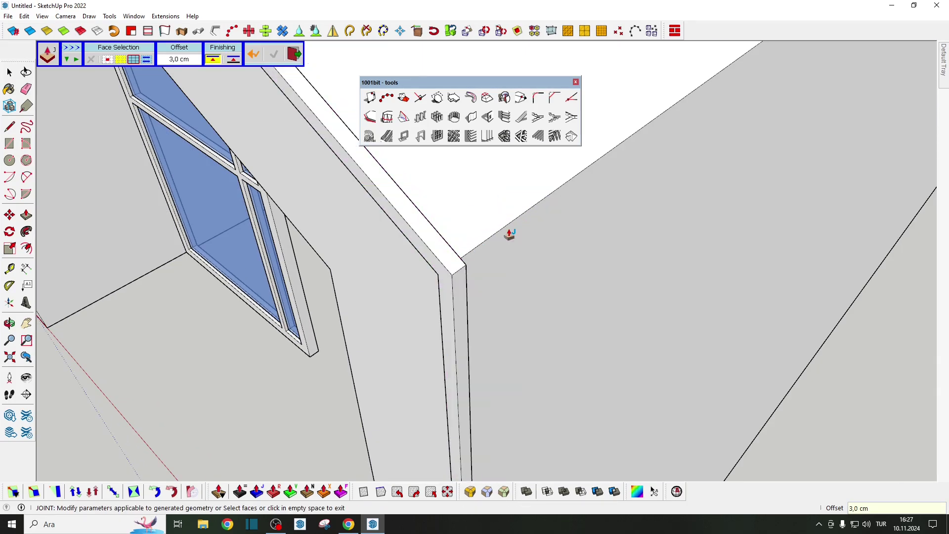
middle_click_drag(509, 232, 364, 276)
scroll(388, 231, "up", 3)
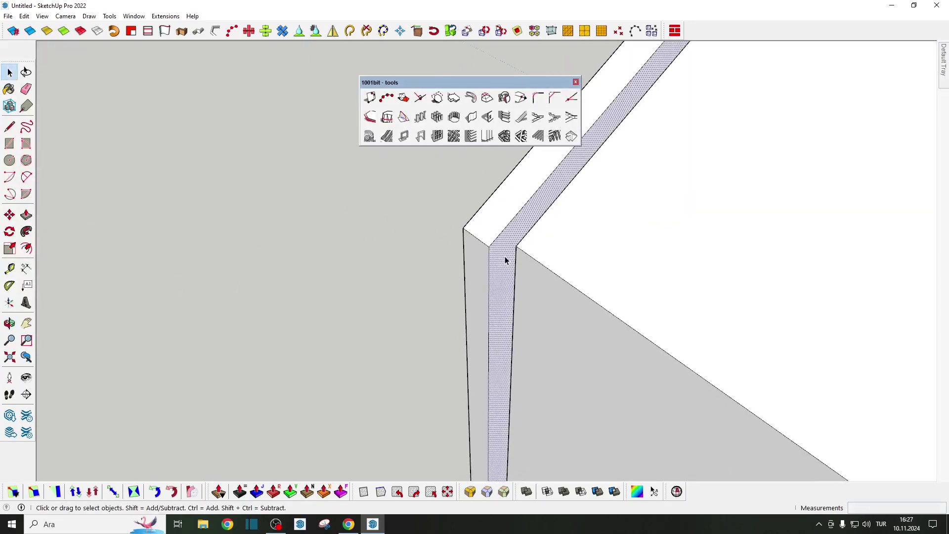
- Shift the corner strip 1,5 cm sideways and make it a component
double_click(505, 256)
key("m")
scroll(497, 251, "up", 1)
left_click(482, 239)
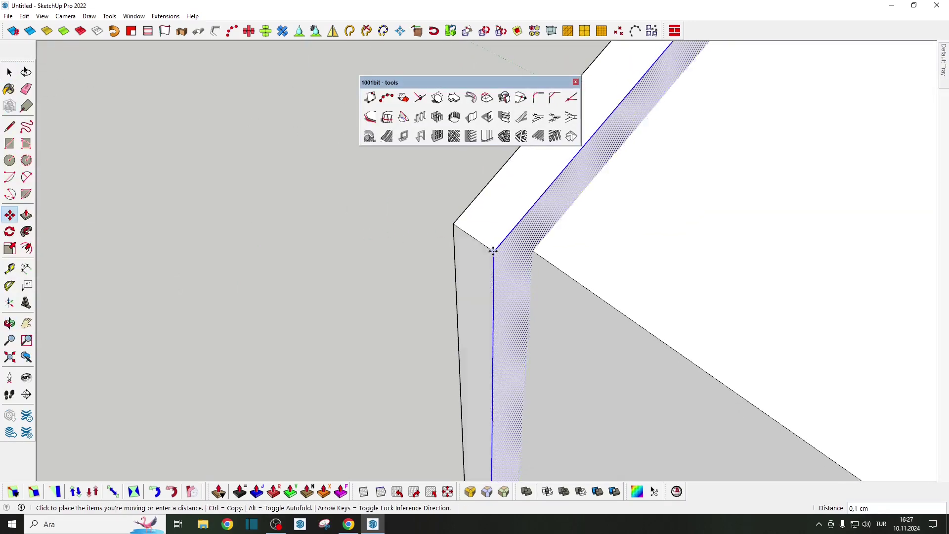
type("1,5")
key("Return")
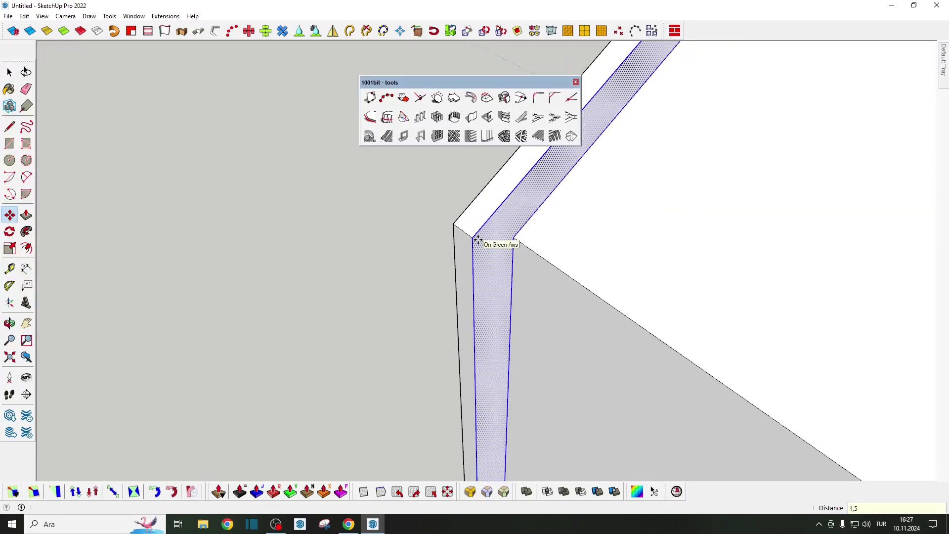
key("space")
right_click(483, 239)
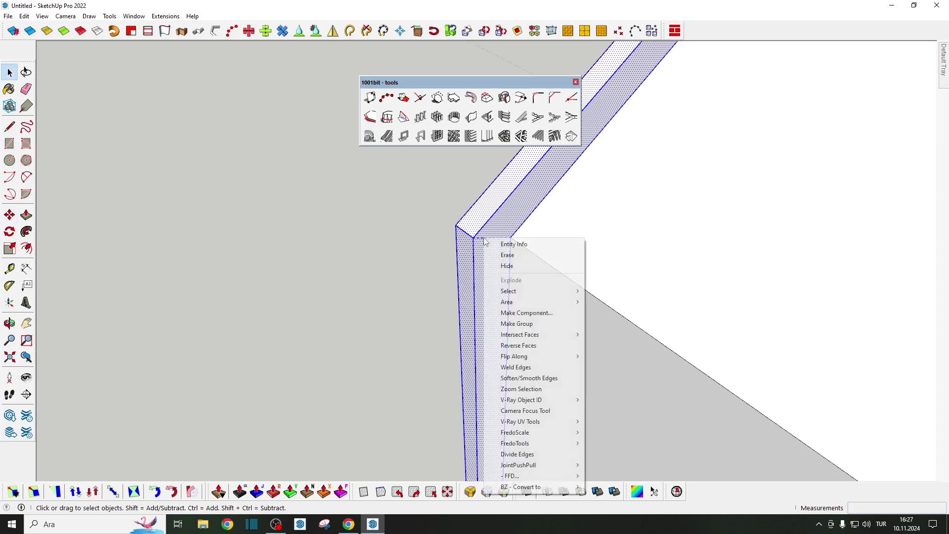
left_click(538, 314)
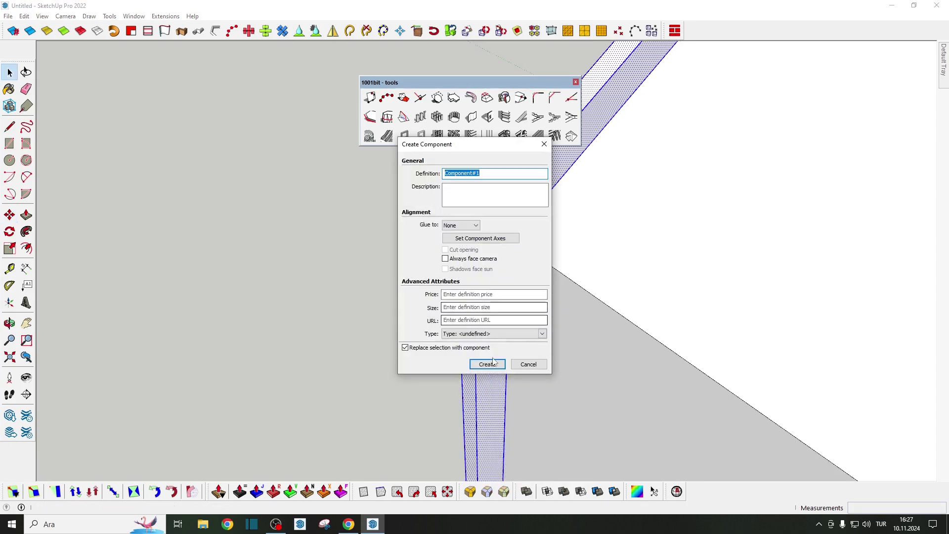
key("Return")
- Copy the batten component along the wall to form vertical cladding
key("m")
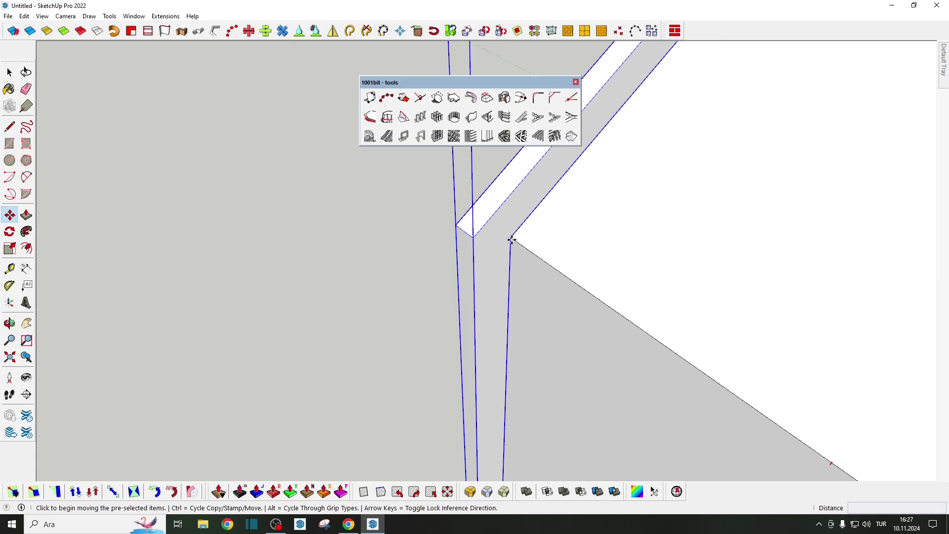
left_click(512, 240)
key("ctrl")
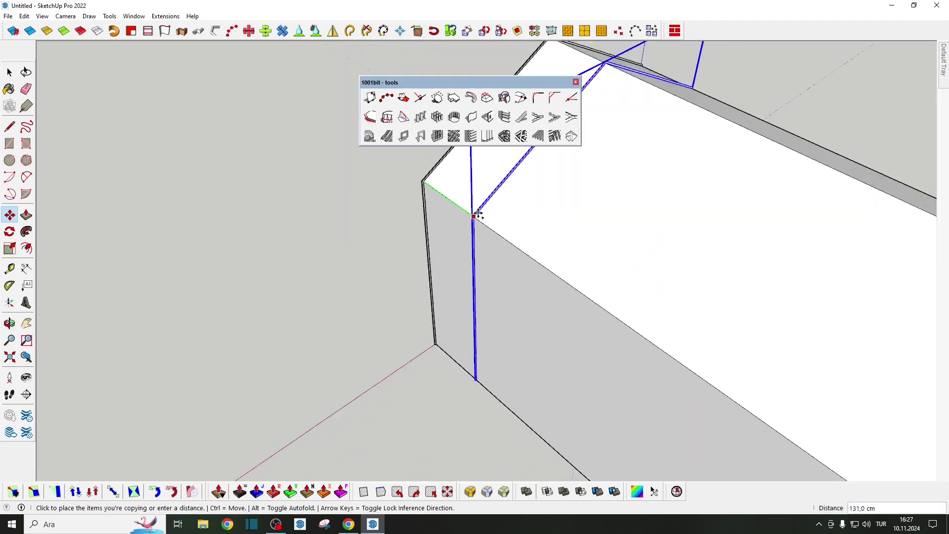
mouse_move(478, 215)
middle_mouse_down()
mouse_move(582, 271)
mouse_move(556, 262)
mouse_move(689, 151)
mouse_move(402, 248)
mouse_move(557, 210)
mouse_move(515, 303)
middle_mouse_up()
scroll(519, 257, "up", 5)
left_click(551, 248)
scroll(556, 262, "down", 5)
- Open and close the wall shell group, then select the doorway's inner edges
key("r")
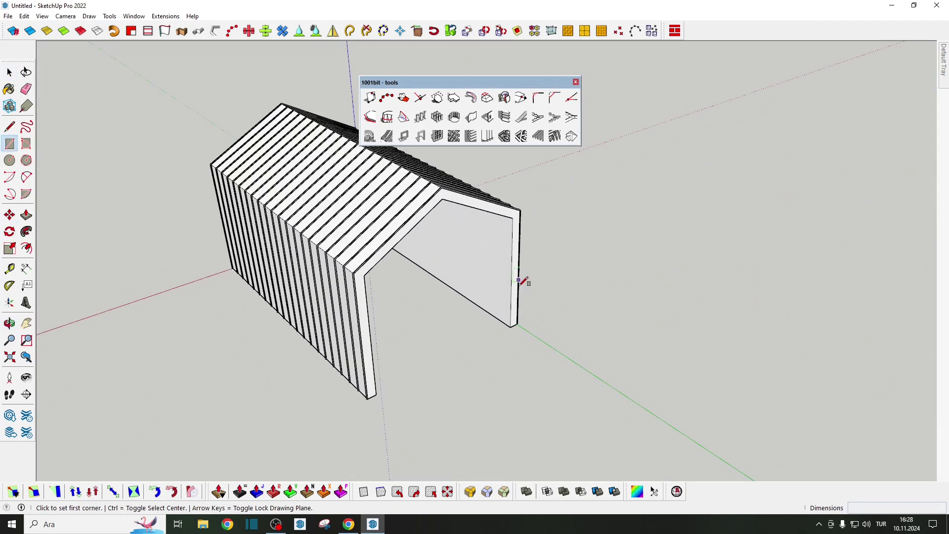
key("space")
left_click(512, 308)
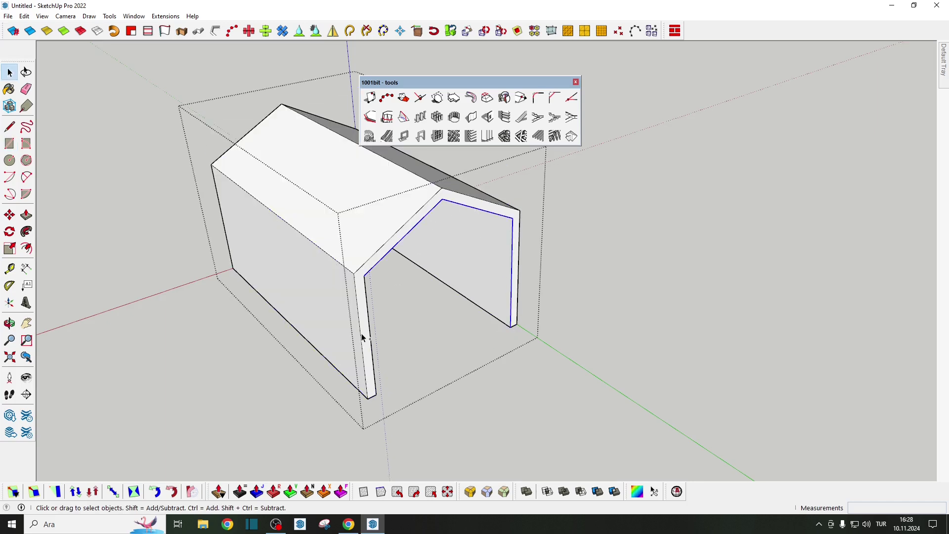
left_click(417, 298)
middle_click_drag(529, 295, 477, 209)
left_click_drag(478, 209, 475, 233)
key("space")
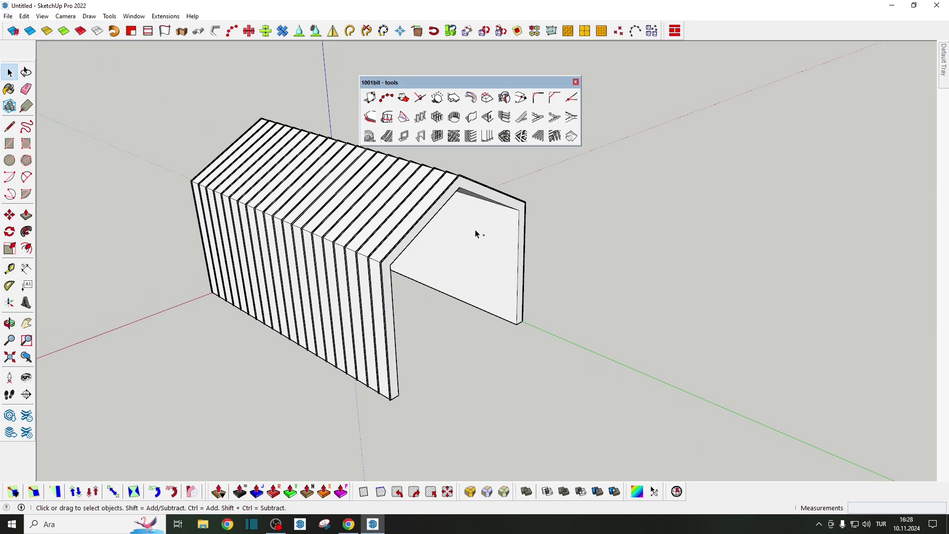
left_click(476, 234)
- Draw a line across the doorway corner to close the end face
key("l")
left_click(517, 325)
left_click(399, 395)
key("space")
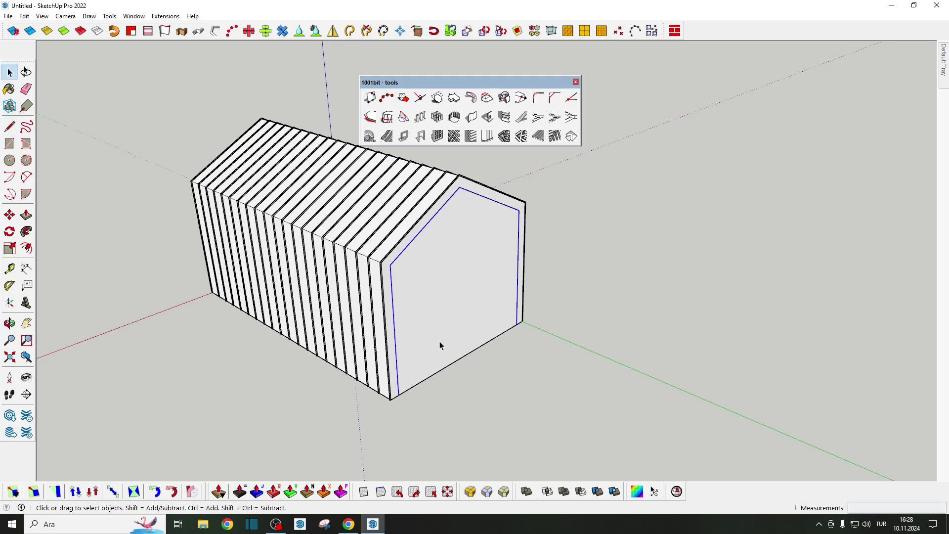
left_click(438, 328)
mouse_move(438, 328)
middle_mouse_down()
mouse_move(479, 193)
mouse_move(487, 238)
middle_mouse_up()
- Push/Pull the side face 20 cm and the gable face 30
key("p")
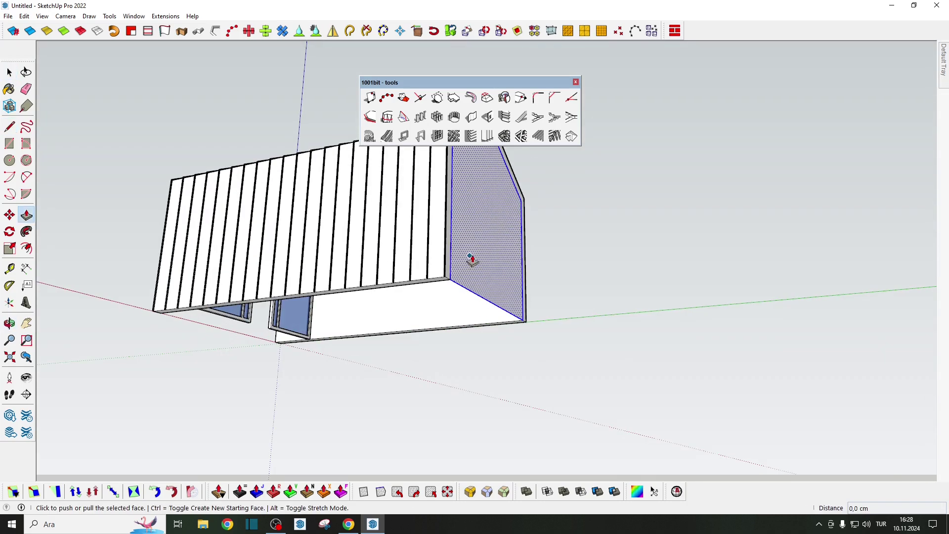
left_click(473, 253)
key("Return")
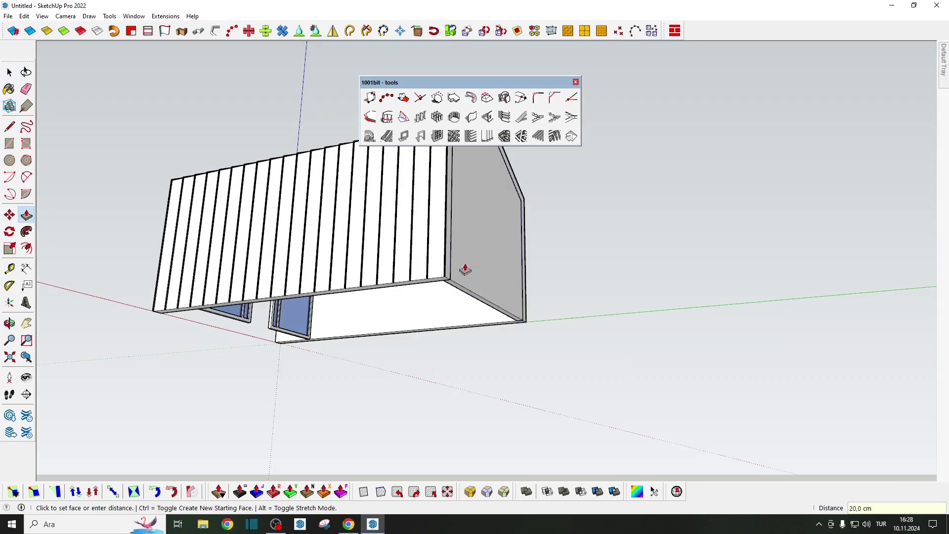
key("space")
left_click(468, 259)
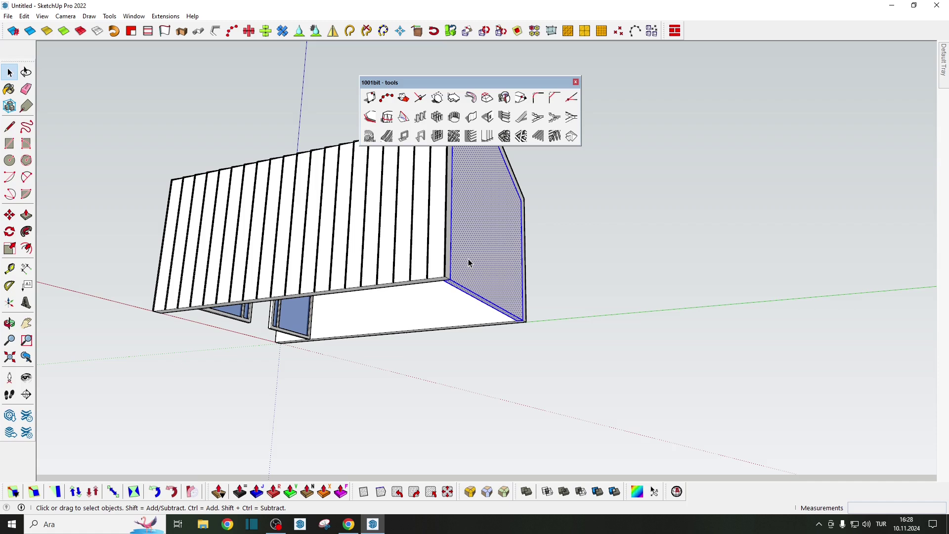
key("p")
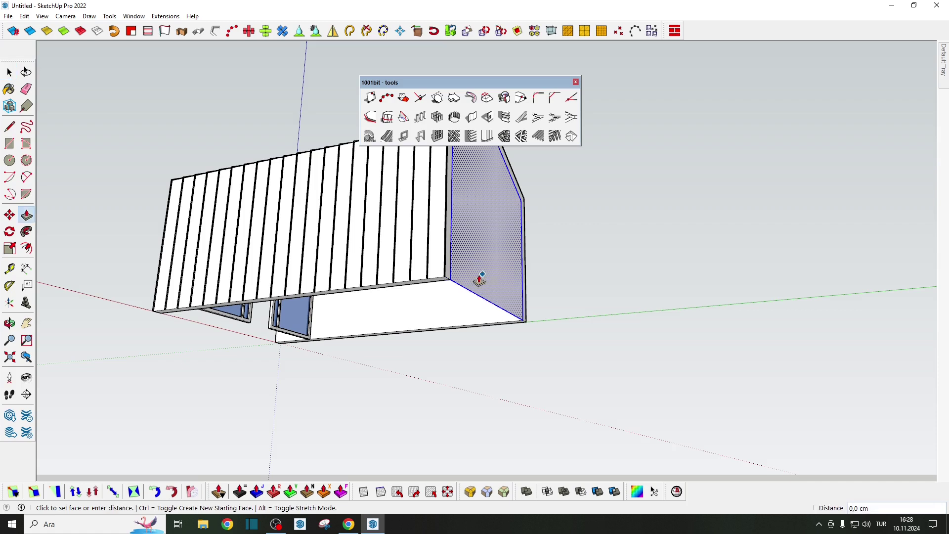
left_click(479, 279)
key("Return")
key("space")
left_click(477, 269)
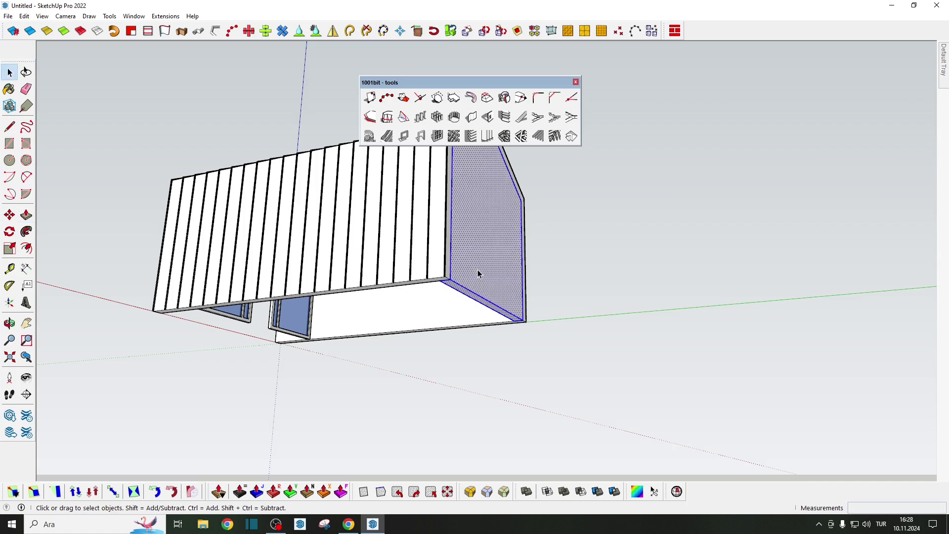
scroll(475, 269, "down", 3)
- Move the gable panel 10 cm, then 50 along the green axis
mouse_move(474, 269)
middle_mouse_down()
mouse_move(483, 263)
mouse_move(479, 360)
mouse_move(559, 398)
middle_mouse_up()
left_click(479, 280)
key("m")
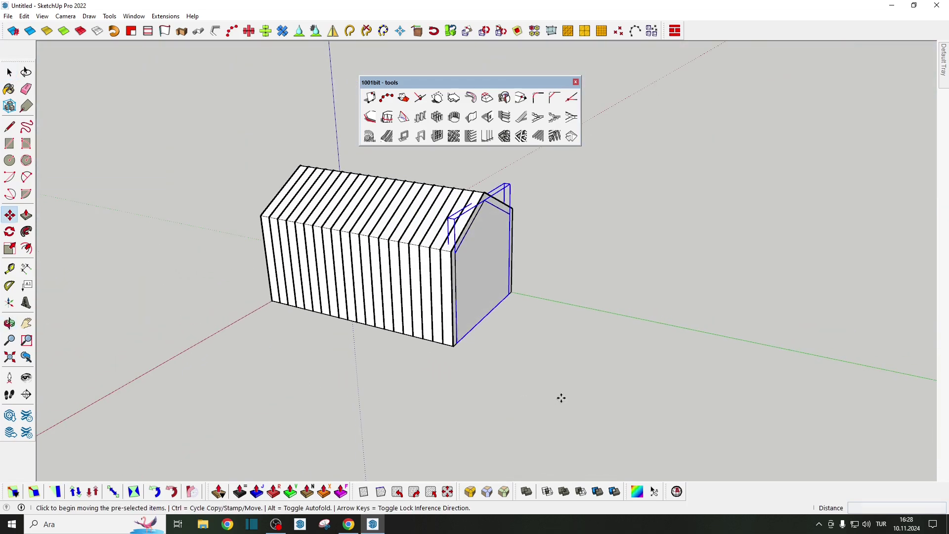
left_click(559, 399)
type("10")
key("Return")
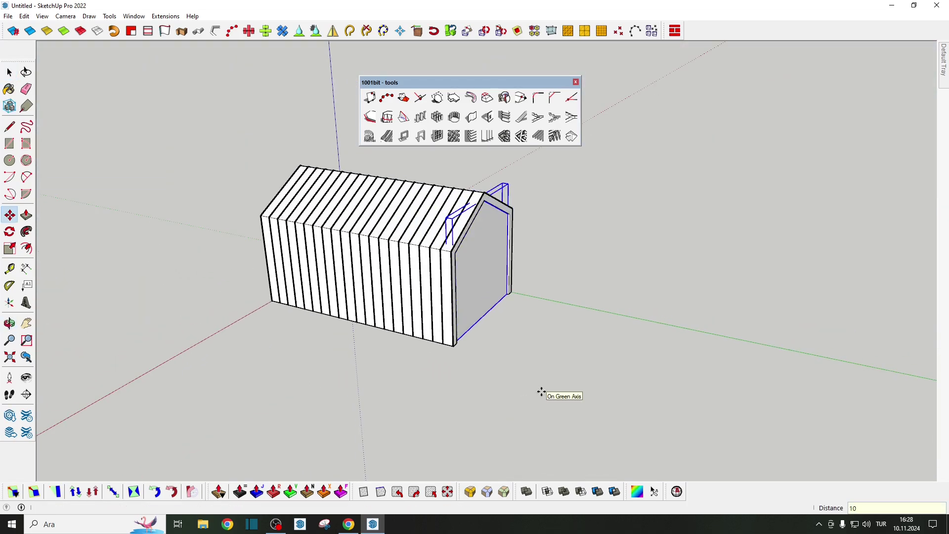
key("space")
key("m")
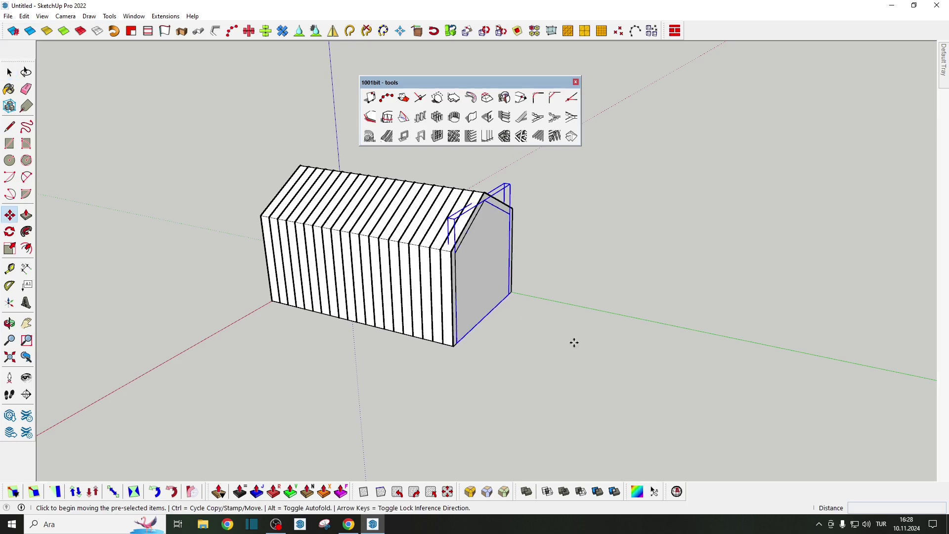
left_click(570, 343)
type("50")
key("Return")
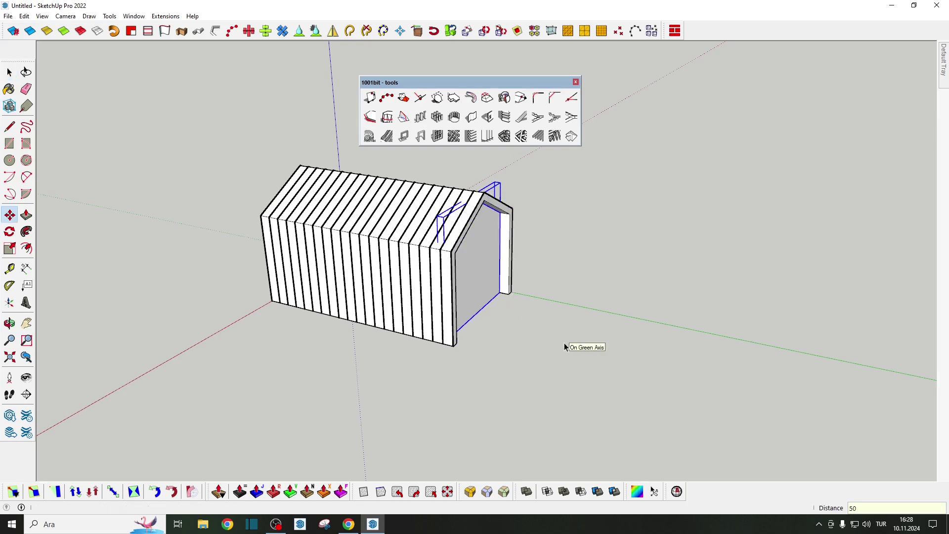
key("space")
mouse_move(565, 343)
middle_mouse_down()
mouse_move(497, 236)
mouse_move(486, 251)
middle_mouse_up()
- Inside the gable group, generate a 1001bit Wood plank pattern on the face, then discard it
double_click(486, 251)
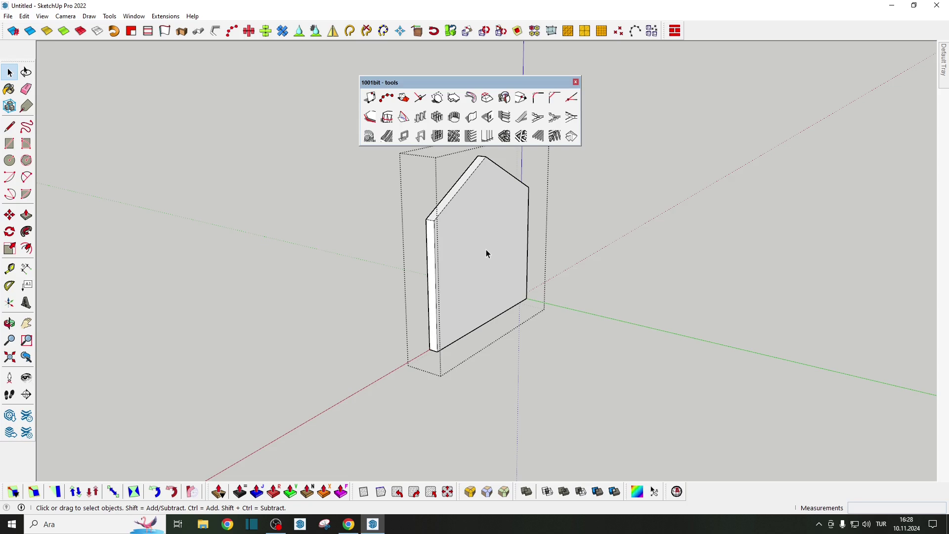
left_click(485, 249)
left_click(678, 31)
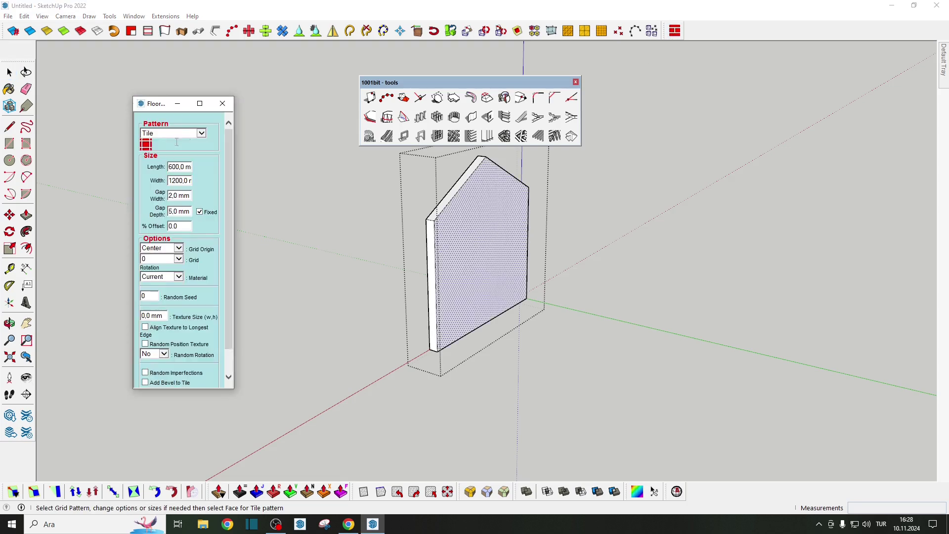
left_click(201, 134)
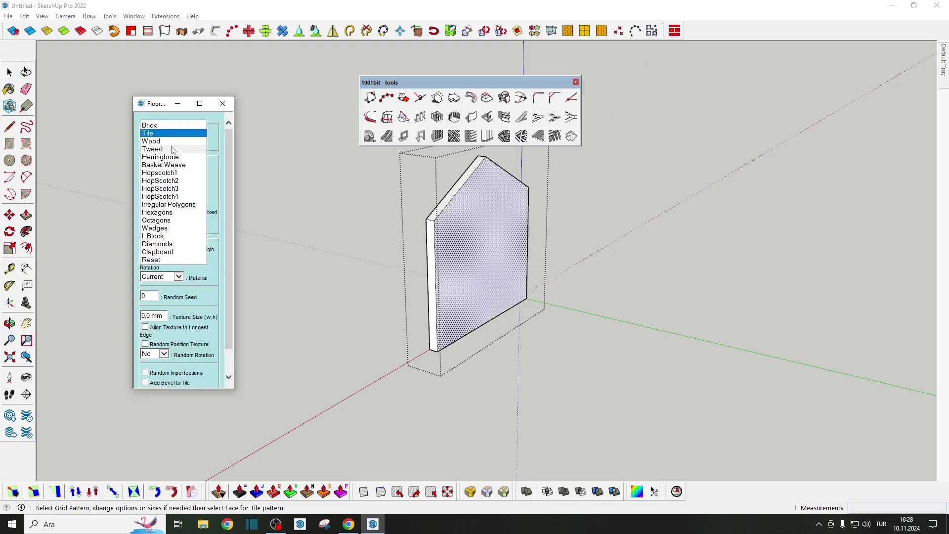
left_click(172, 142)
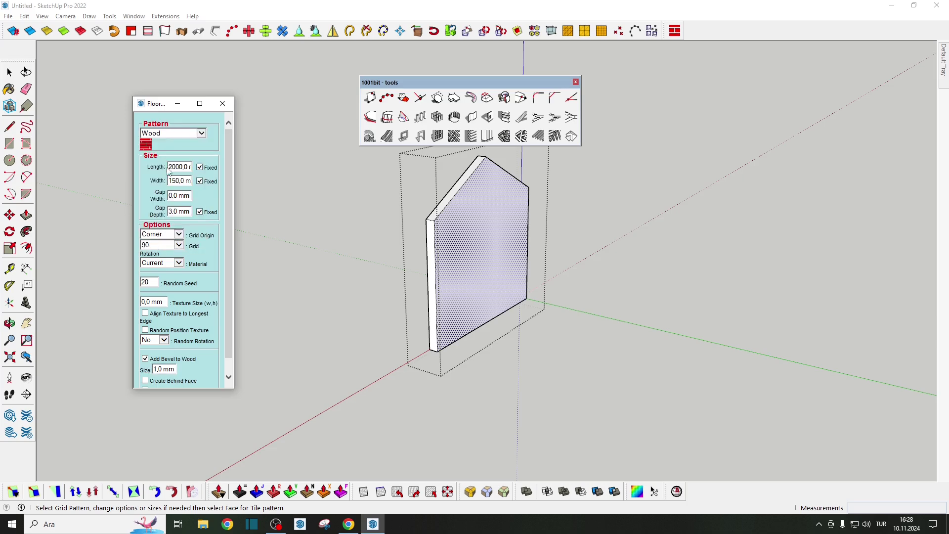
left_click(459, 249)
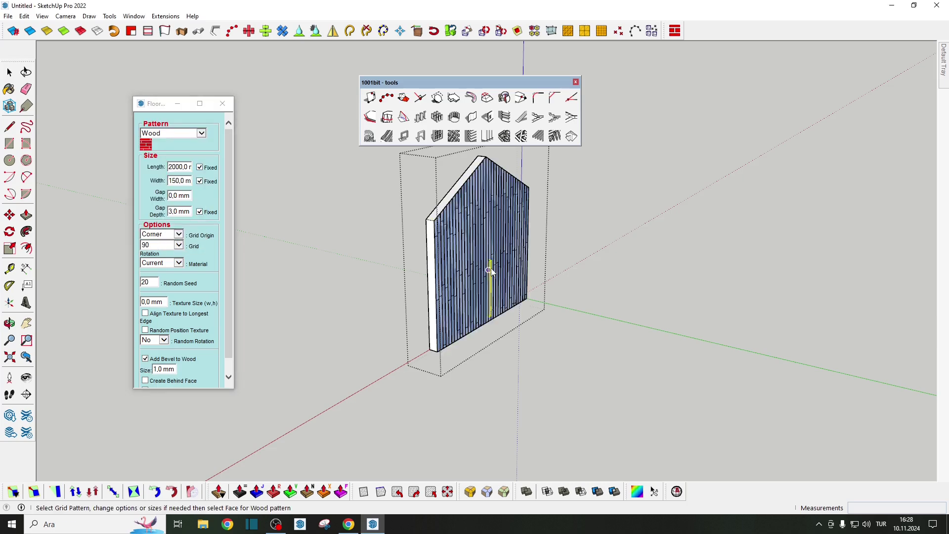
scroll(465, 251, "up", 3)
key("space")
- Reapply the Wood planks to the gable face, inspect them, and undo
left_click(451, 256)
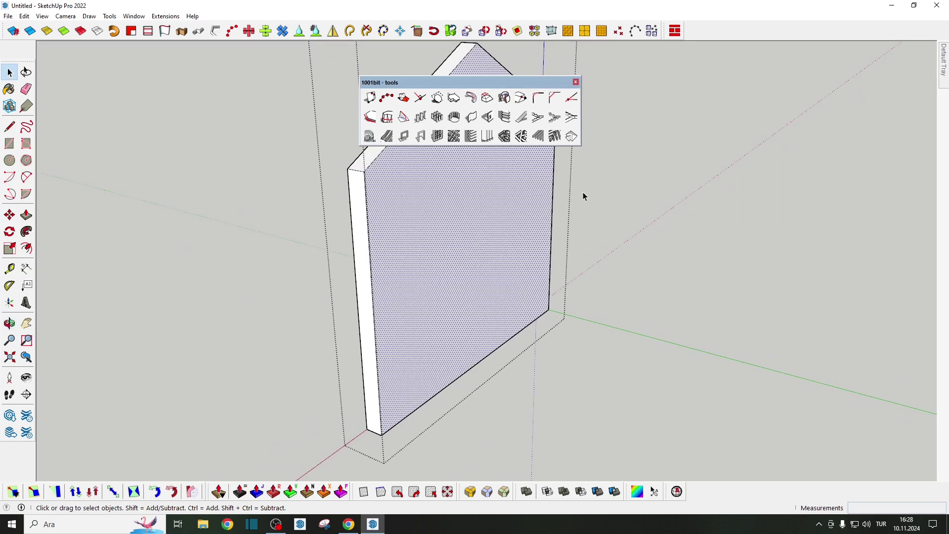
scroll(583, 191, "down", 1)
left_click(675, 31)
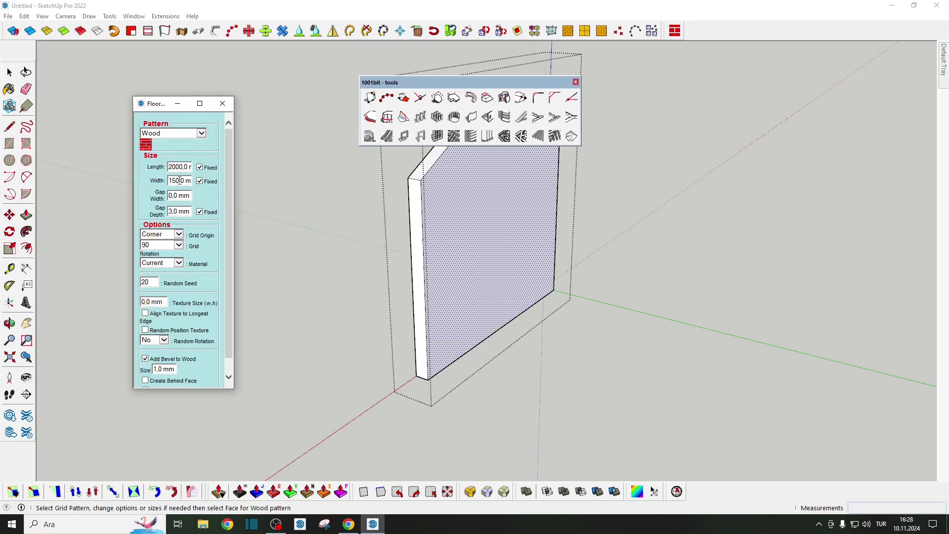
left_click(479, 238)
key("space")
scroll(445, 344, "up", 3)
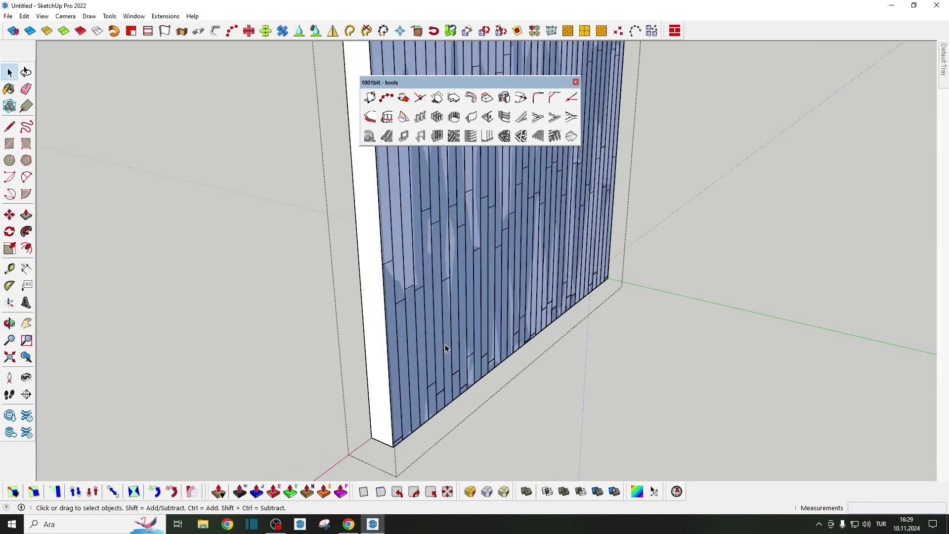
mouse_move(433, 370)
middle_mouse_down()
mouse_move(392, 434)
mouse_move(510, 355)
mouse_move(487, 328)
mouse_move(509, 315)
middle_mouse_up()
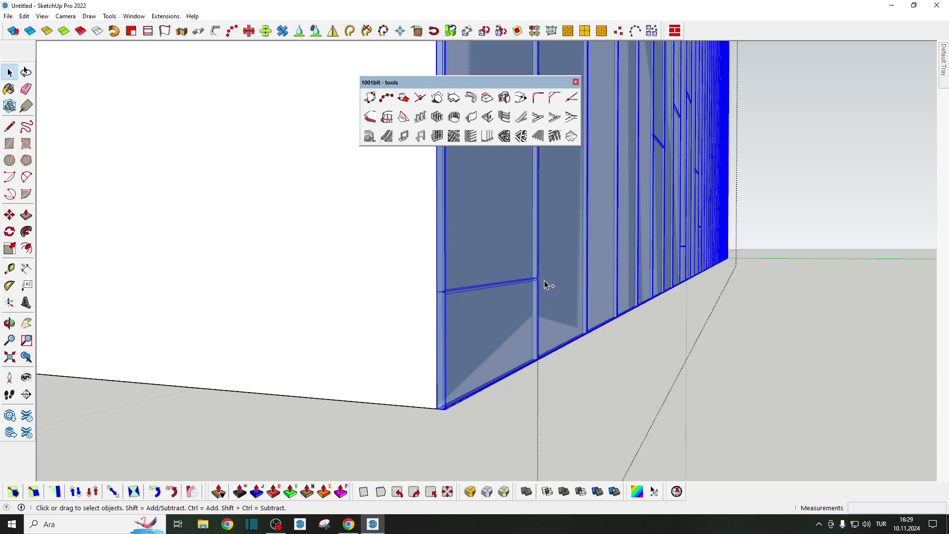
key("ctrl+z")
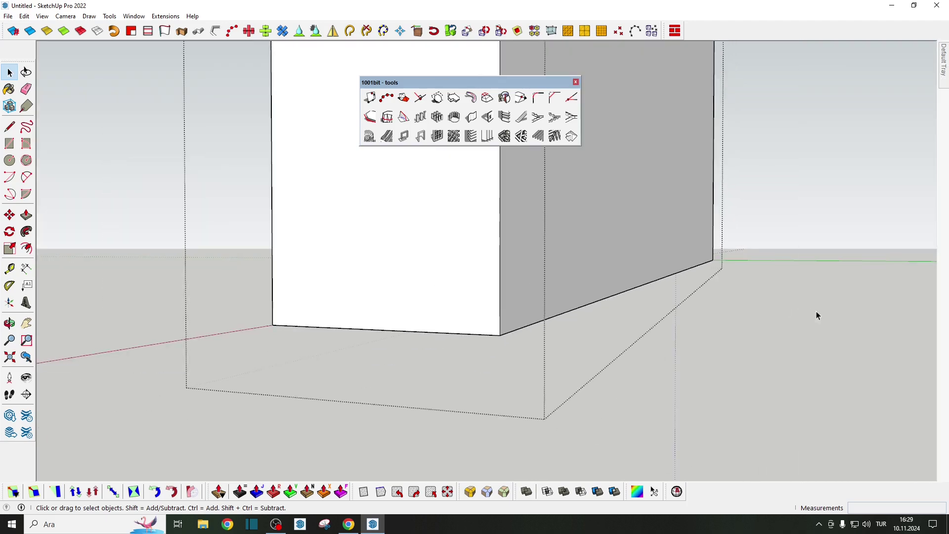
mouse_move(943, 60)
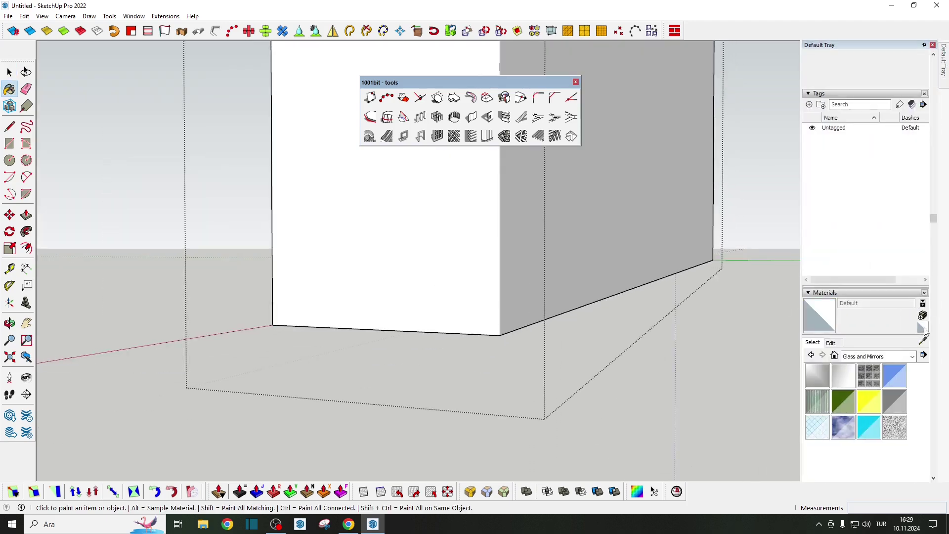
- Cover the panel's large wall face with Wood planks and check the result
middle_click_drag(613, 216, 525, 288)
left_click(552, 227)
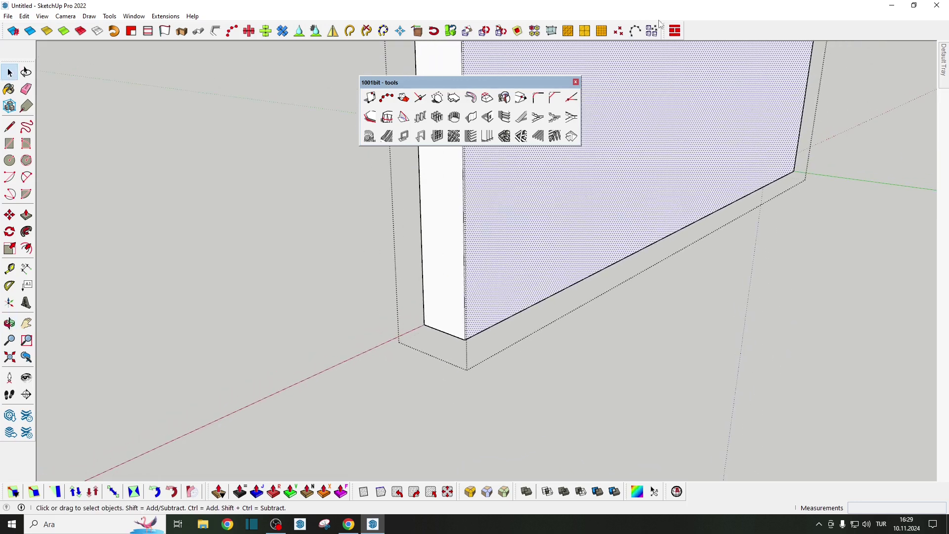
left_click(653, 29)
left_click(563, 219)
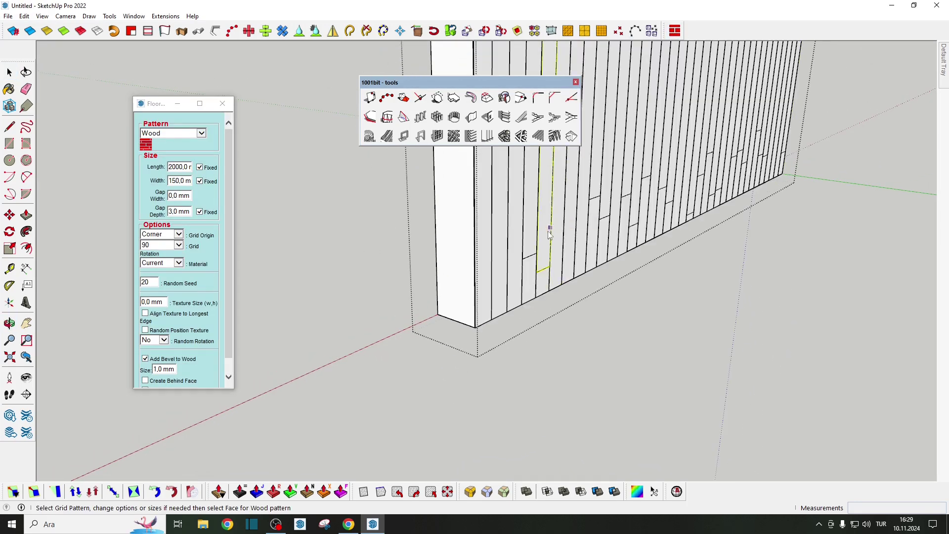
key("space")
scroll(487, 286, "up", 5)
scroll(544, 267, "up", 2)
scroll(537, 252, "up", 4)
scroll(538, 251, "down", 5)
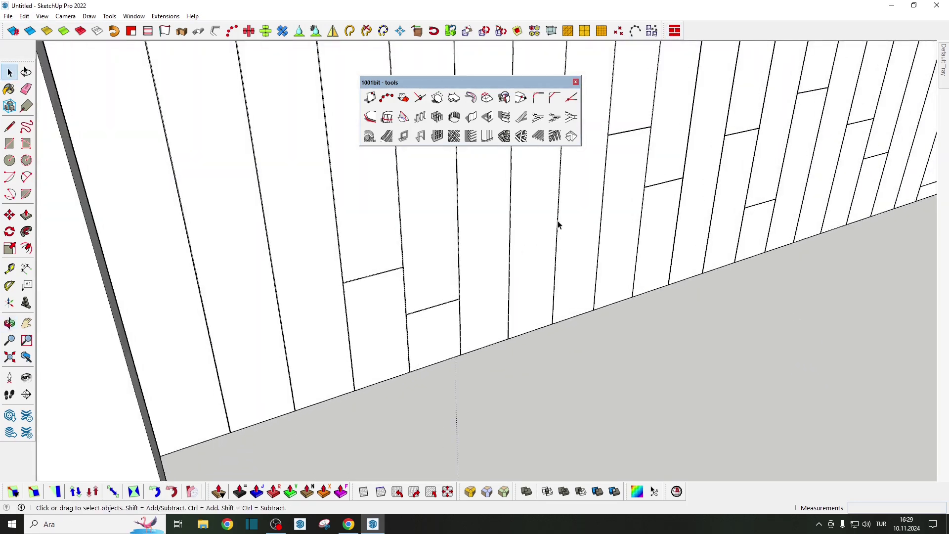
mouse_move(557, 222)
middle_mouse_down()
mouse_move(636, 173)
mouse_move(531, 276)
mouse_move(663, 254)
mouse_move(354, 297)
mouse_move(503, 257)
mouse_move(482, 303)
mouse_move(483, 339)
middle_mouse_up()
left_click(636, 173)
scroll(354, 296, "down", 5)
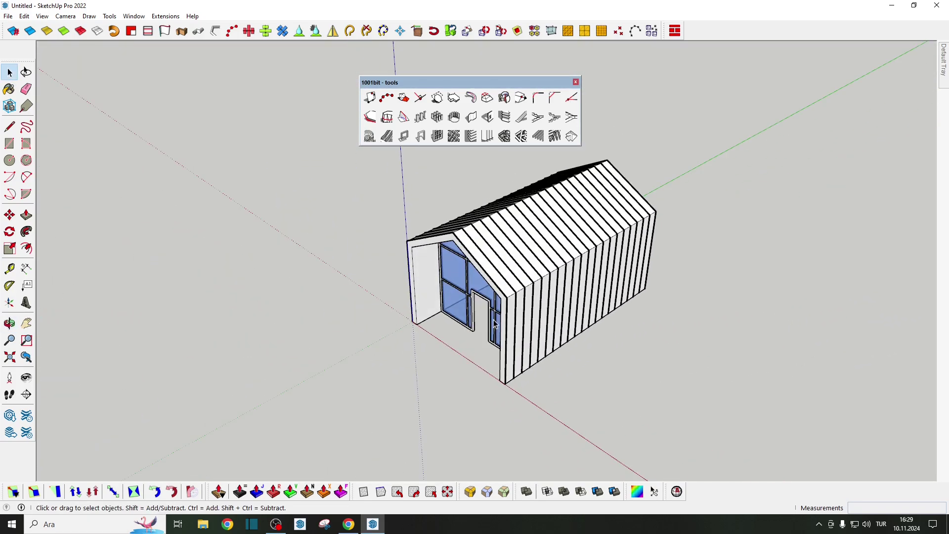
key("r")
scroll(421, 312, "up", 1)
scroll(421, 313, "up", 2)
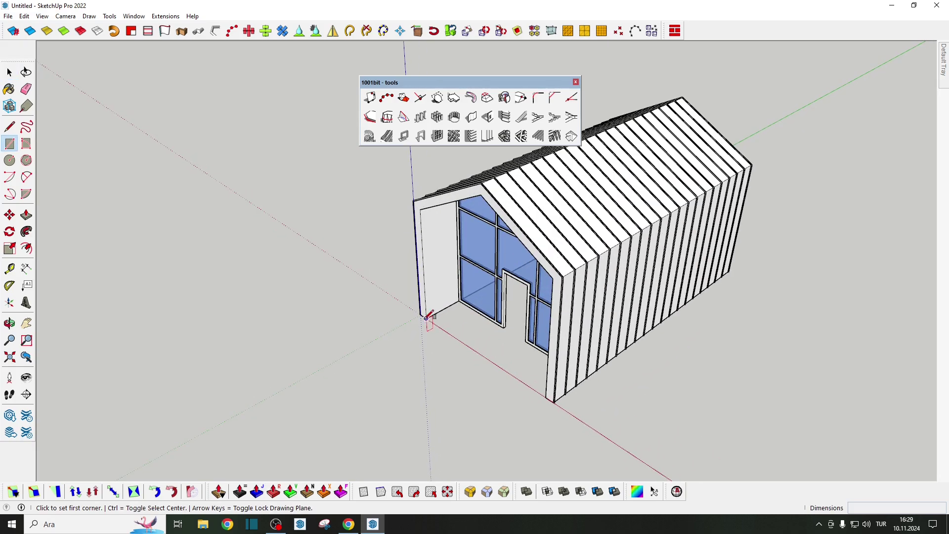
scroll(426, 318, "down", 4)
mouse_move(426, 318)
middle_mouse_down()
mouse_move(576, 307)
mouse_move(441, 349)
middle_mouse_up()
scroll(586, 301, "up", 4)
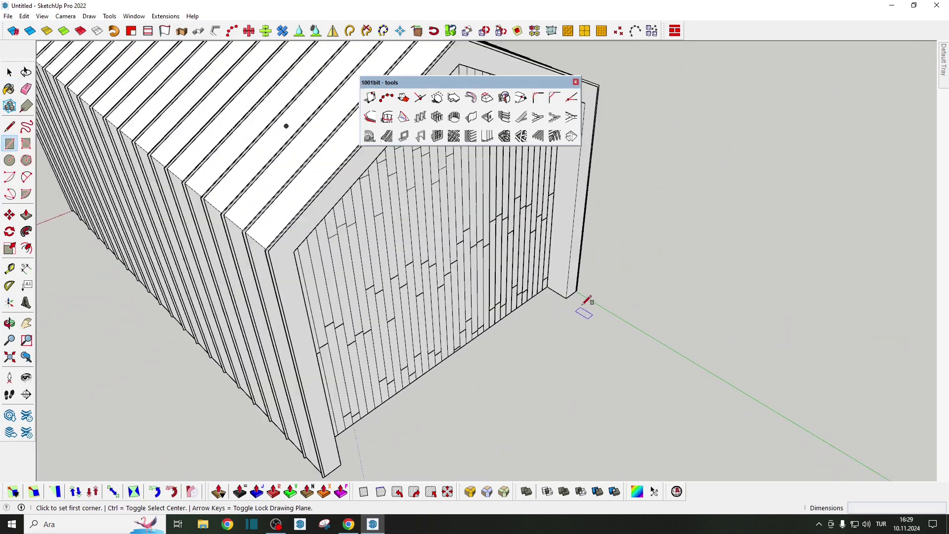
scroll(586, 300, "up", 2)
scroll(581, 292, "up", 2)
left_click(571, 280)
scroll(638, 267, "down", 3)
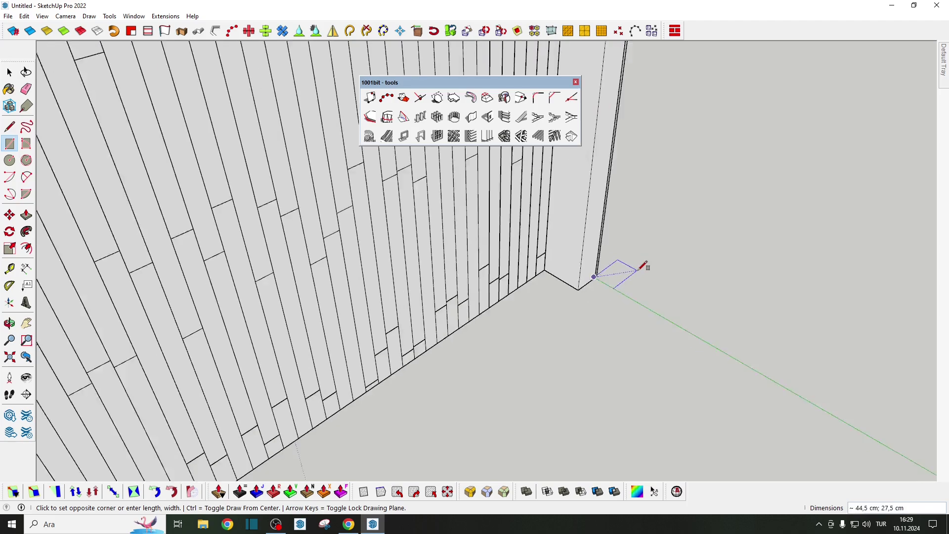
scroll(628, 267, "down", 3)
mouse_move(627, 267)
middle_mouse_down()
mouse_move(593, 282)
mouse_move(682, 286)
middle_mouse_up()
scroll(449, 394, "up", 4)
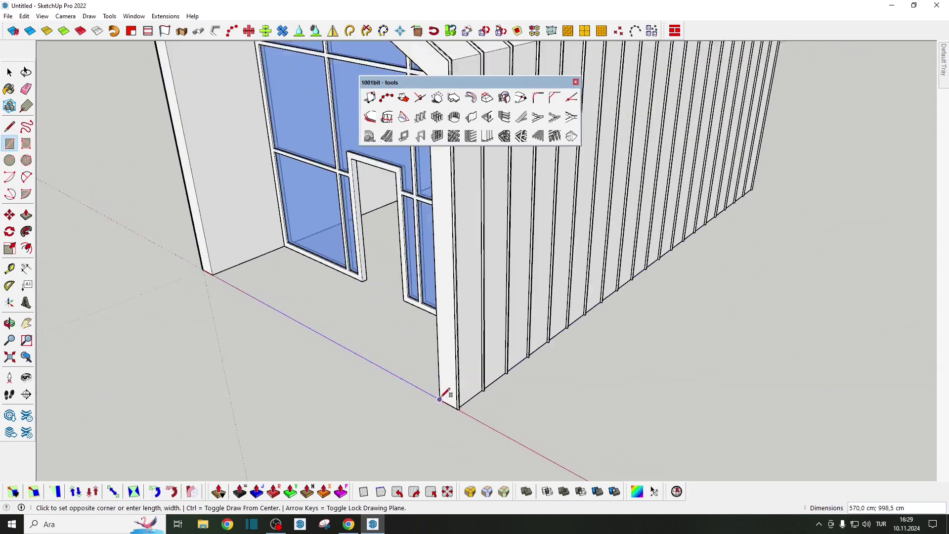
scroll(462, 402, "up", 2)
scroll(470, 411, "up", 1)
left_click(473, 403)
scroll(474, 402, "down", 5)
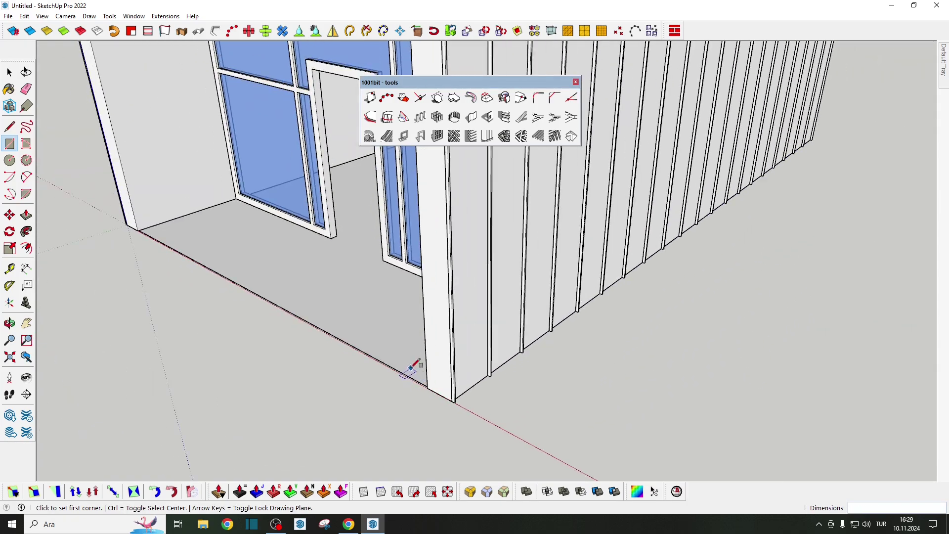
key("p")
left_click(366, 326)
type("30")
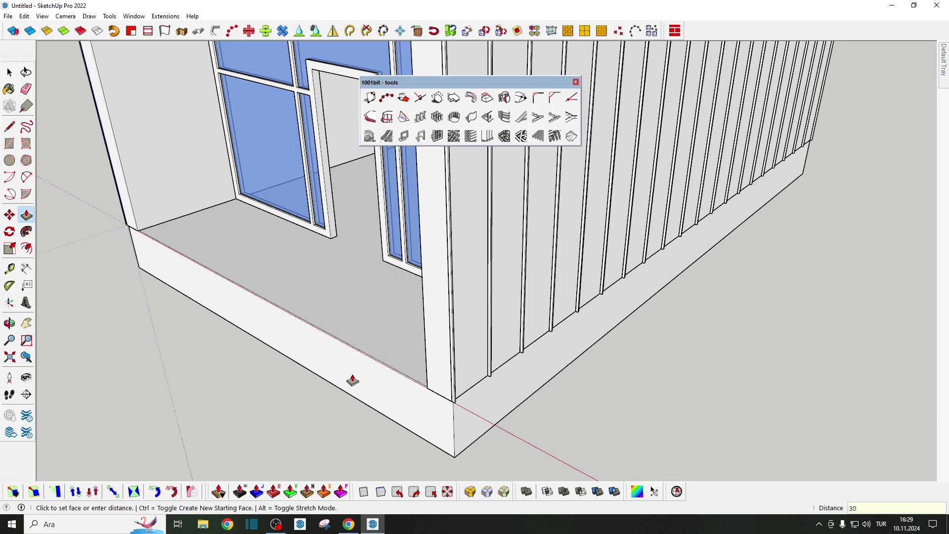
key("Return")
left_click(390, 379)
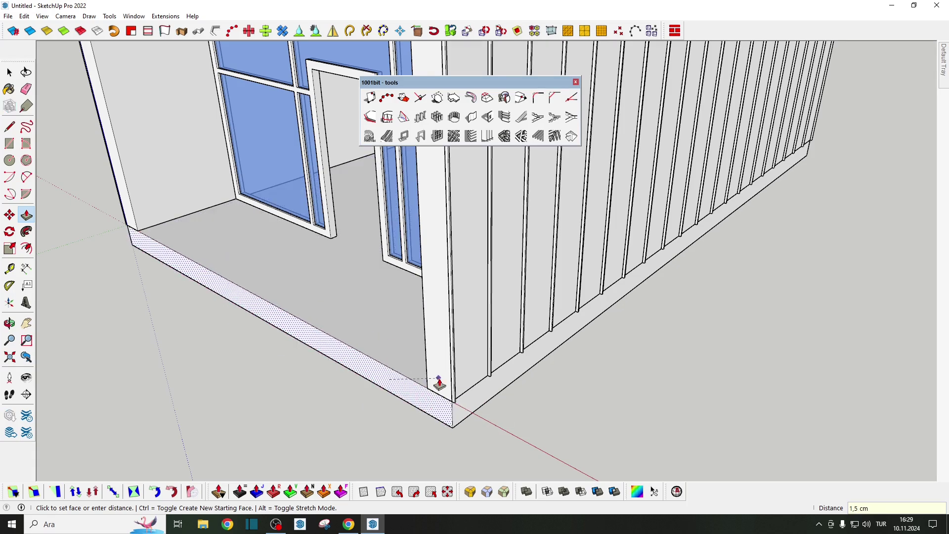
scroll(421, 403, "down", 1)
scroll(376, 420, "down", 5)
mouse_move(347, 434)
middle_mouse_down("shift")
mouse_move(345, 416)
mouse_move(408, 342)
middle_mouse_up("shift")
key("Return")
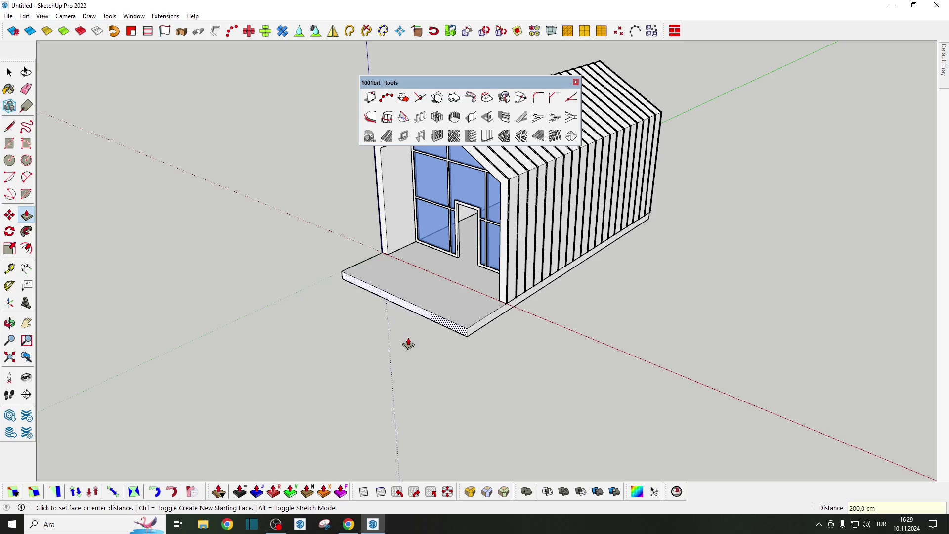
scroll(445, 312, "up", 2)
scroll(494, 318, "up", 2)
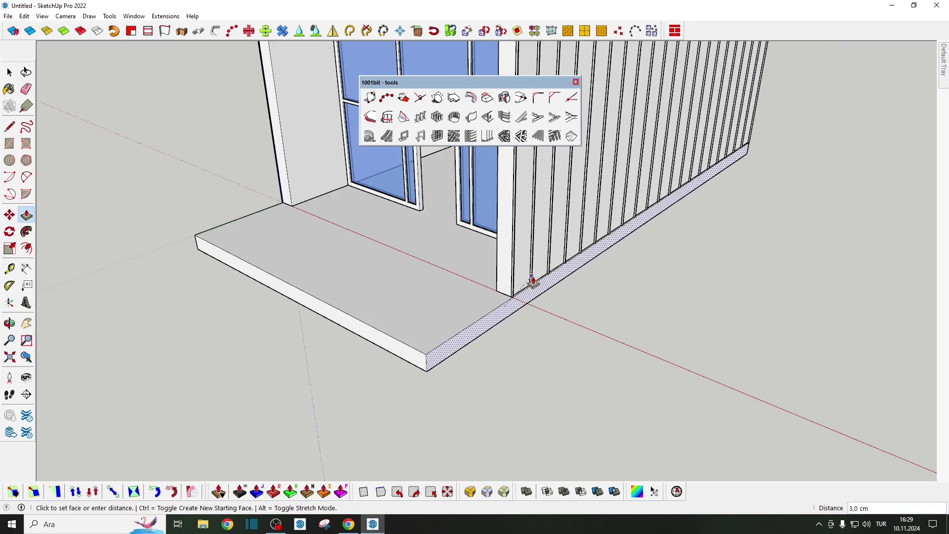
scroll(533, 280, "down", 5)
mouse_move(399, 280)
middle_mouse_down()
mouse_move(500, 322)
mouse_move(485, 290)
mouse_move(515, 282)
mouse_move(396, 262)
mouse_move(226, 290)
mouse_move(481, 286)
mouse_move(425, 282)
middle_mouse_up()
scroll(485, 277, "up", 4)
scroll(485, 269, "up", 3)
scroll(397, 261, "down", 4)
key("space")
left_click(385, 285)
scroll(389, 285, "down", 4)
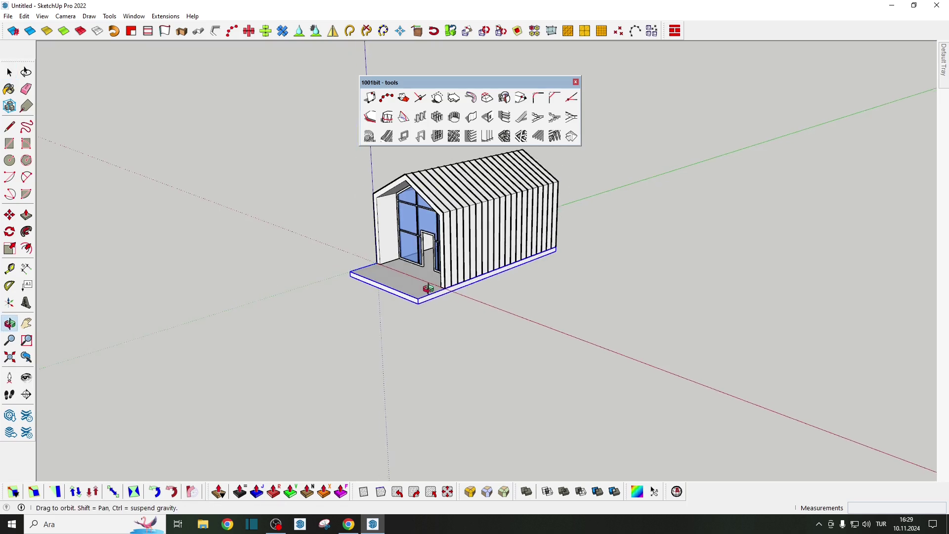
left_click(535, 324)
middle_click_drag(535, 324, 454, 322)
scroll(453, 321, "up", 2)
scroll(453, 341, "up", 1)
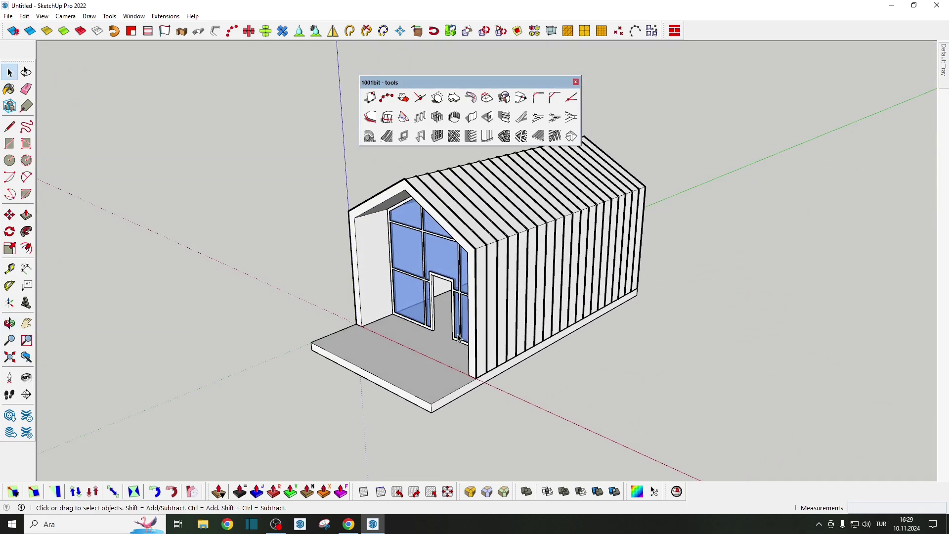
scroll(458, 338, "down", 1)
scroll(494, 321, "down", 1)
scroll(501, 311, "down", 2)
scroll(504, 346, "down", 2)
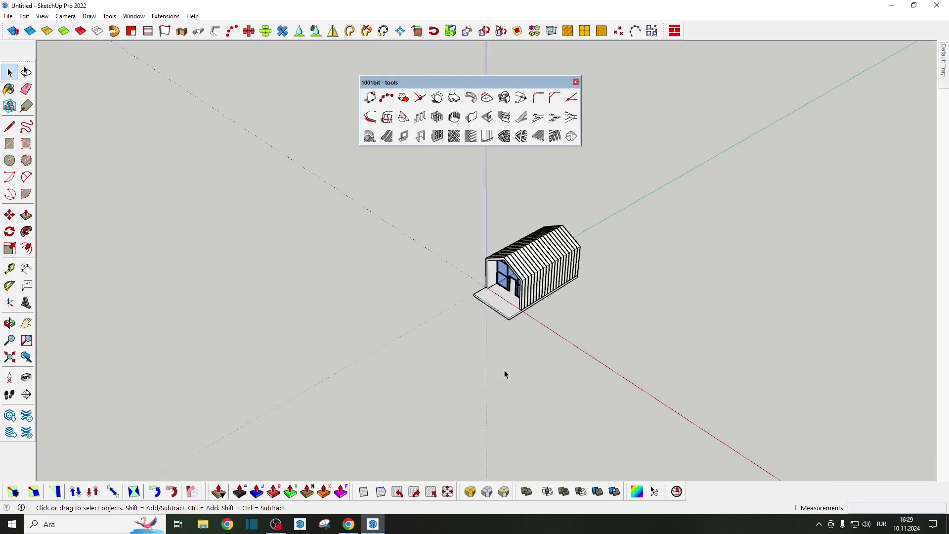
scroll(543, 383, "down", 1)
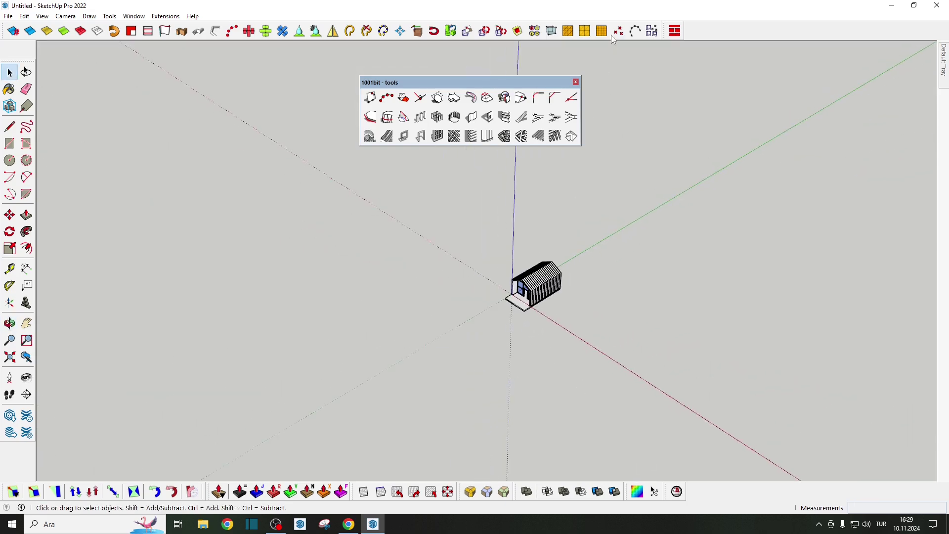
- Enable the Sandbox toolbar and pick its From Scratch grid tool
right_click(612, 39)
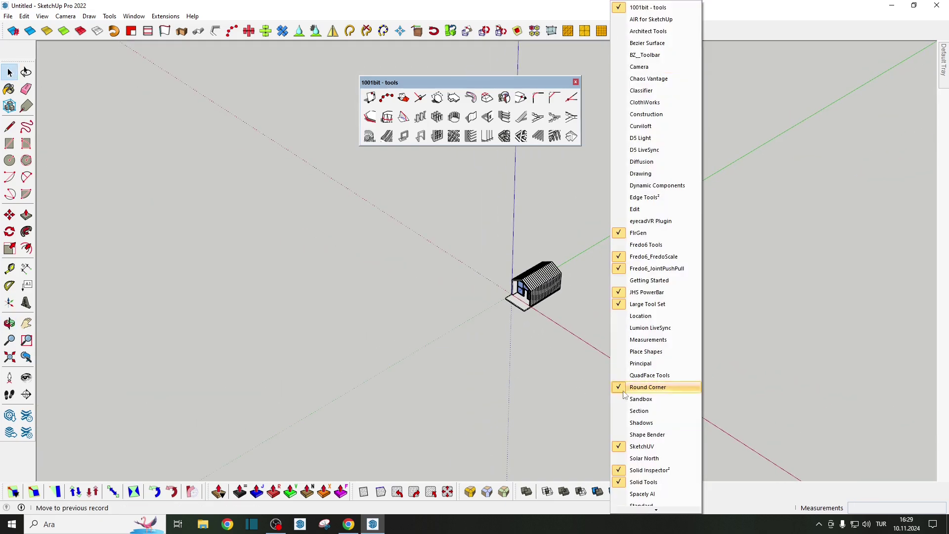
left_click(643, 398)
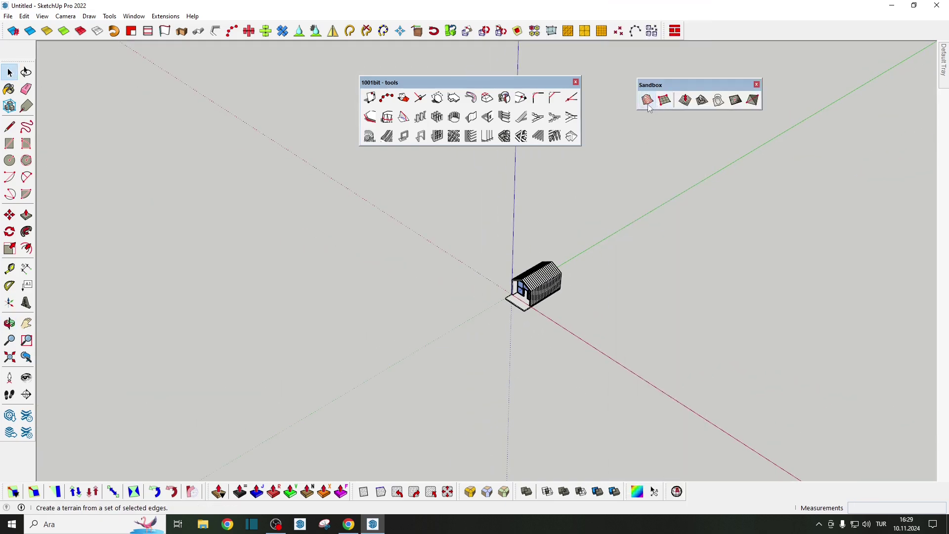
left_click(664, 100)
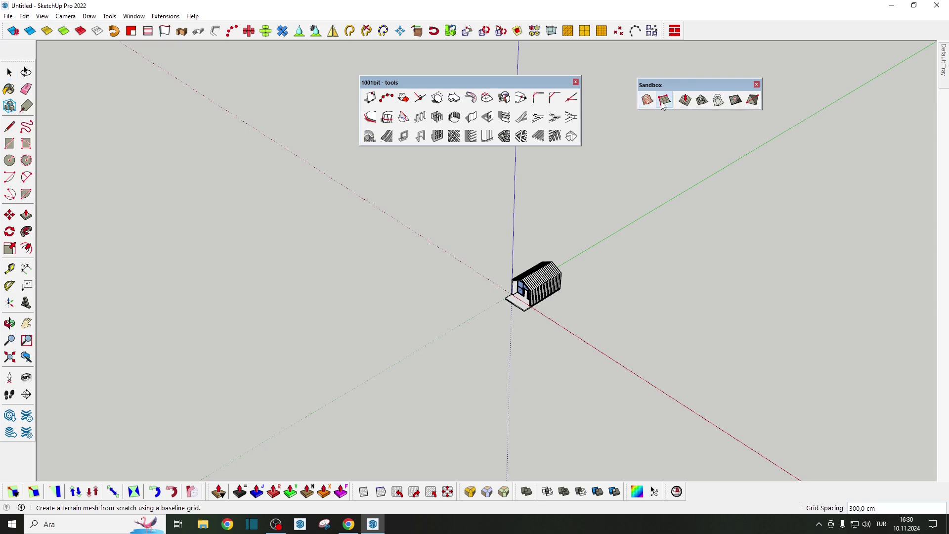
scroll(541, 272, "down", 2)
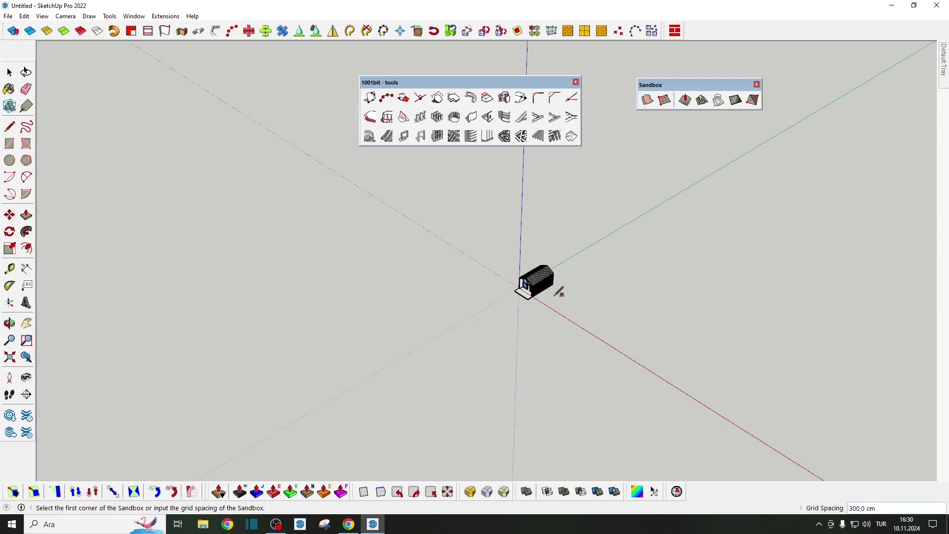
mouse_move(558, 292)
middle_mouse_down()
mouse_move(514, 319)
mouse_move(566, 284)
middle_mouse_up()
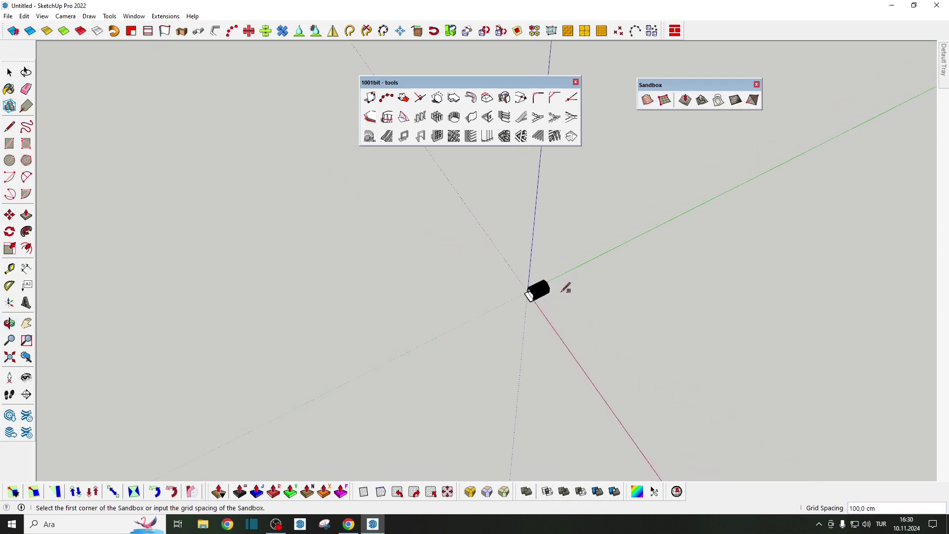
- Draw a 100 cm spacing terrain grid by setting three corners around the house
left_click(578, 209)
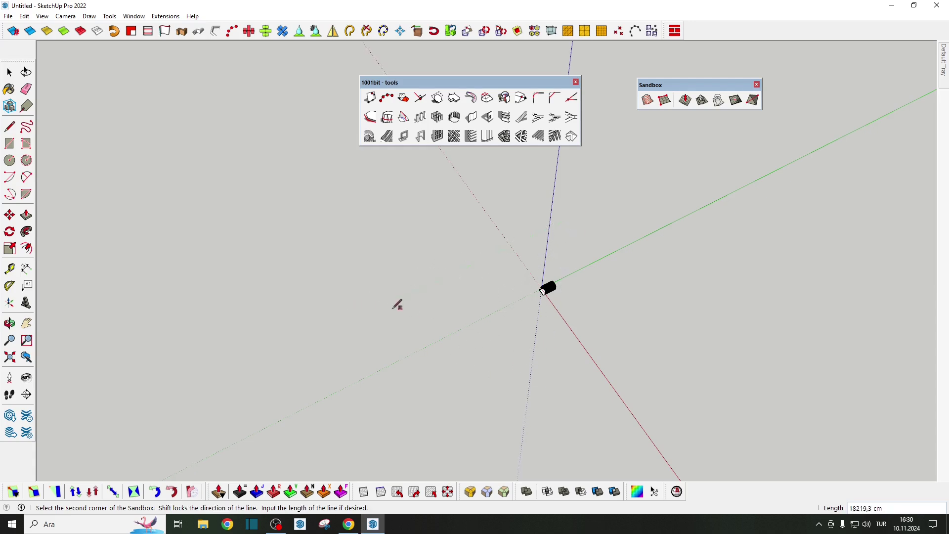
left_click(443, 276)
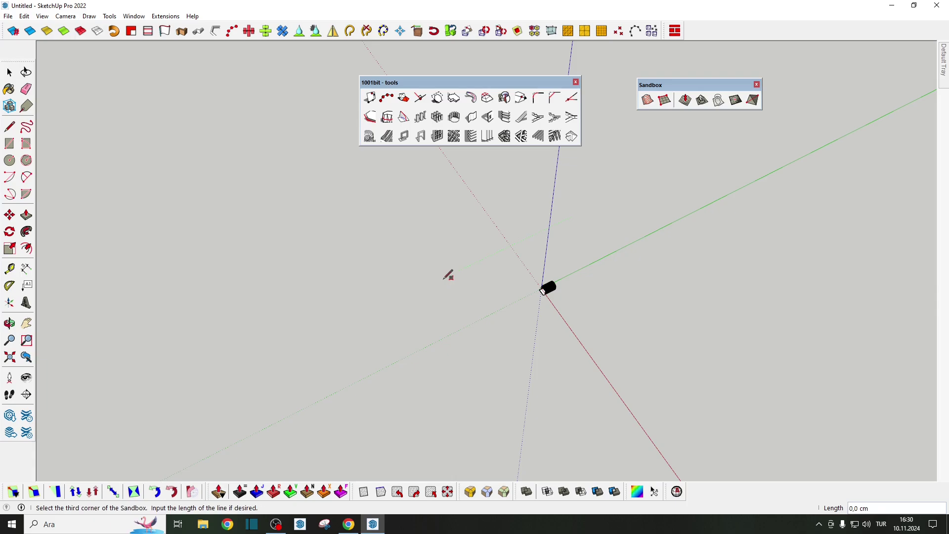
left_click(528, 387)
key("space")
scroll(533, 351, "up", 5)
mouse_move(555, 296)
middle_mouse_down()
mouse_move(572, 227)
mouse_move(551, 309)
mouse_move(579, 250)
middle_mouse_up()
left_click(540, 320)
- Move the terrain grid down beneath the cabin
scroll(540, 319, "up", 3)
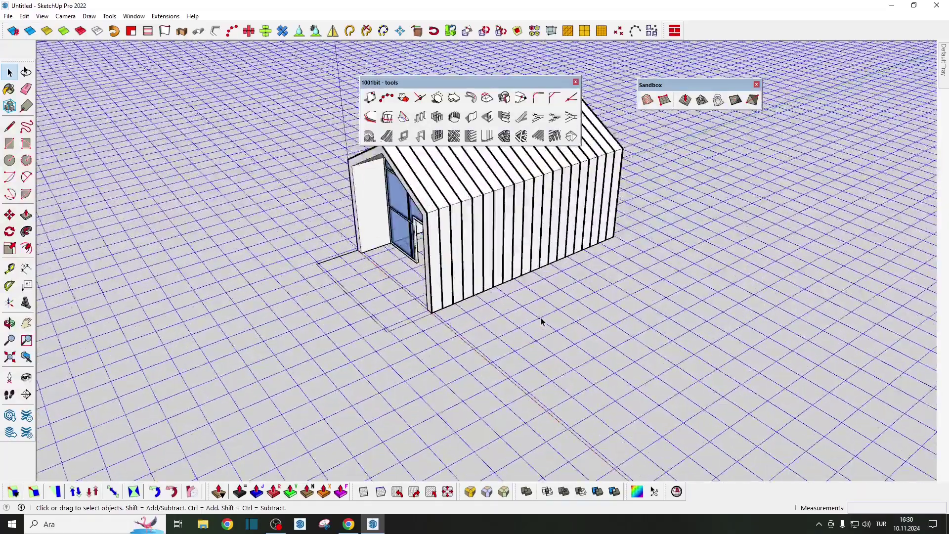
key("m")
left_click(540, 319)
left_click(542, 326)
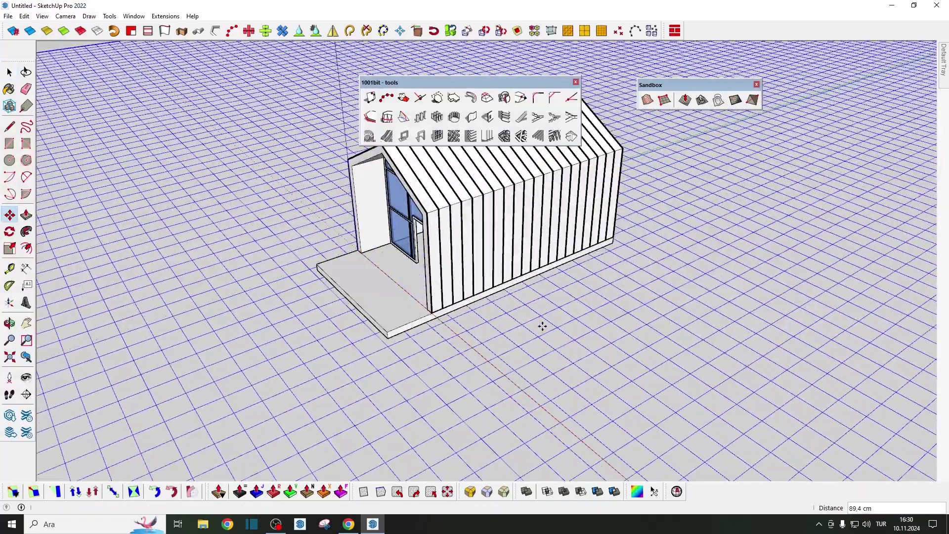
middle_click_drag(542, 326, 541, 196)
- Adjust the grid so it sits just under the floor slab, and check the whole cabin on it
key("m")
scroll(544, 221, "up", 3)
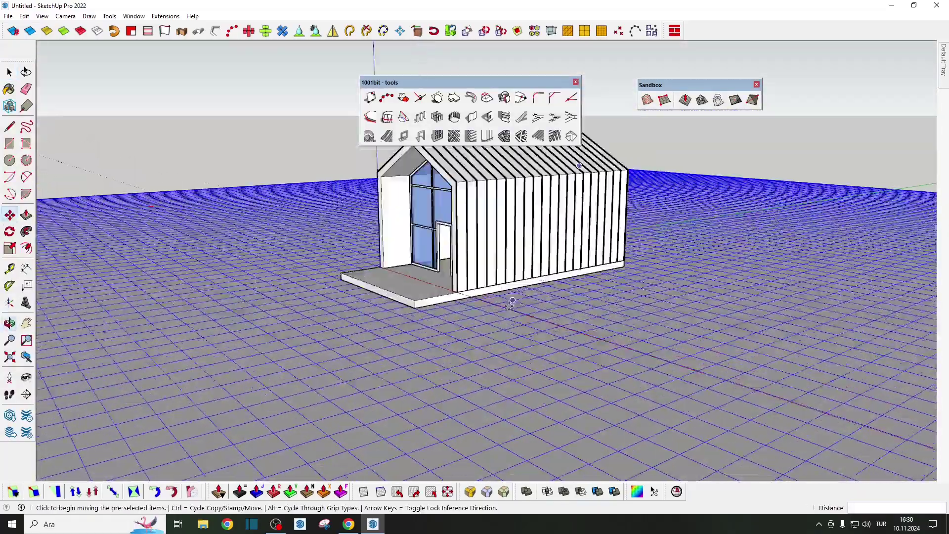
scroll(509, 306, "up", 3)
left_click(509, 309)
left_click(510, 288)
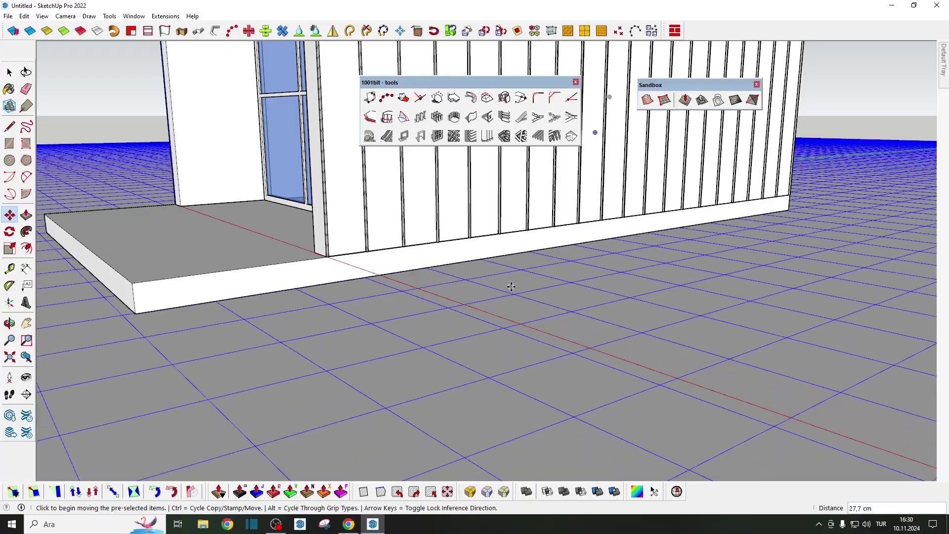
key("space")
scroll(511, 290, "down", 5)
mouse_move(512, 292)
middle_mouse_down()
mouse_move(527, 247)
mouse_move(519, 250)
middle_mouse_up()
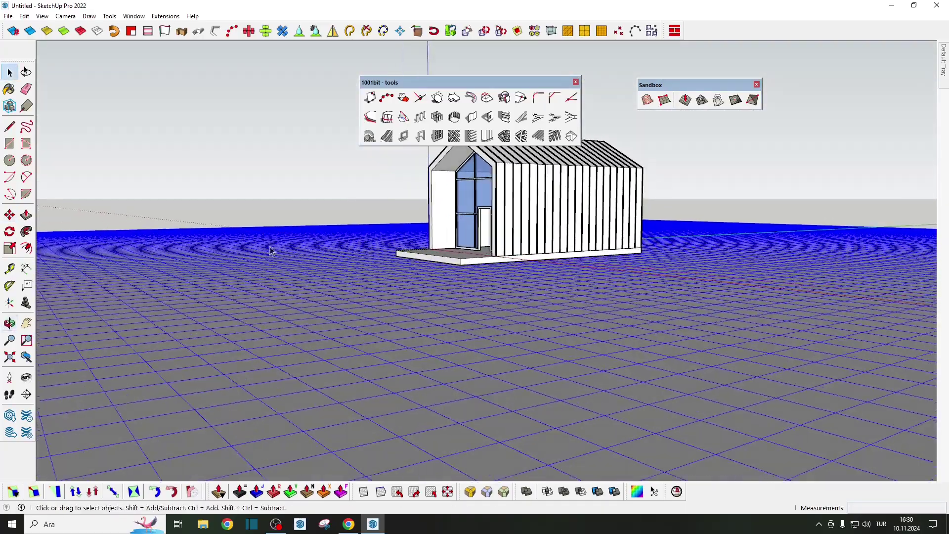
scroll(600, 296, "down", 3)
- With Sandbox Smoove at radius 3000 cm, raise a first hill near the grid's far corner
scroll(572, 311, "down", 3)
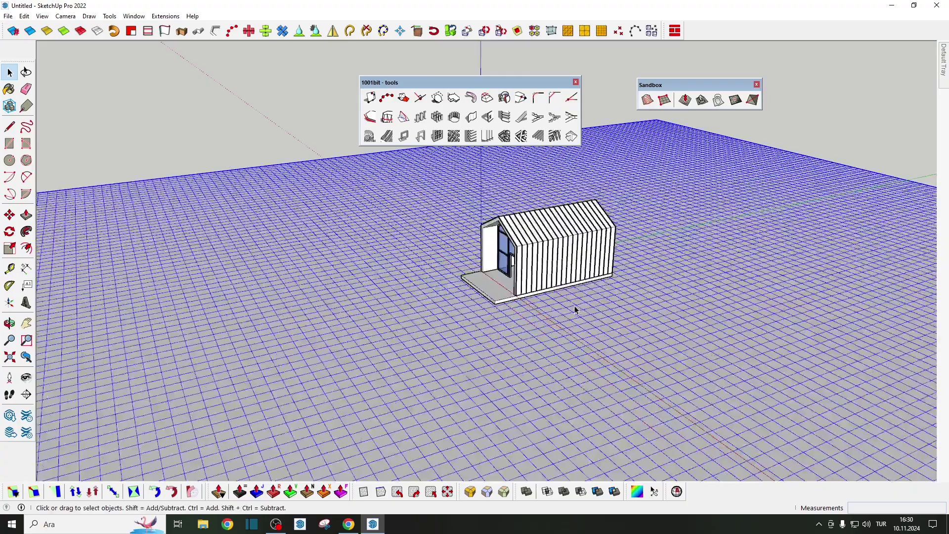
scroll(571, 318, "down", 2)
middle_click_drag(572, 318, 663, 298)
scroll(662, 299, "up", 5)
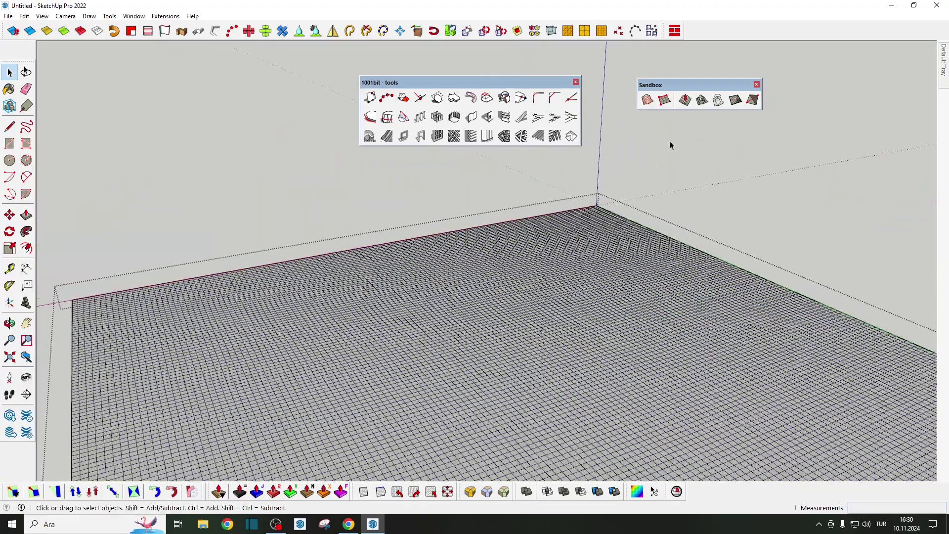
left_click(685, 100)
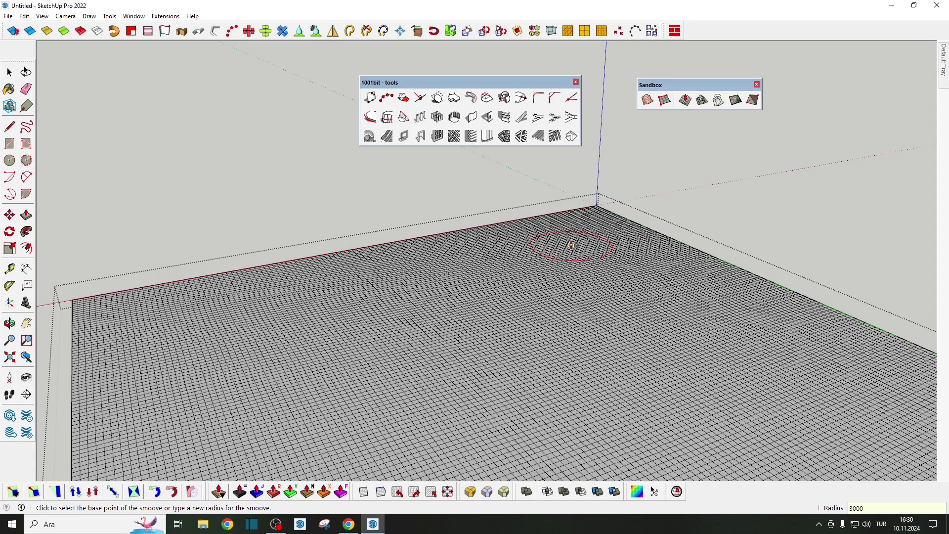
left_click(604, 220)
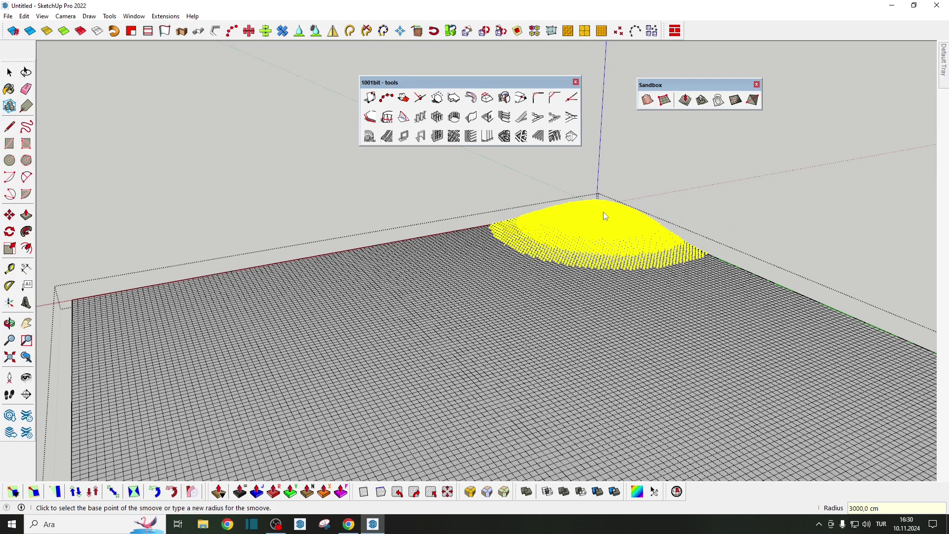
left_click(503, 233)
left_click(504, 220)
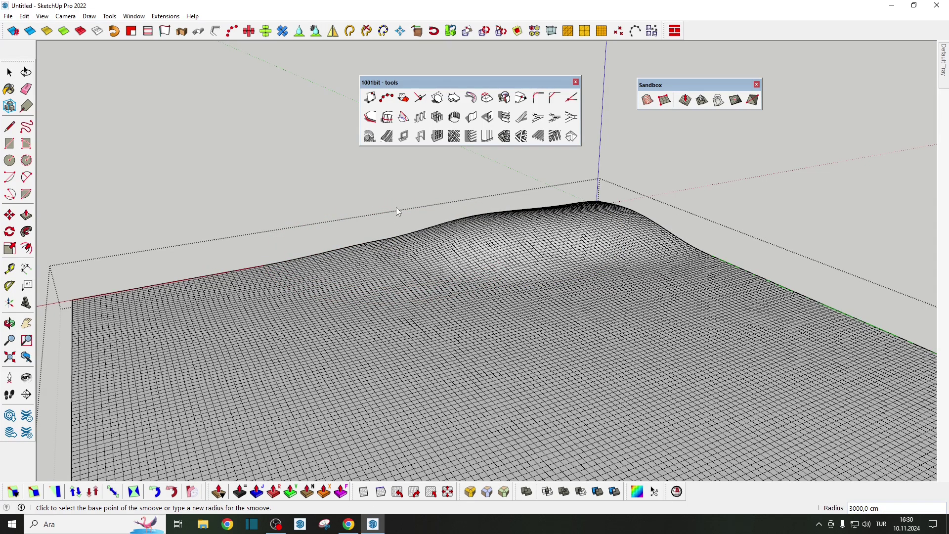
- Raise a second hill to the left and more hills toward the right
left_click(397, 246)
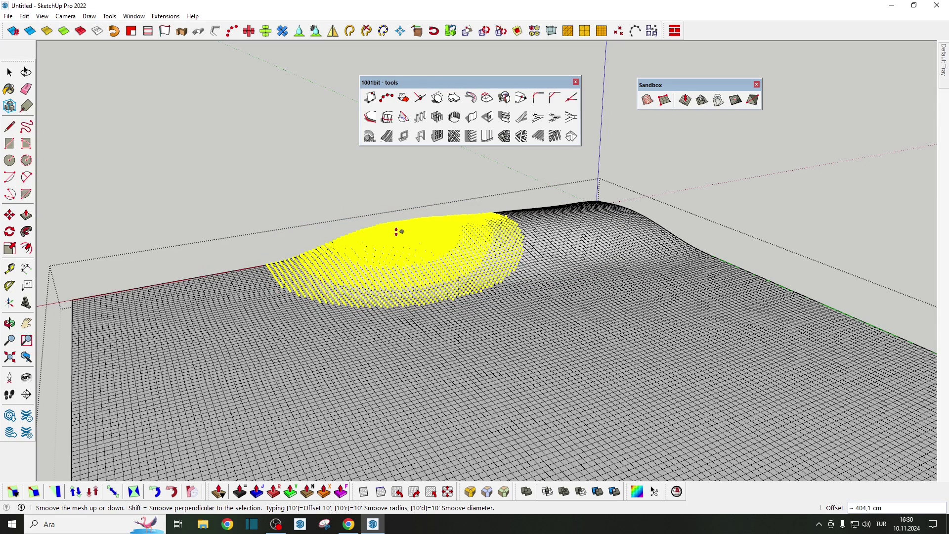
left_click(397, 220)
left_click(738, 260)
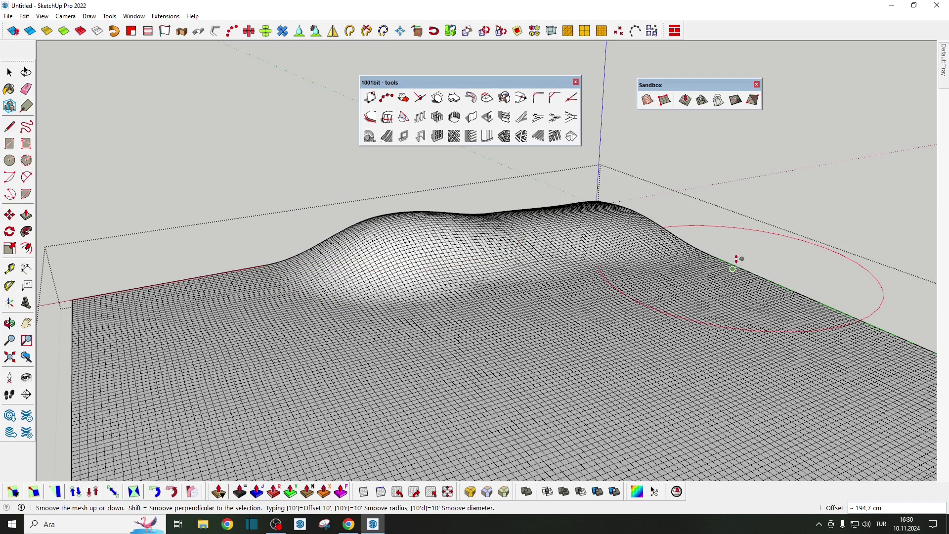
left_click(769, 275)
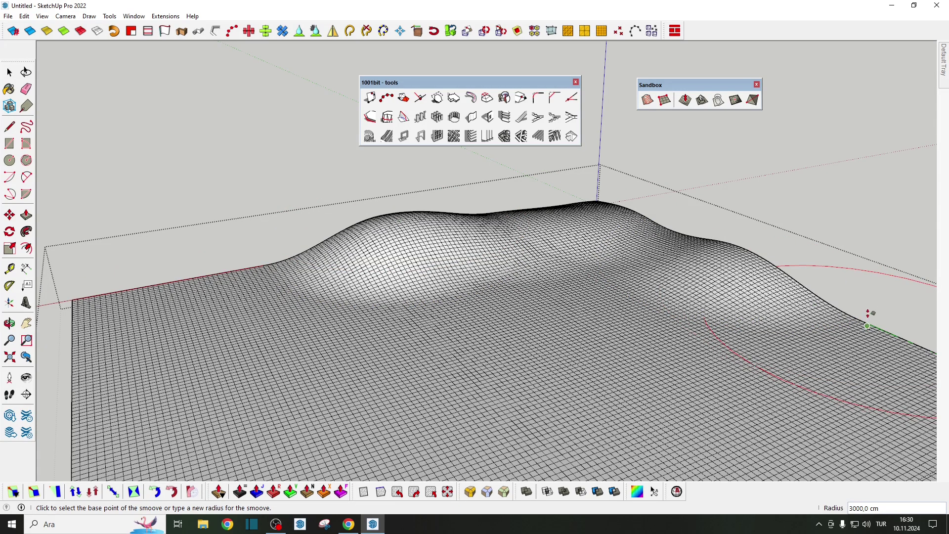
left_click(870, 302)
scroll(811, 269, "down", 3)
scroll(759, 306, "down", 2)
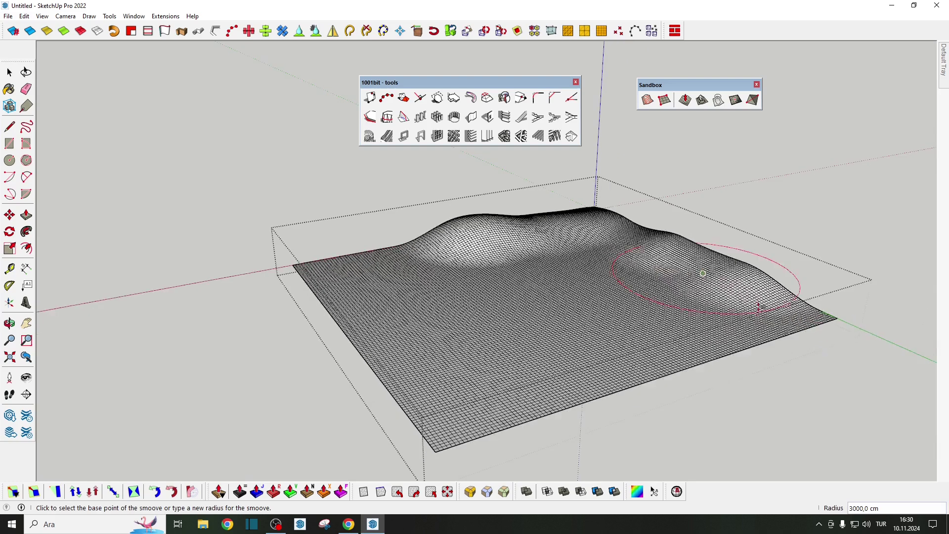
- Raise a hill at the terrain's right edge and a central ridge
left_click(794, 309)
left_click(798, 292)
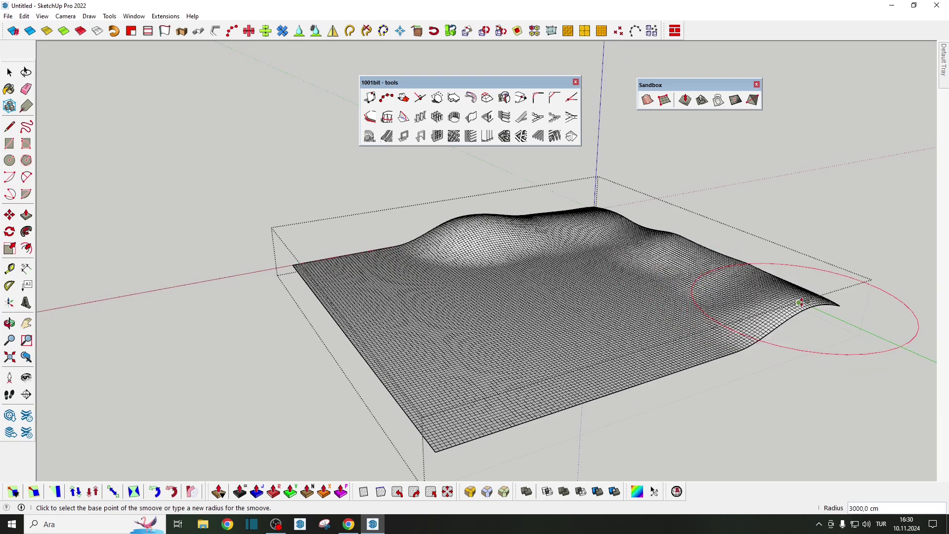
left_click(645, 231)
left_click(650, 213)
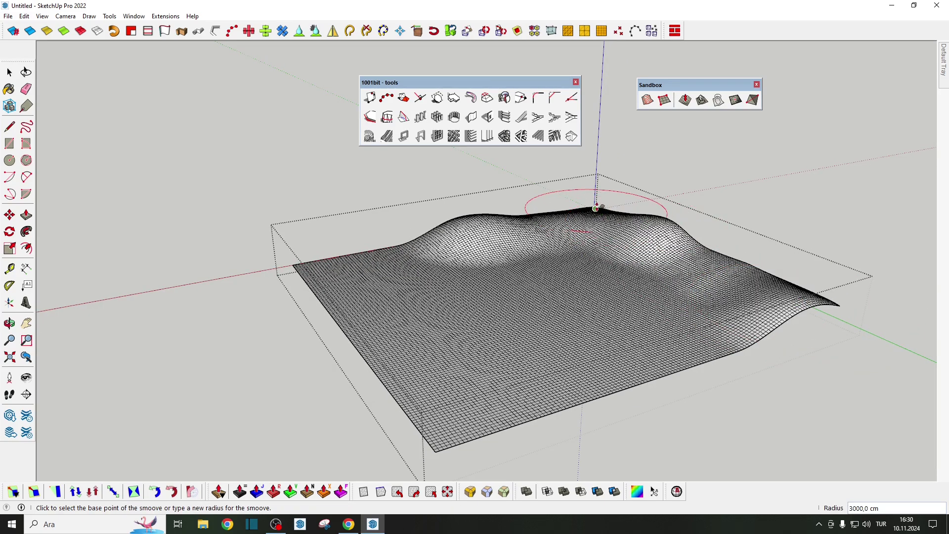
left_click(597, 207)
key("space")
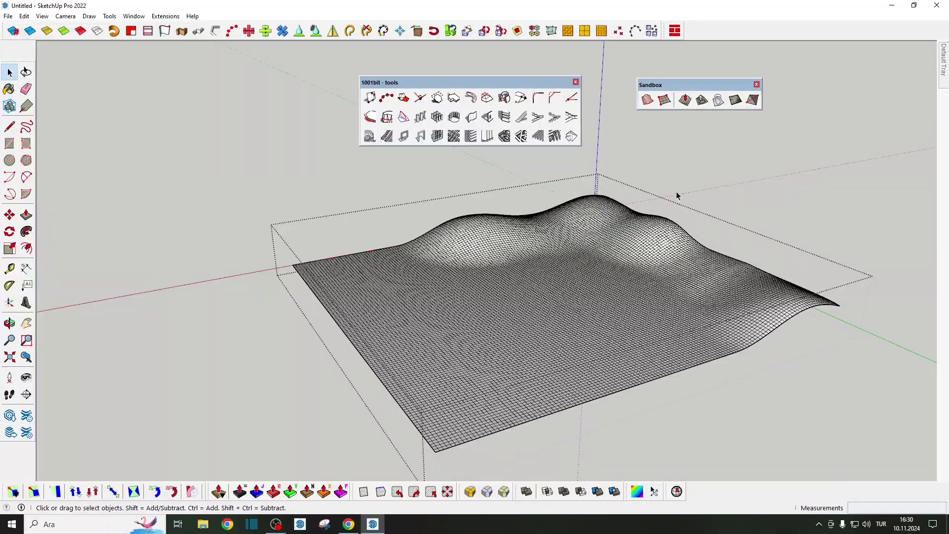
- Orbit toward the cabin among the hills and select the terrain mesh
scroll(526, 282, "up", 3)
scroll(526, 282, "up", 3)
scroll(526, 281, "up", 3)
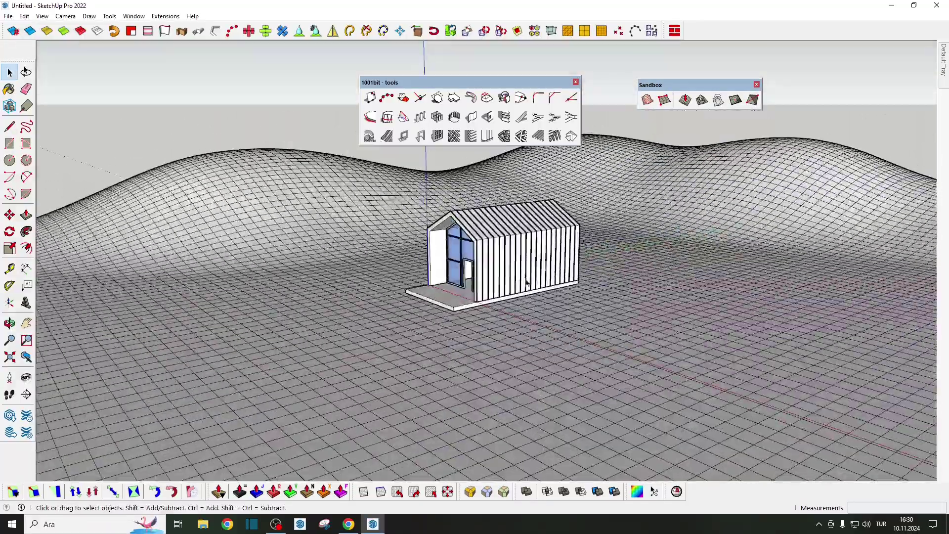
mouse_move(526, 282)
middle_mouse_down()
mouse_move(585, 238)
mouse_move(568, 245)
middle_mouse_up()
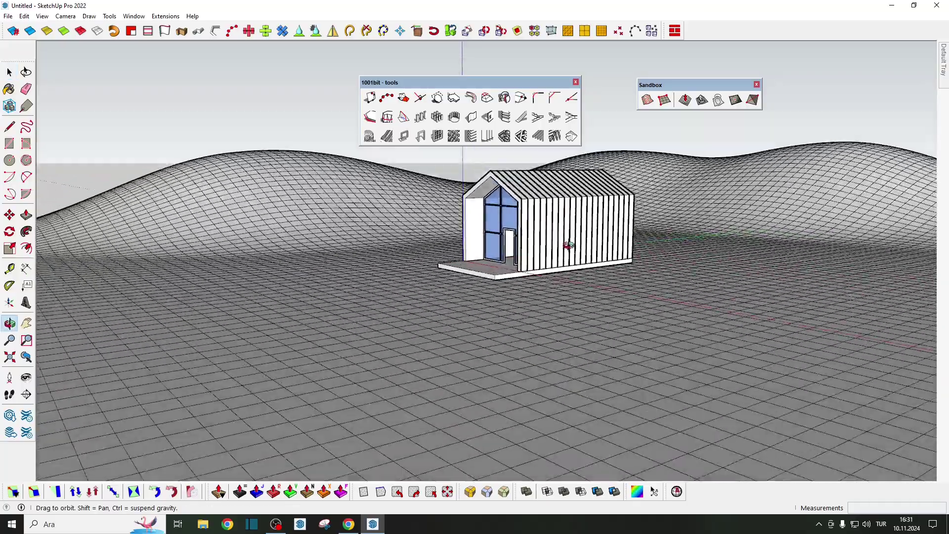
scroll(568, 245, "down", 2)
scroll(568, 257, "down", 4)
scroll(573, 287, "down", 4)
scroll(553, 296, "down", 2)
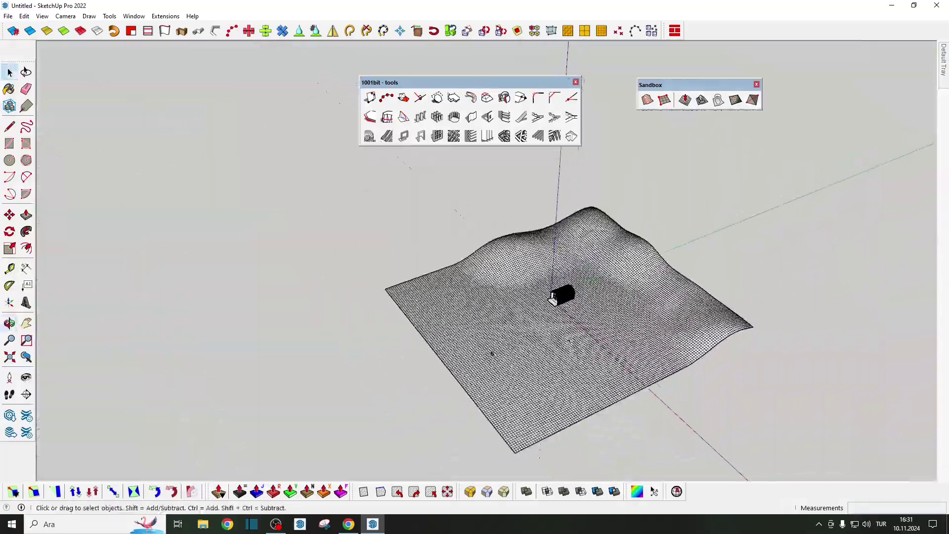
scroll(544, 358, "up", 3)
scroll(541, 351, "up", 3)
left_click(539, 347)
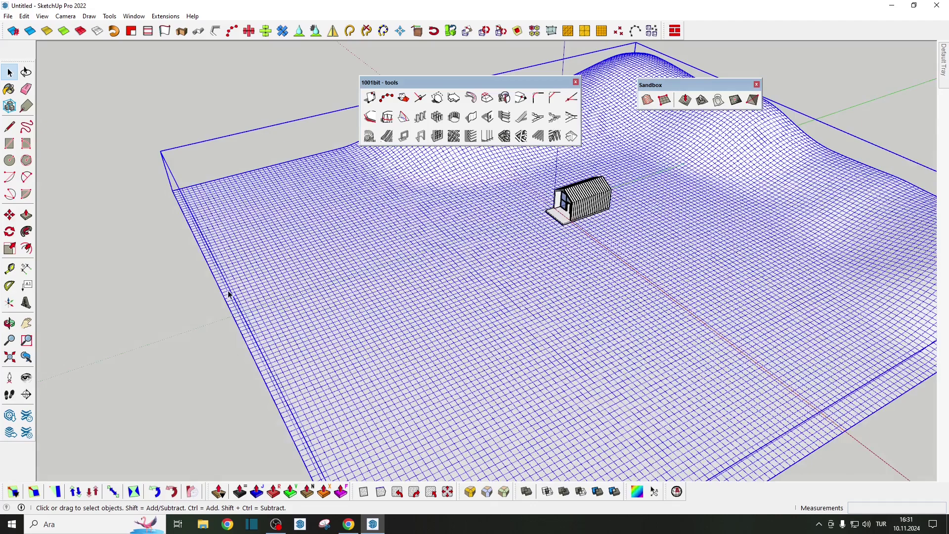
scroll(430, 301, "down", 3)
scroll(408, 323, "down", 3)
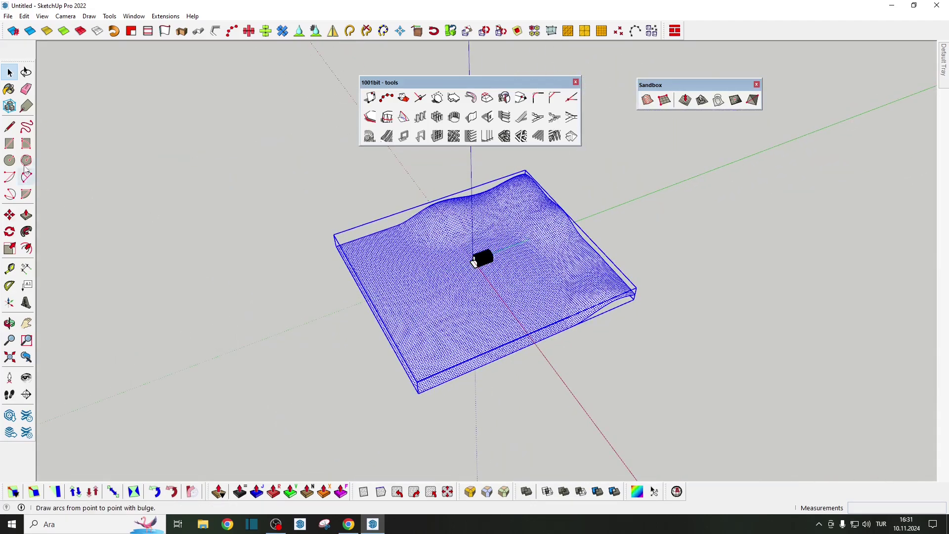
left_click(26, 127)
middle_click_drag(57, 143, 229, 267)
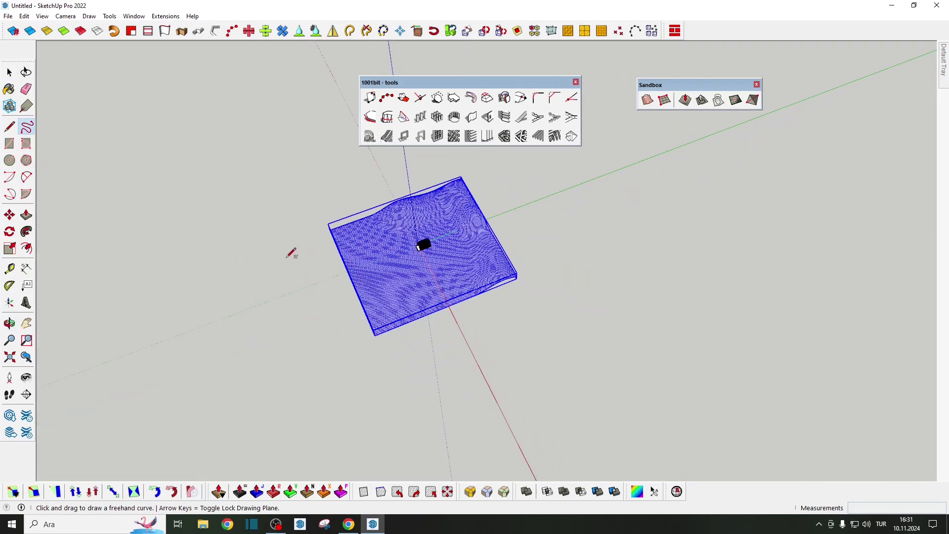
scroll(322, 243, "up", 2)
scroll(321, 245, "up", 2)
key("space")
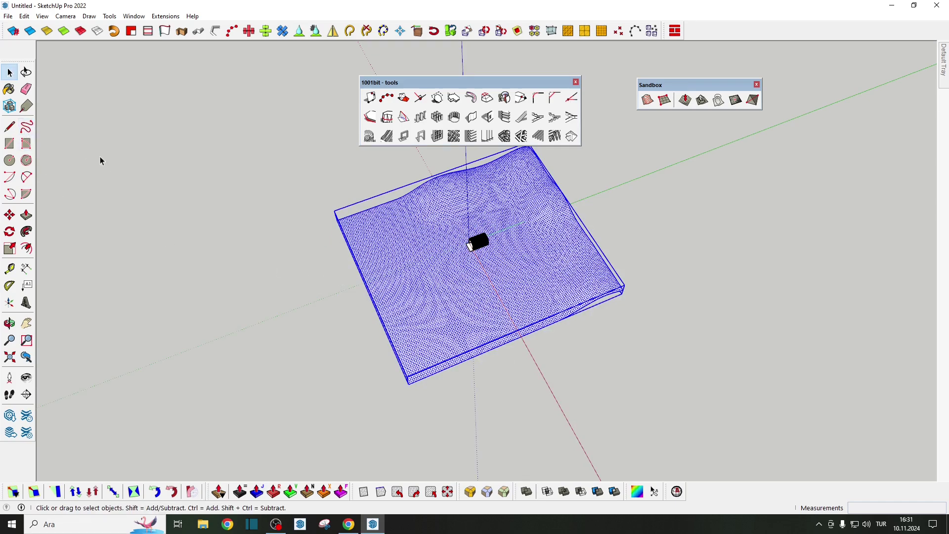
- Draw a freehand lake shoreline curve across the terrain
left_click(26, 126)
left_click_drag(306, 253, 402, 247)
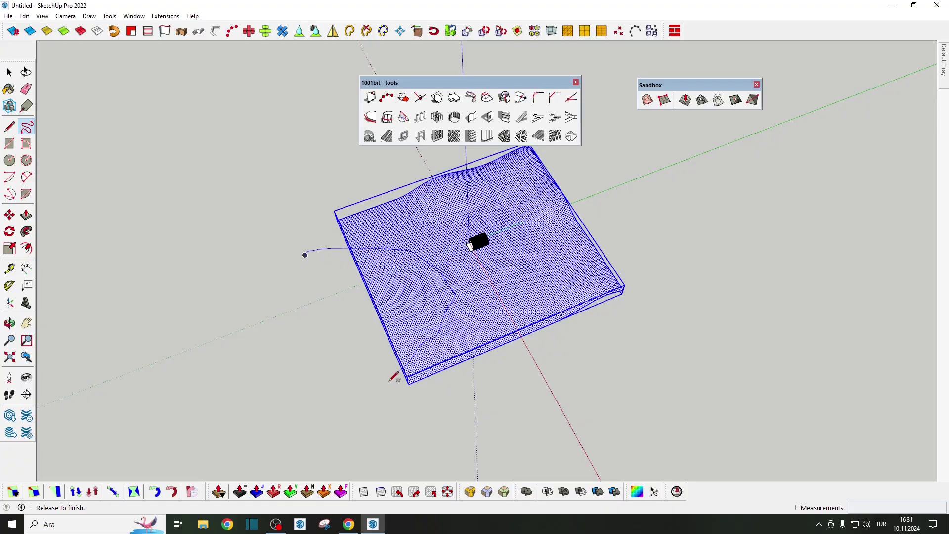
left_click_drag(394, 377, 392, 378)
middle_click_drag(393, 378, 430, 191)
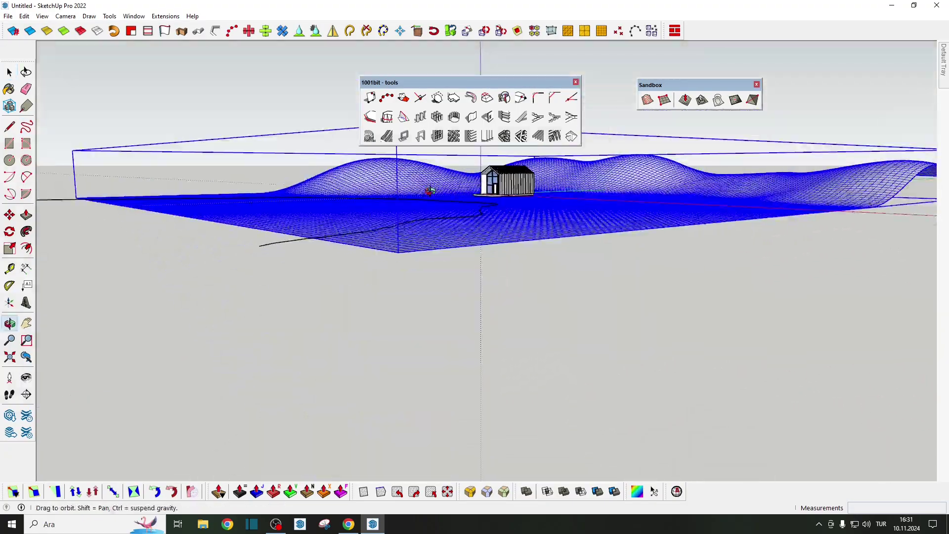
key("space")
left_click(328, 254)
middle_click_drag(328, 254, 244, 234)
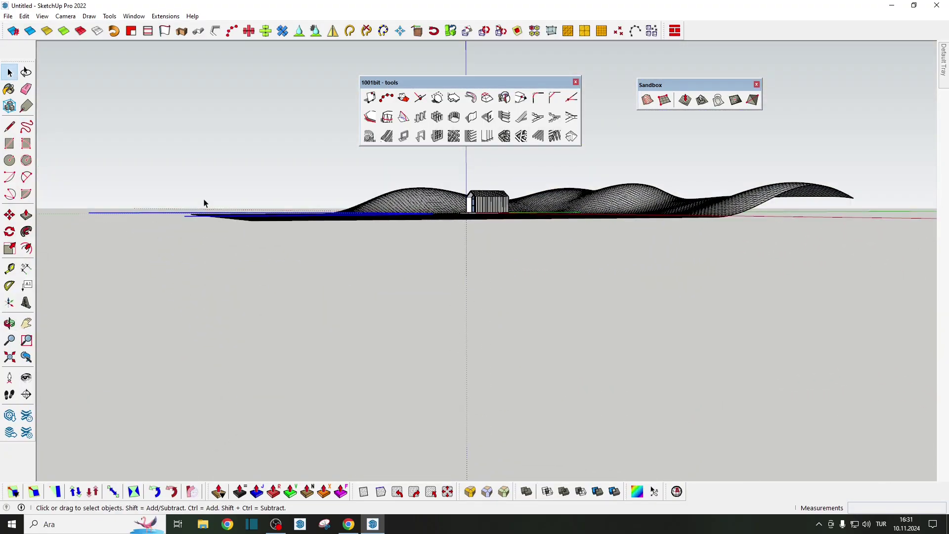
mouse_move(197, 176)
middle_mouse_down()
mouse_move(205, 148)
mouse_move(207, 206)
middle_mouse_up()
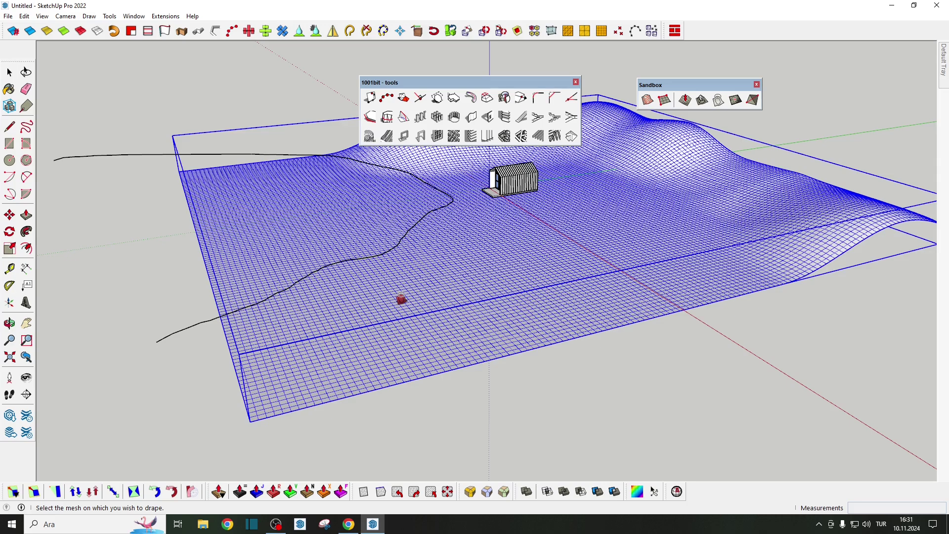
- Project the shoreline curve onto the terrain surface with Sandbox Drape
left_click(401, 299)
scroll(461, 267, "down", 3)
middle_click_drag(462, 267, 470, 270)
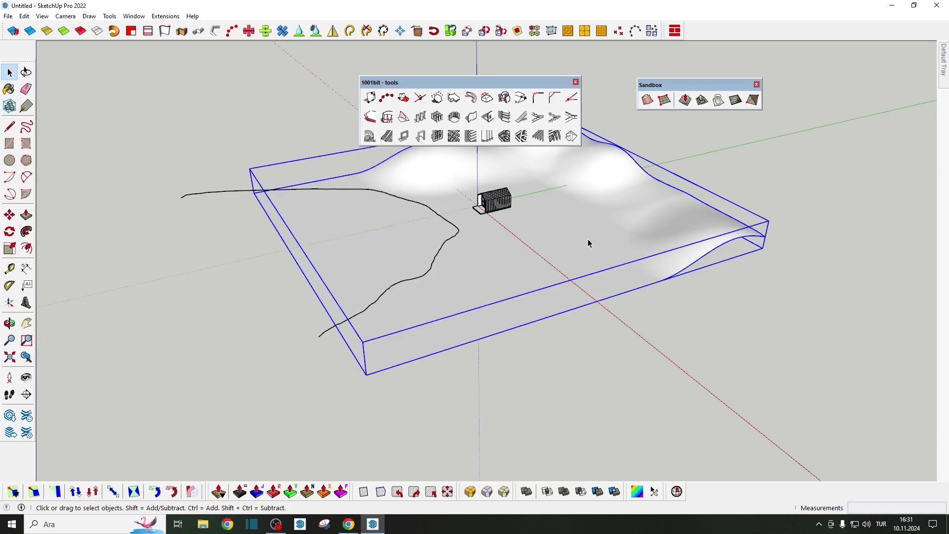
middle_click_drag(500, 235, 489, 205)
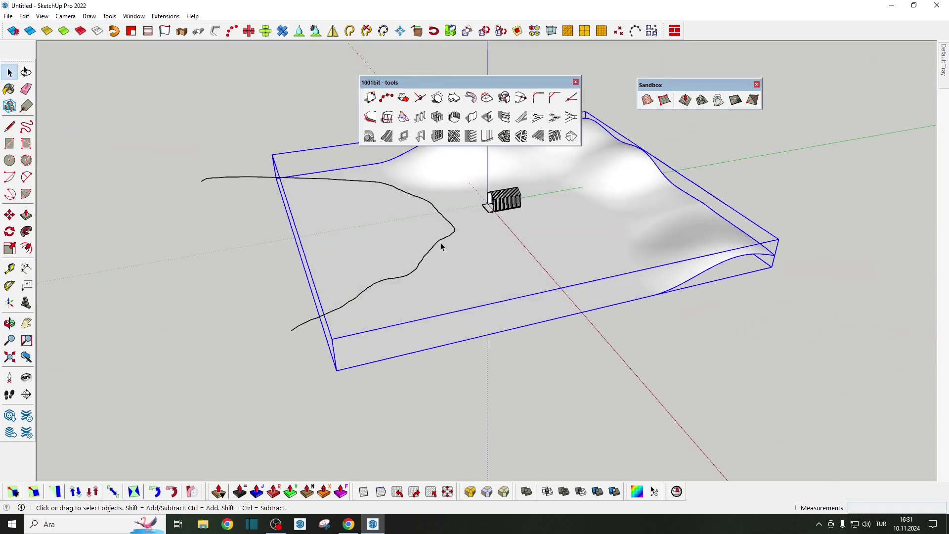
middle_click_drag(440, 243, 443, 241)
left_click(443, 241)
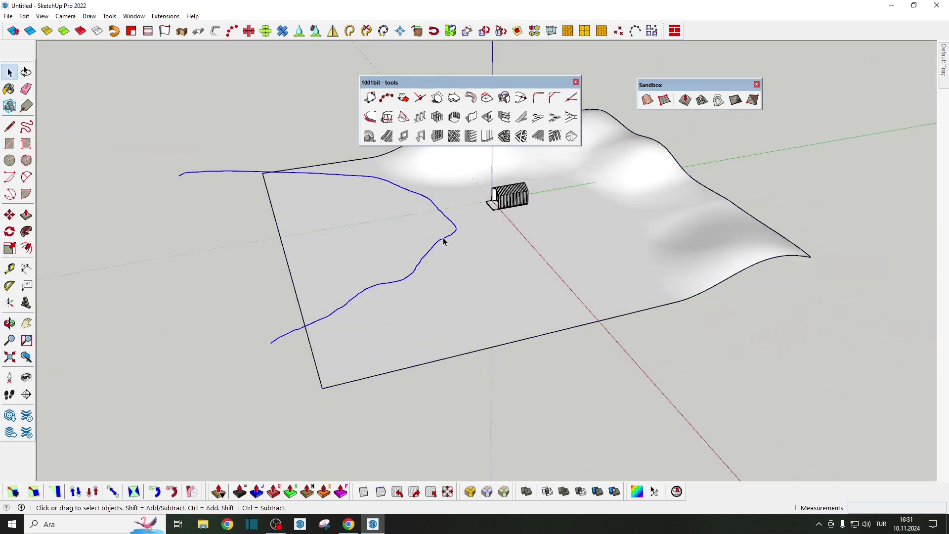
left_click(718, 103)
left_click(553, 260)
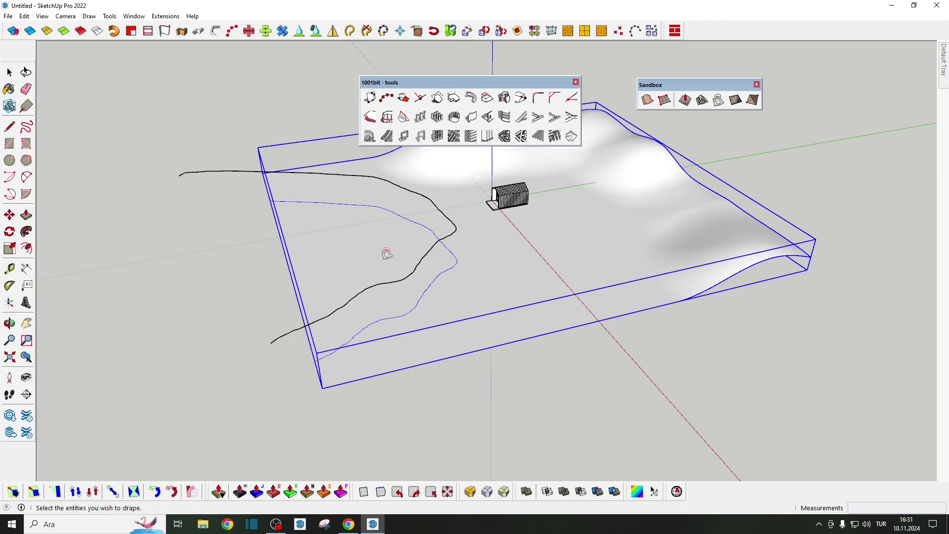
middle_click_drag(353, 259, 400, 250)
key("space")
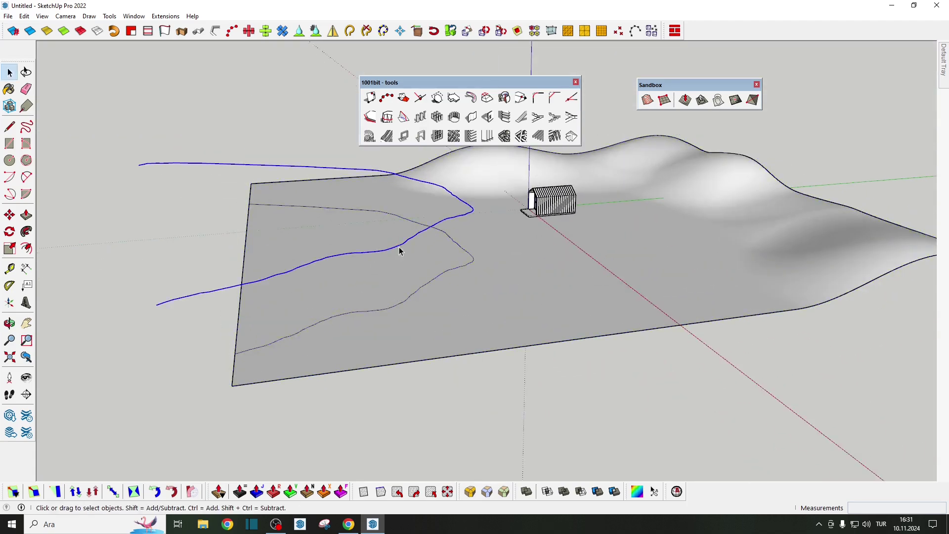
- Delete the floating original curve, then select the lake face inside the terrain group
key("Delete")
mouse_move(402, 251)
middle_mouse_down()
mouse_move(429, 303)
mouse_move(431, 269)
middle_mouse_up()
double_click(431, 268)
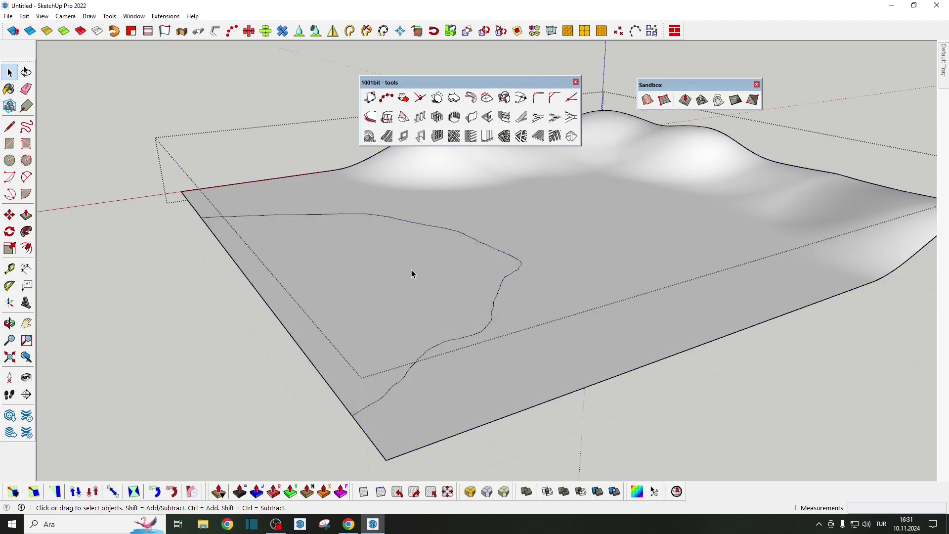
left_click(412, 269)
mouse_move(942, 59)
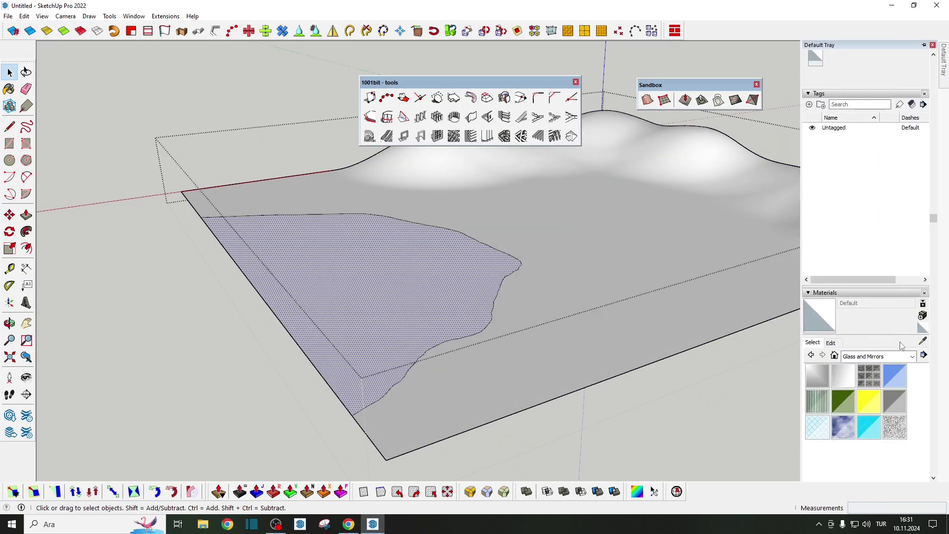
- Paint the lake face with the Water Pool material from the Water collection
left_click(889, 356)
left_click(865, 469)
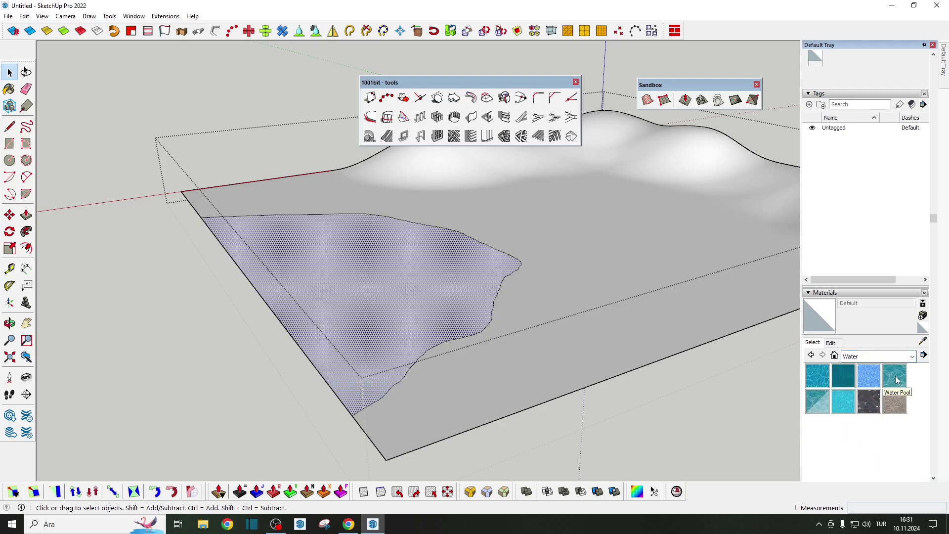
left_click(897, 379)
left_click(411, 321)
scroll(482, 268, "up", 3)
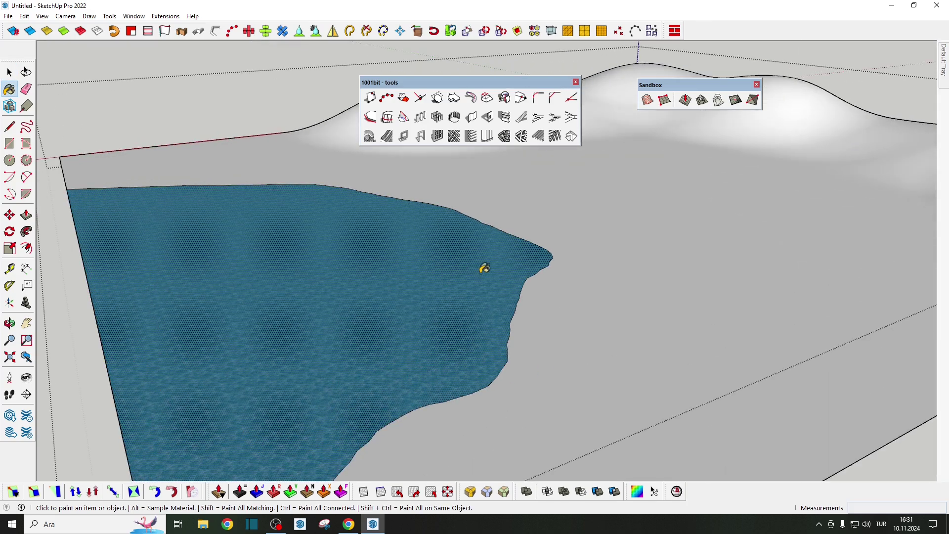
middle_click_drag(484, 268, 492, 248)
key("space")
- Paint the surrounding terrain with Grass Dark Green from Landscaping, Fencing and Vegetation
left_click(798, 208)
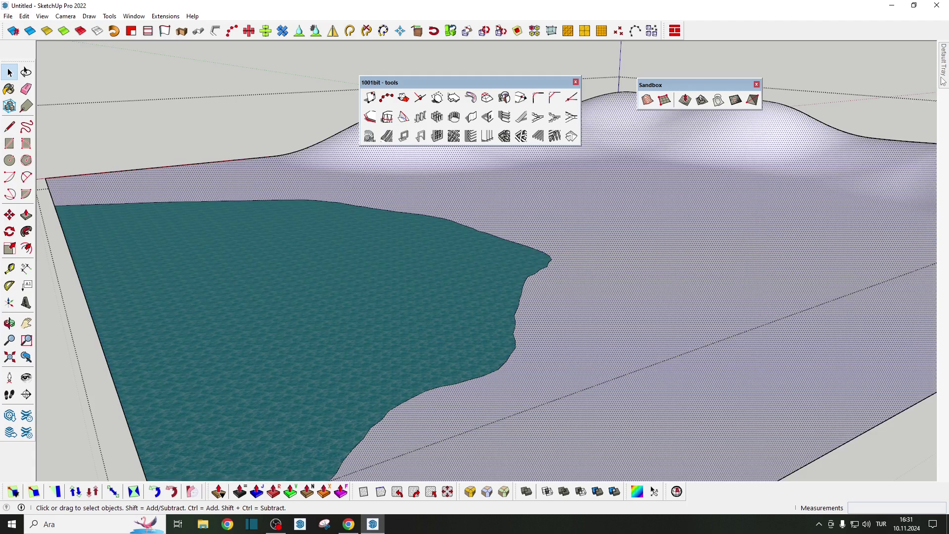
mouse_move(943, 64)
left_click(912, 356)
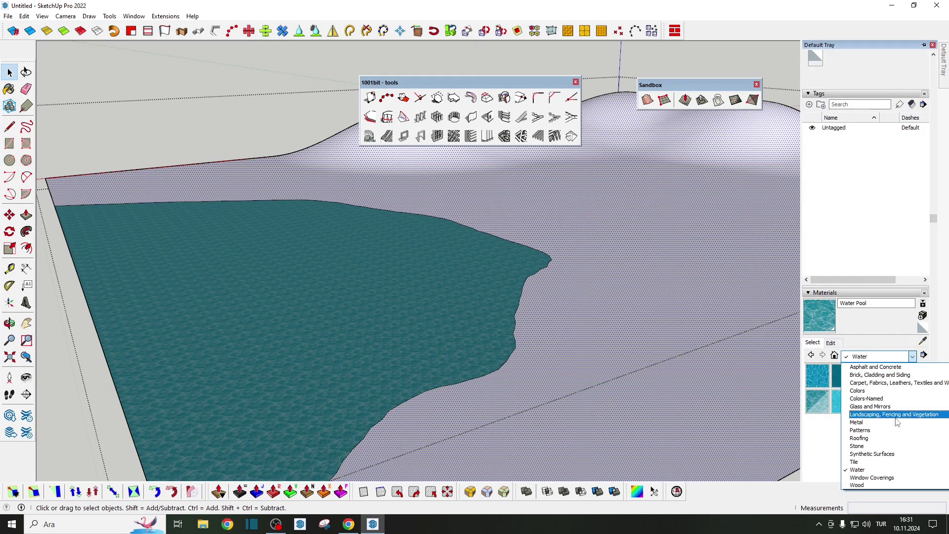
left_click(891, 415)
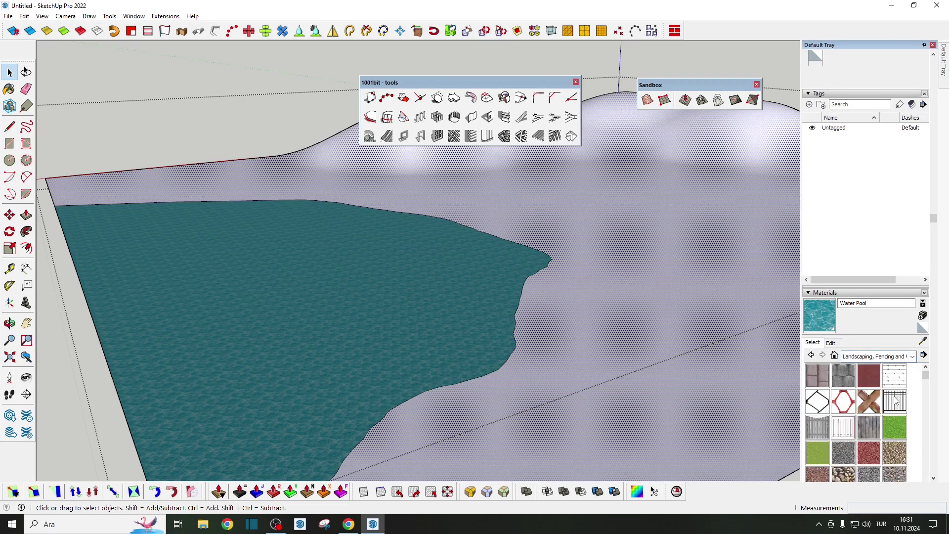
left_click(894, 426)
left_click(666, 380)
key("space")
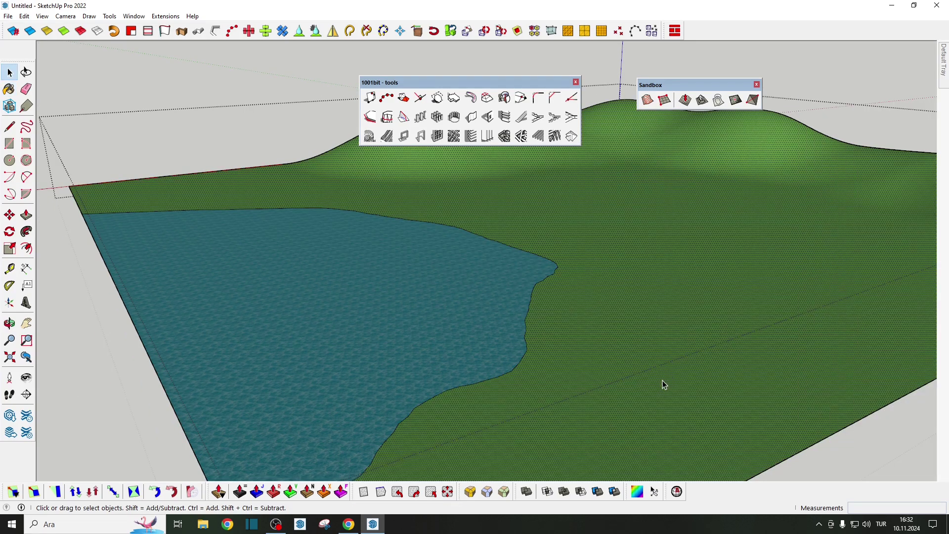
- Move the cabin about 860 cm so it stands beside the lake
mouse_move(607, 209)
middle_mouse_down()
mouse_move(582, 250)
mouse_move(622, 247)
mouse_move(468, 173)
middle_mouse_up()
scroll(593, 249, "up", 2)
scroll(644, 247, "up", 1)
left_click_drag(468, 173, 678, 288)
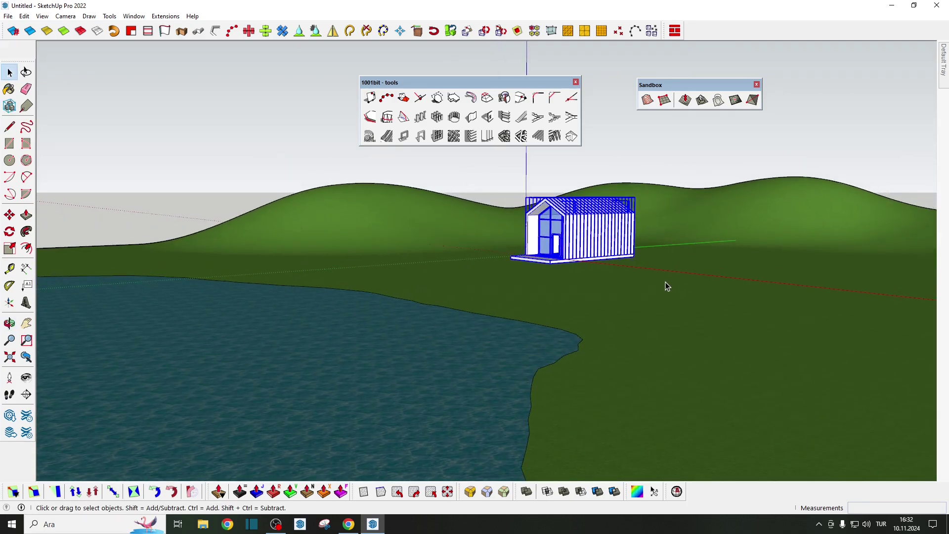
key("m")
left_click(619, 281)
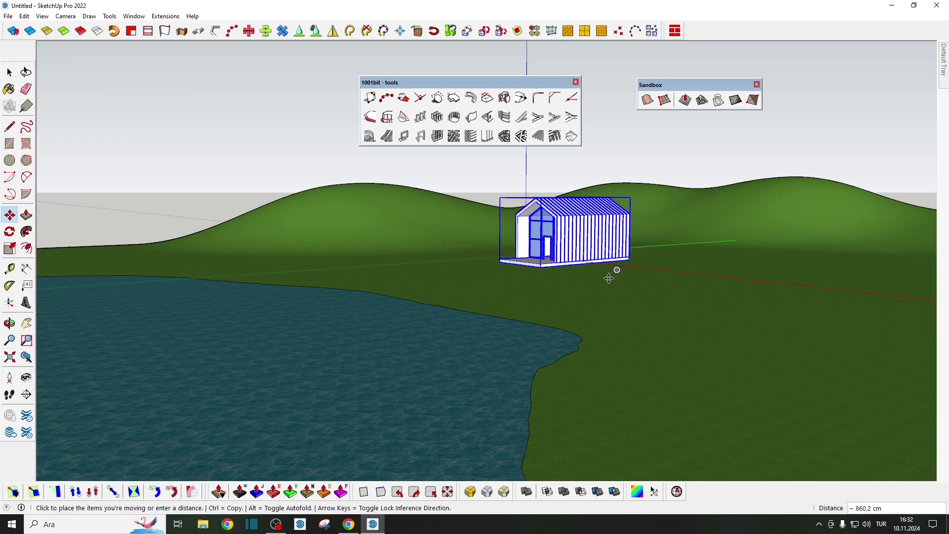
left_click(589, 299)
key("space")
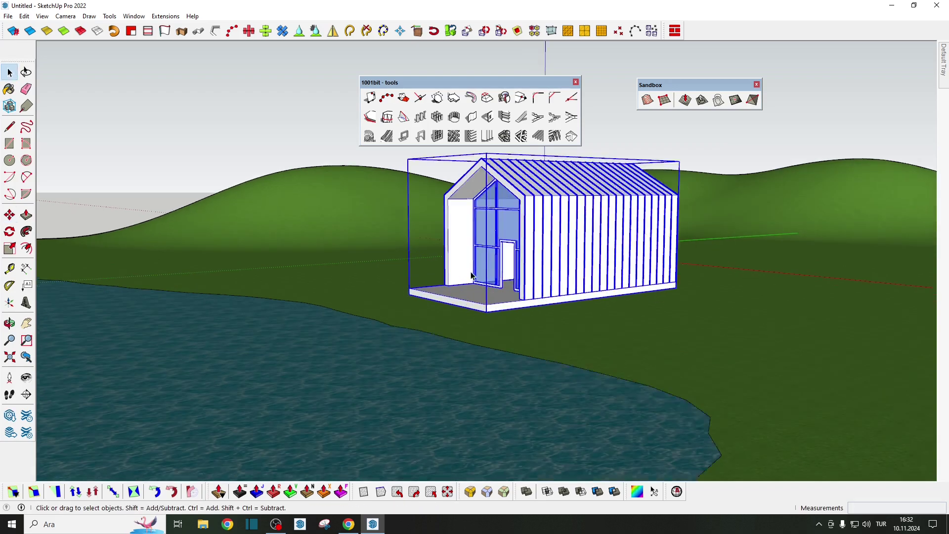
scroll(470, 266, "up", 3)
mouse_move(470, 265)
middle_mouse_down()
mouse_move(472, 249)
mouse_move(465, 254)
middle_mouse_up()
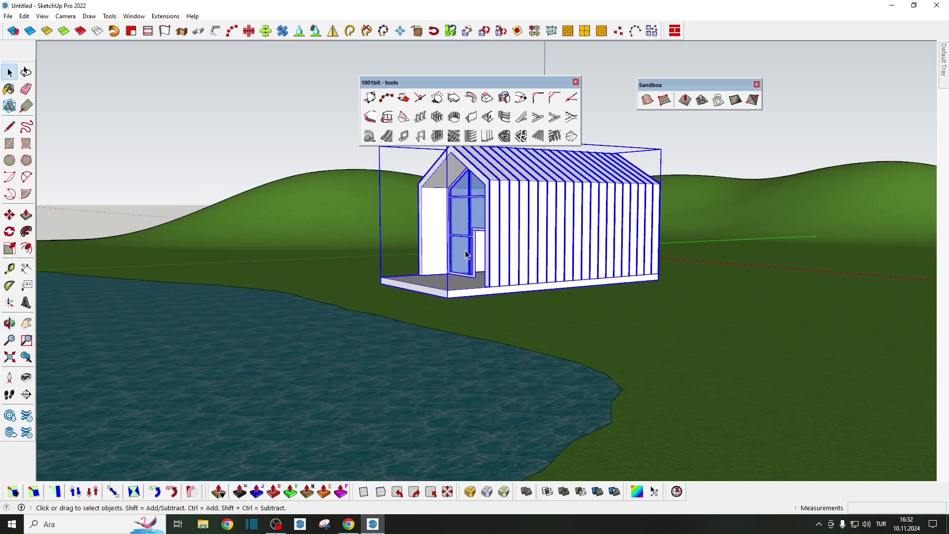
left_click(747, 147)
left_click(134, 16)
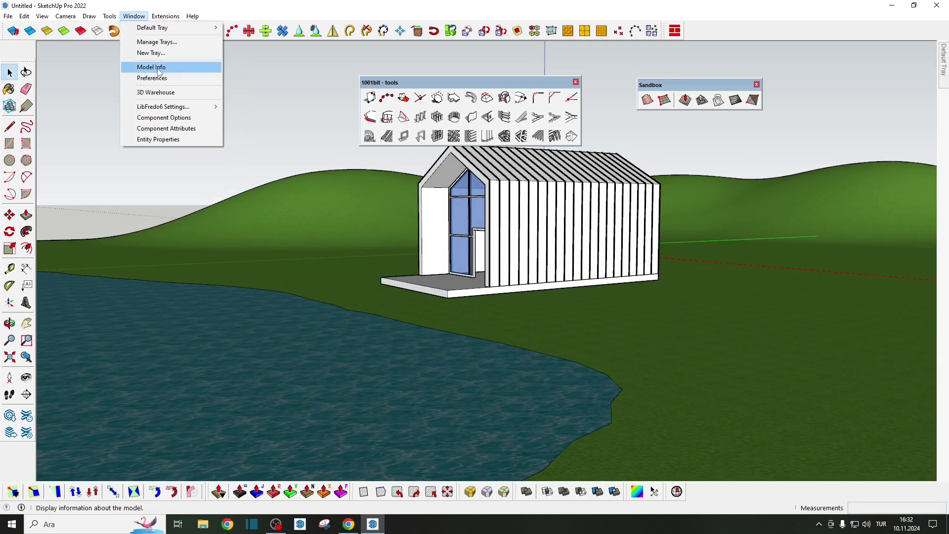
mouse_move(152, 28)
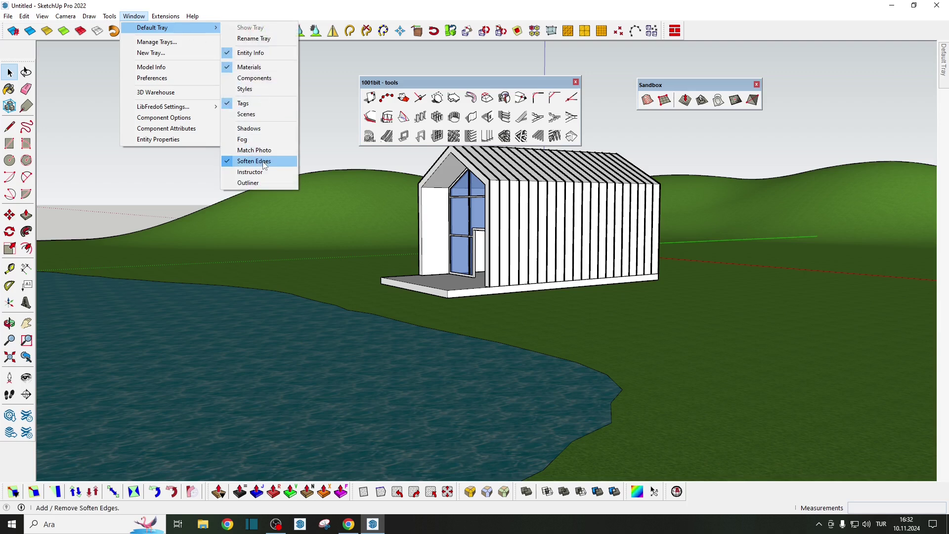
- Pick the evergreen tree component and place the first pine trees around the scene
left_click(254, 78)
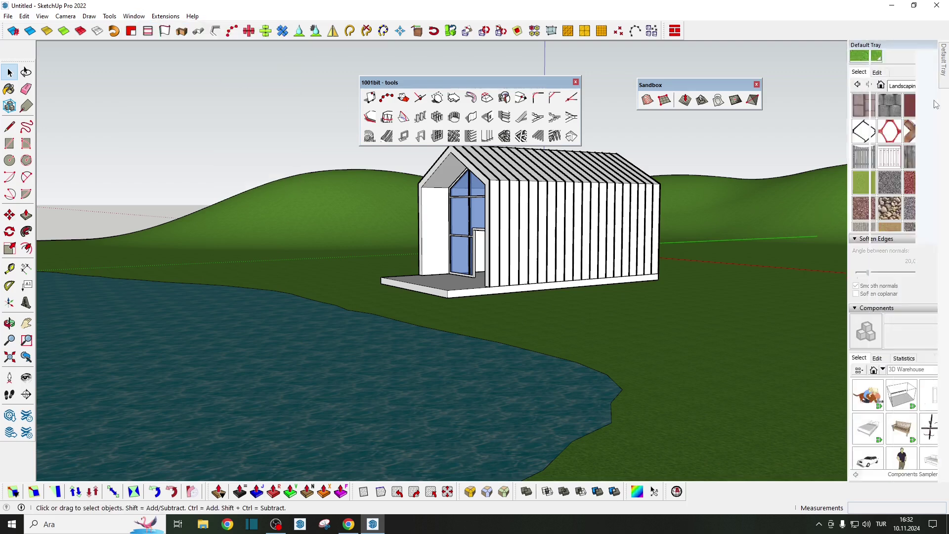
scroll(860, 418, "down", 2)
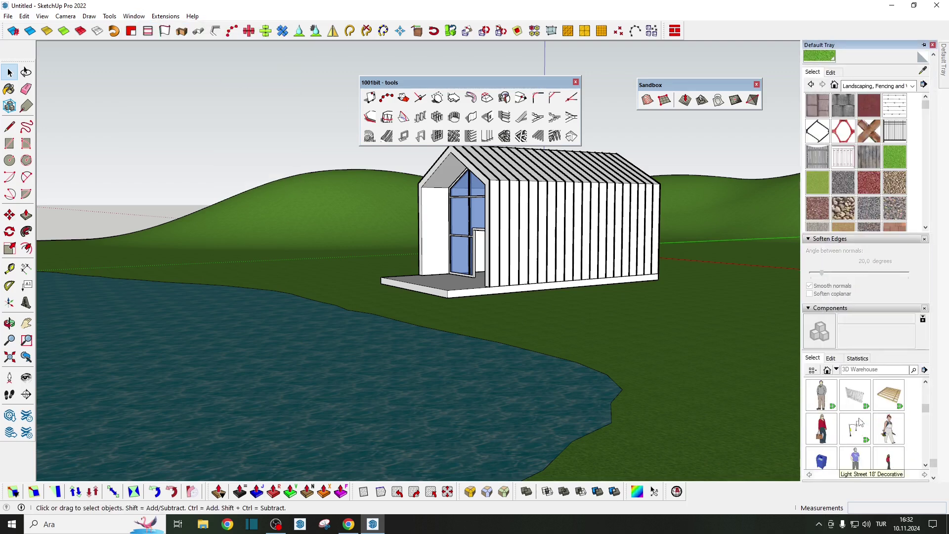
scroll(861, 419, "down", 2)
scroll(861, 421, "down", 1)
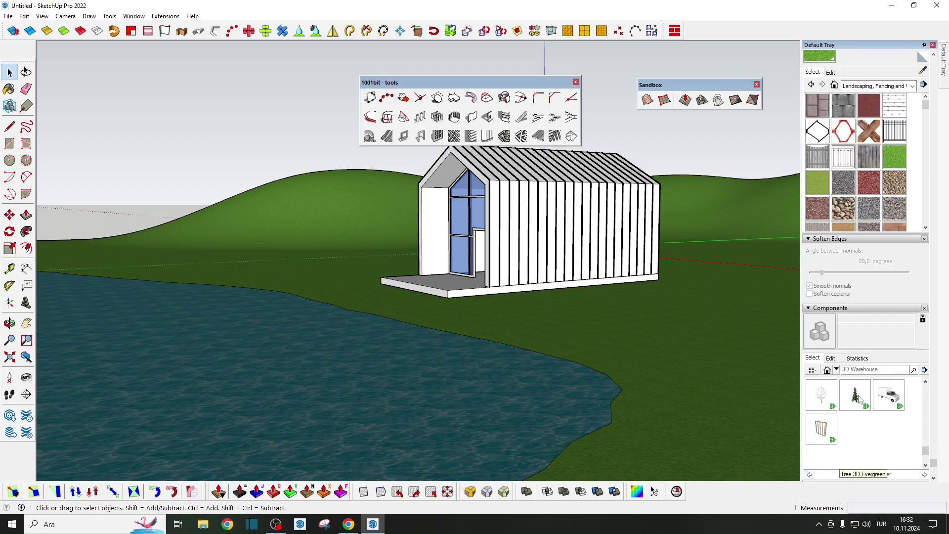
left_click(855, 395)
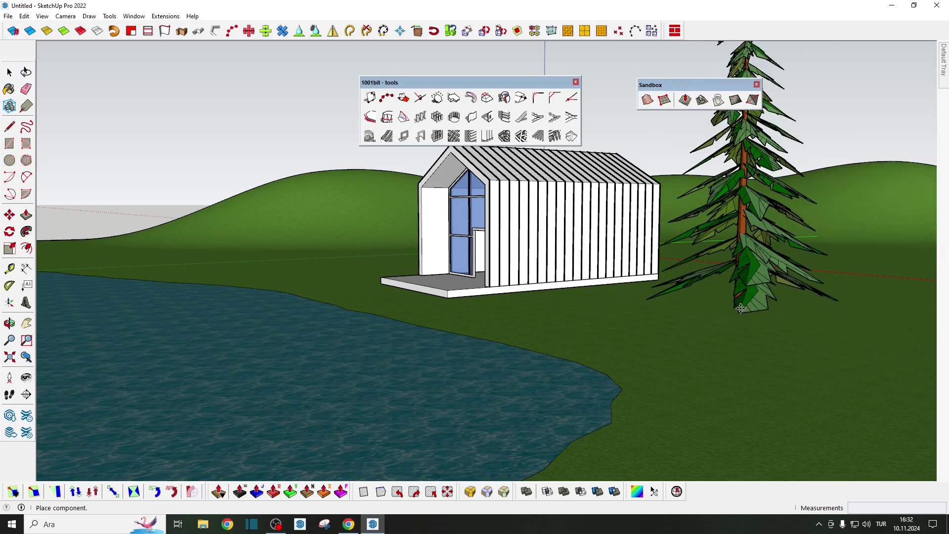
left_click(870, 346)
left_click(736, 262)
- Add more pine tree copies along the hills, the last one behind the cabin
left_click(66, 257)
left_click(145, 257)
left_click(250, 259)
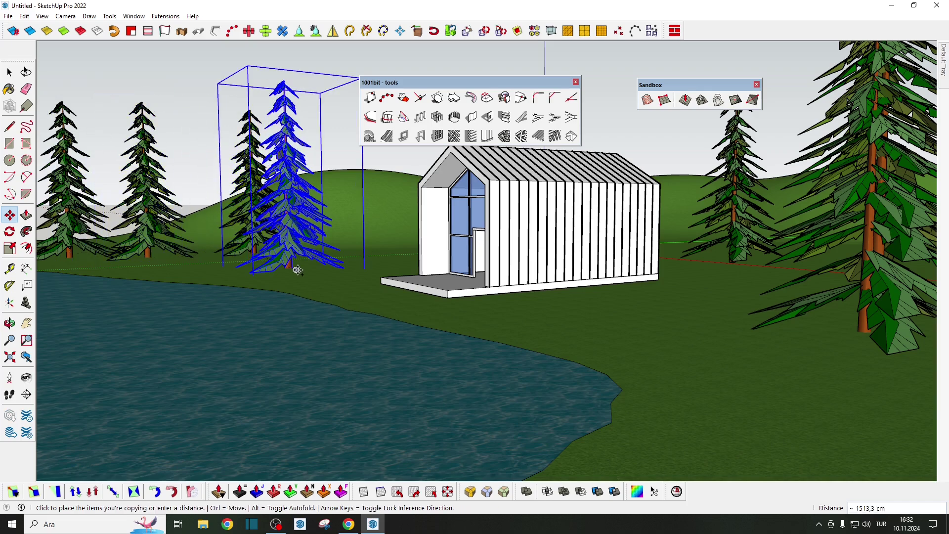
left_click(345, 264)
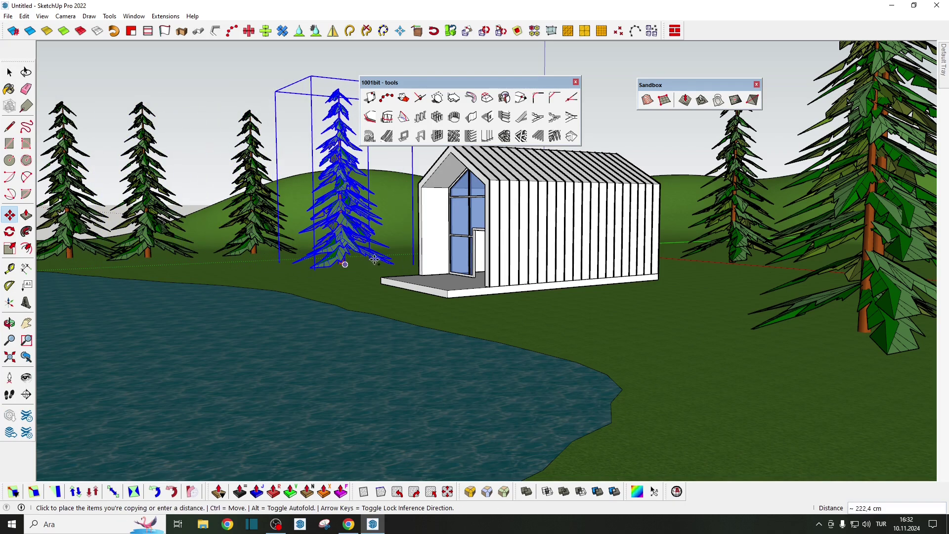
left_click(400, 255)
key("space")
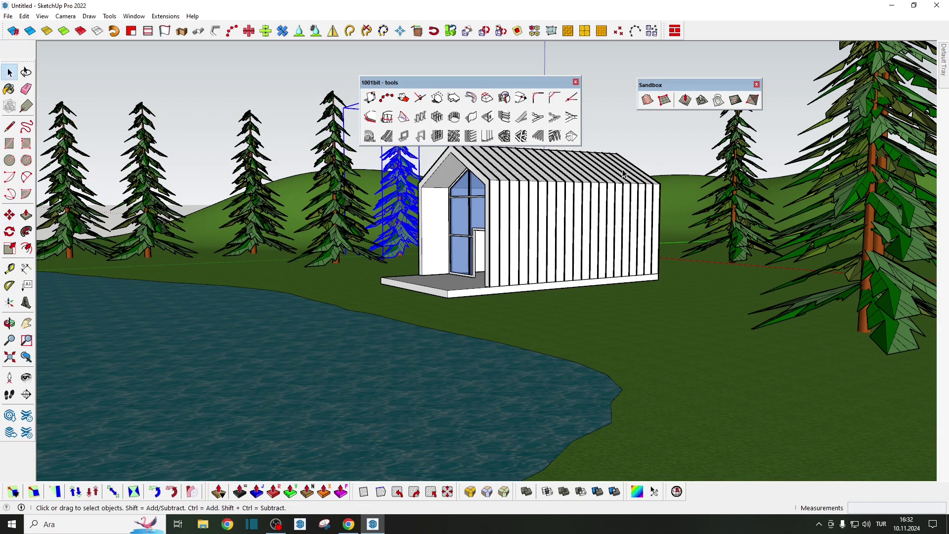
- Close the 1001bit toolbar, orbit to a frontal view and select the cabin group
left_click(576, 81)
middle_click_drag(544, 149, 552, 208)
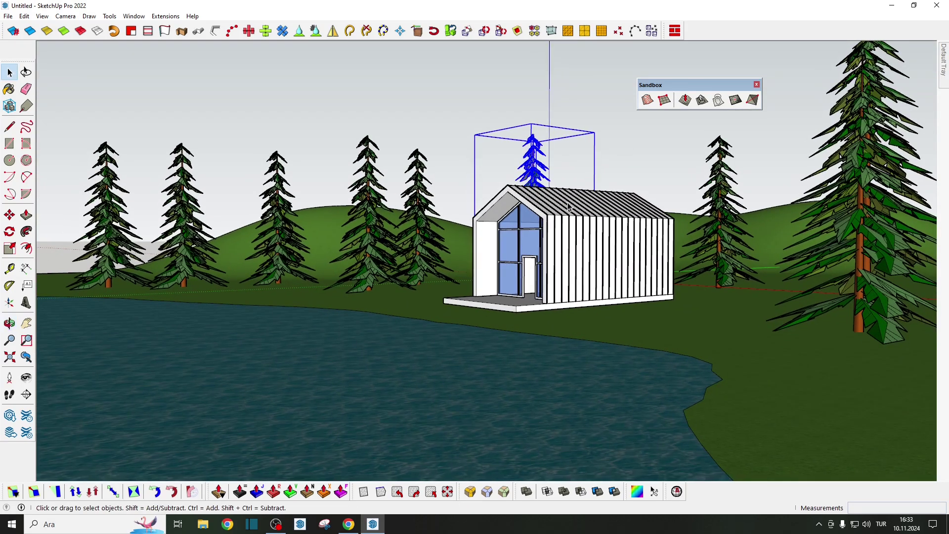
left_click(608, 175)
left_click(593, 230)
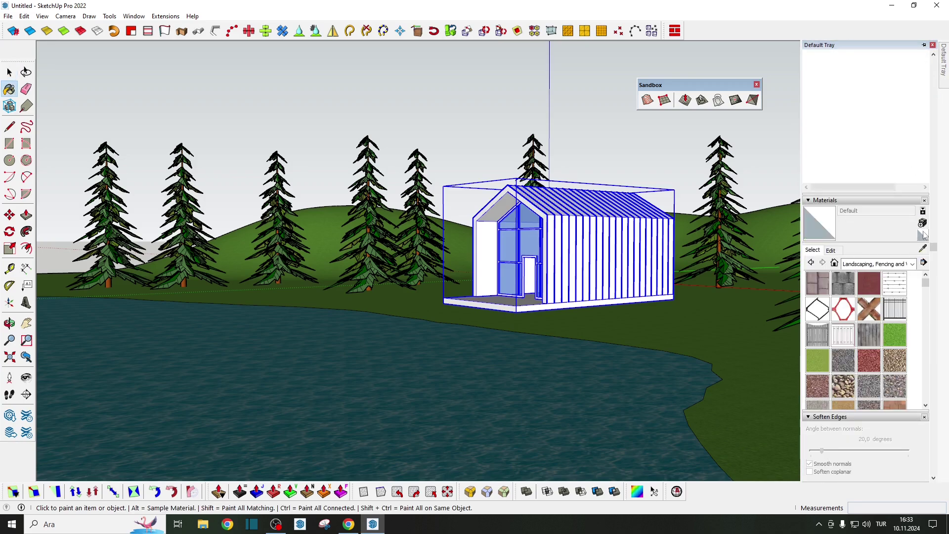
- Create a dark grey material (L 28) and paint the cabin with it
left_click(922, 223)
left_click(394, 250)
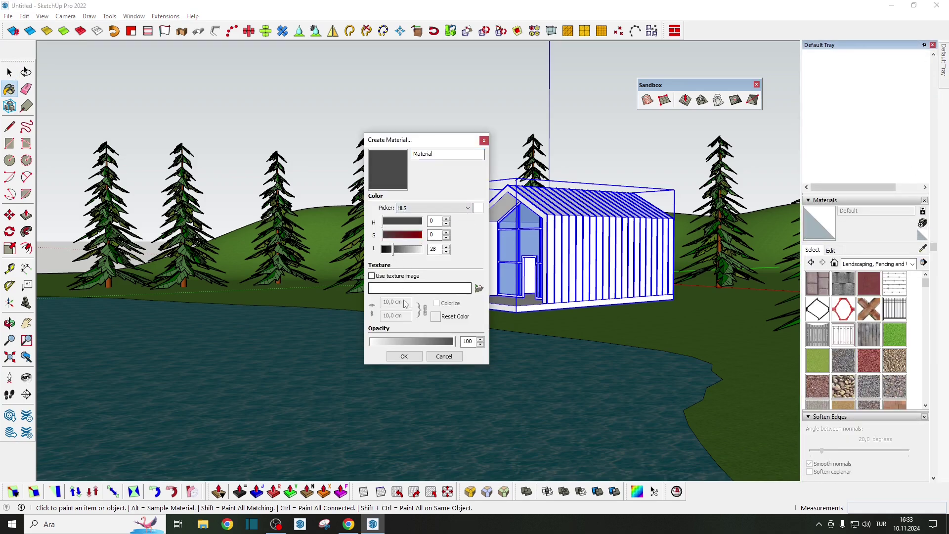
left_click(404, 356)
left_click(579, 226)
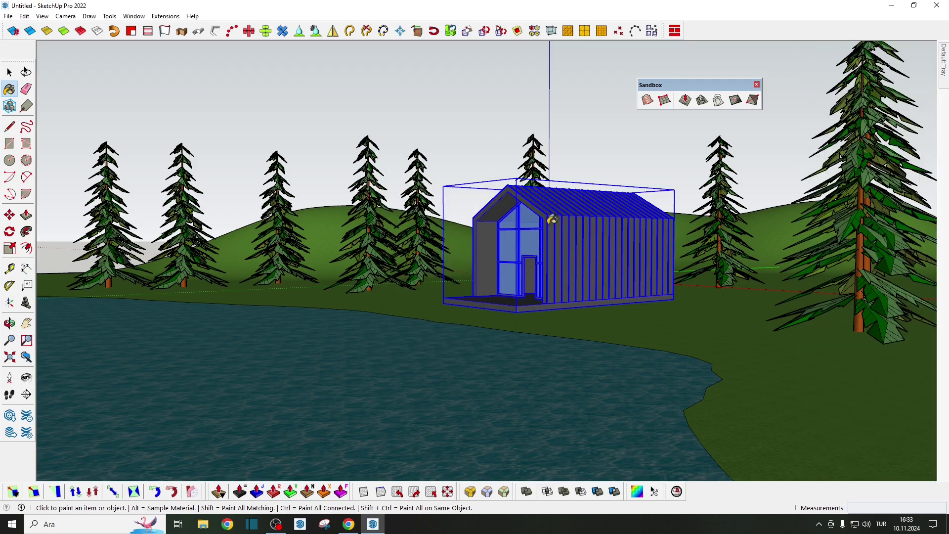
key("space")
scroll(532, 247, "up", 3)
scroll(532, 247, "up", 3)
scroll(515, 304, "up", 3)
- Inside the cabin group, paint the floor slab with Wood Floor Dark
double_click(501, 450)
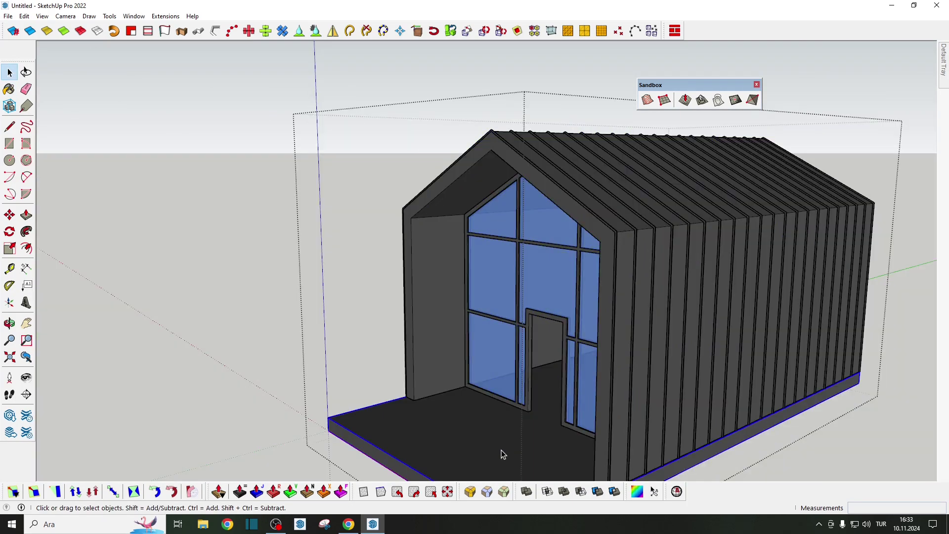
scroll(513, 441, "up", 2)
middle_click_drag(514, 441, 509, 365, "shift")
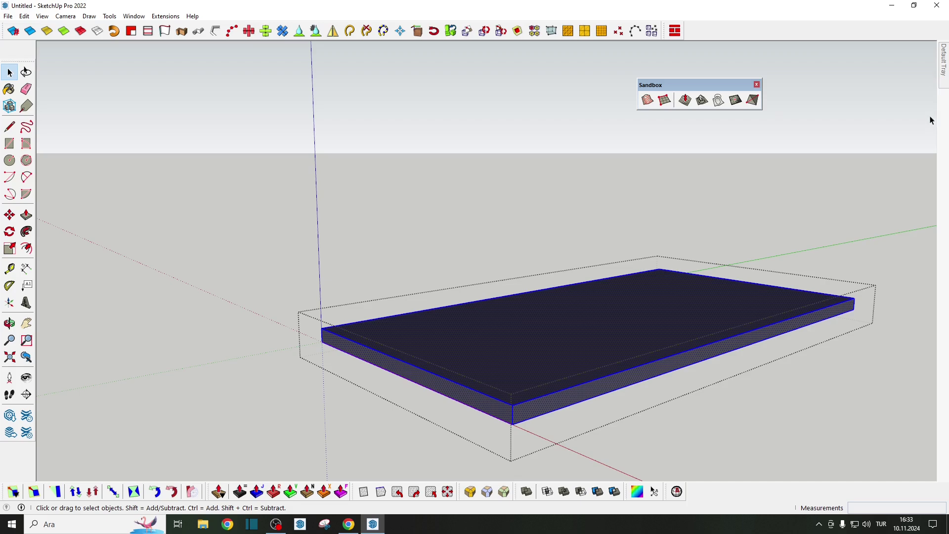
mouse_move(942, 60)
left_click(912, 263)
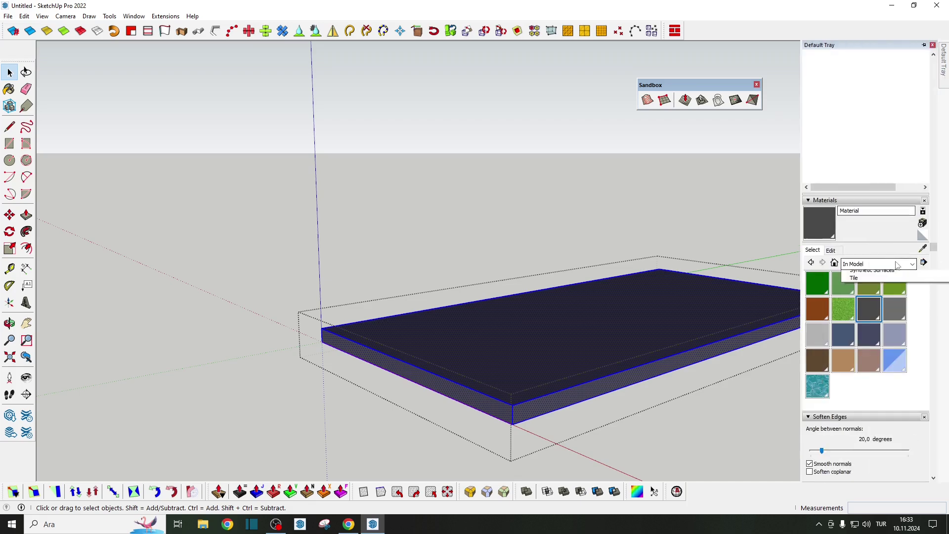
scroll(865, 376, "down", 1)
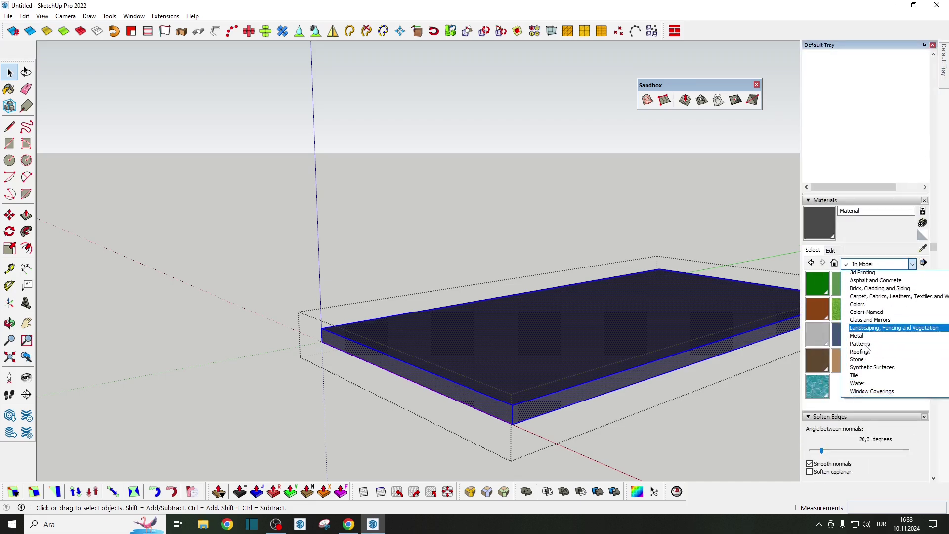
scroll(865, 381, "down", 1)
left_click(870, 393)
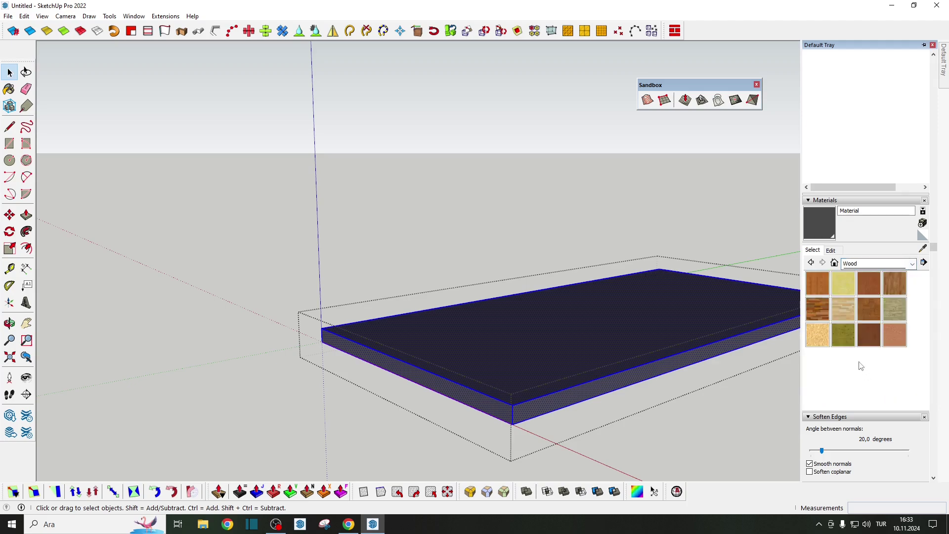
left_click(814, 309)
left_click(548, 366)
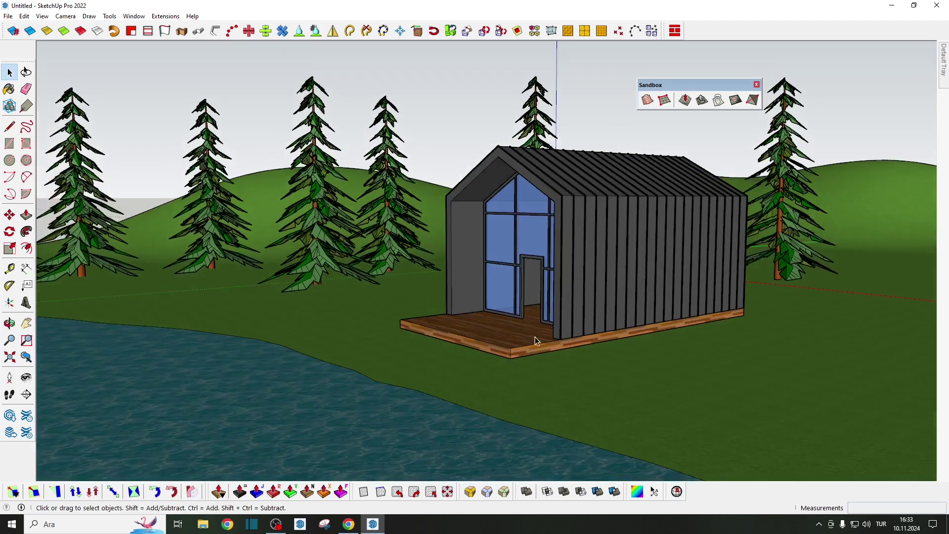
middle_click_drag(535, 337, 525, 311)
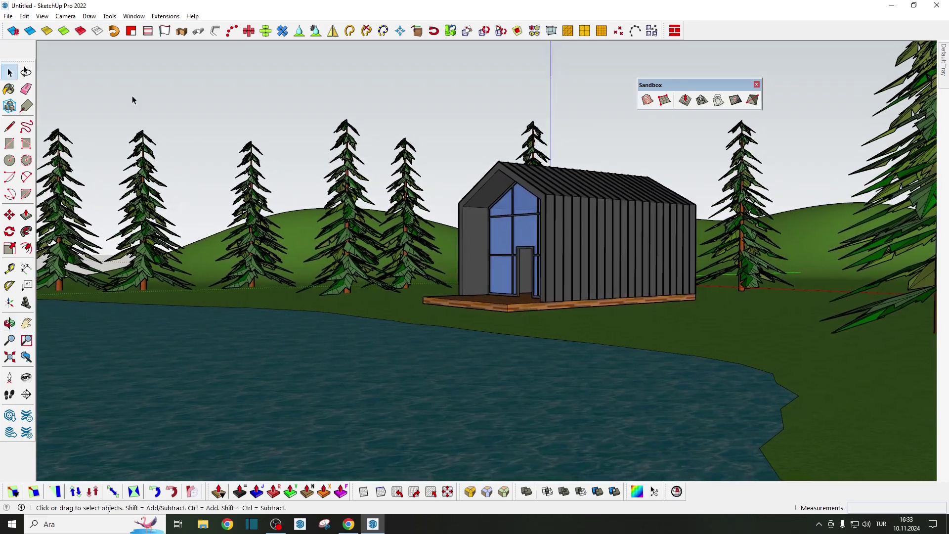
- Add the lakeside view as Scene 1 and export it as the JPEG 'dağ evi'
left_click(43, 16)
mouse_move(64, 193)
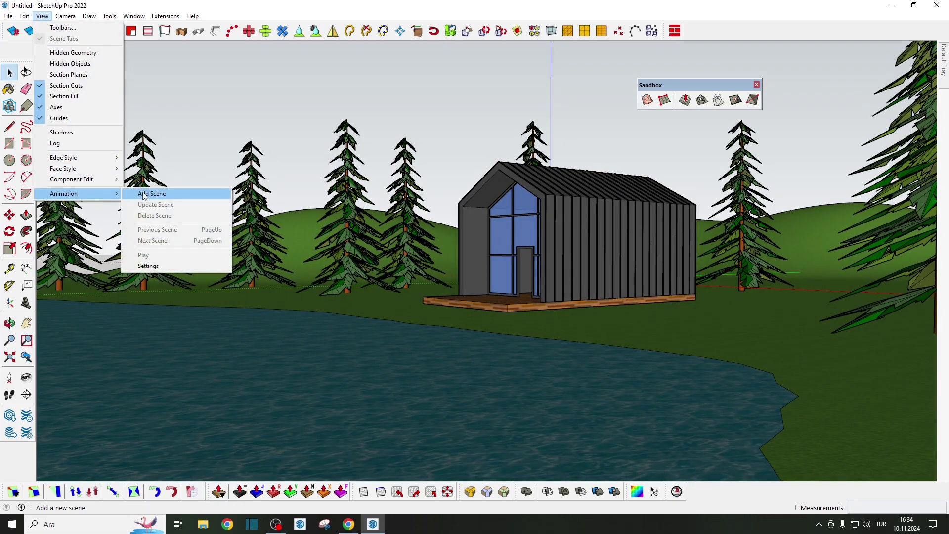
left_click(143, 193)
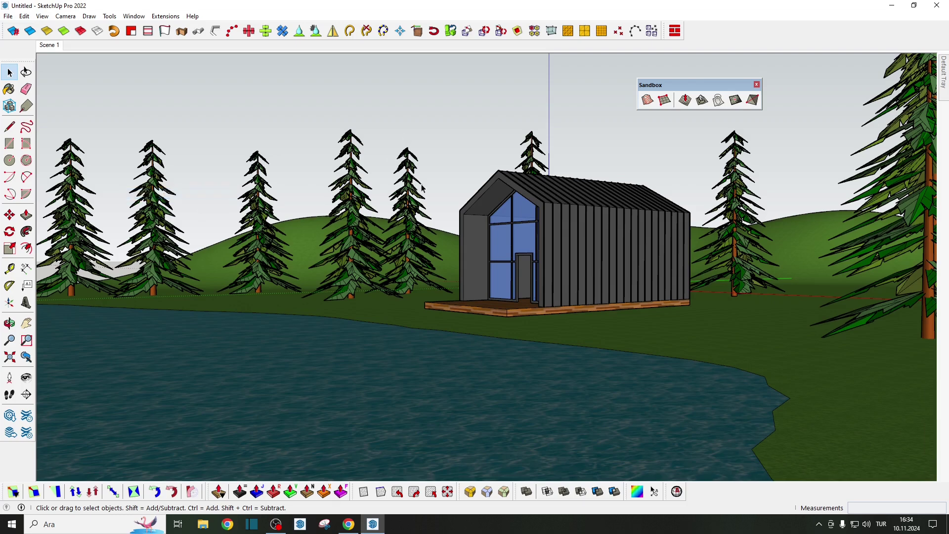
left_click(8, 16)
mouse_move(26, 194)
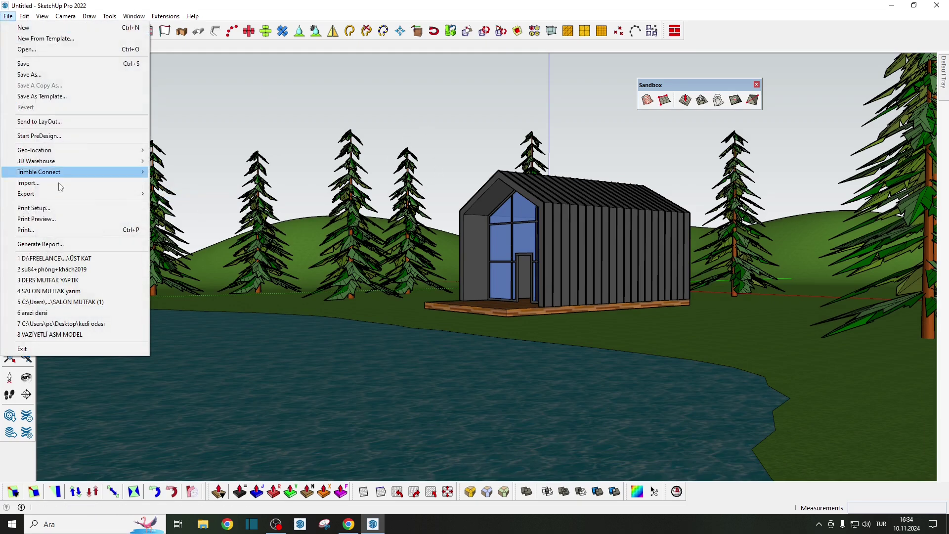
left_click(181, 204)
type("dağ evi")
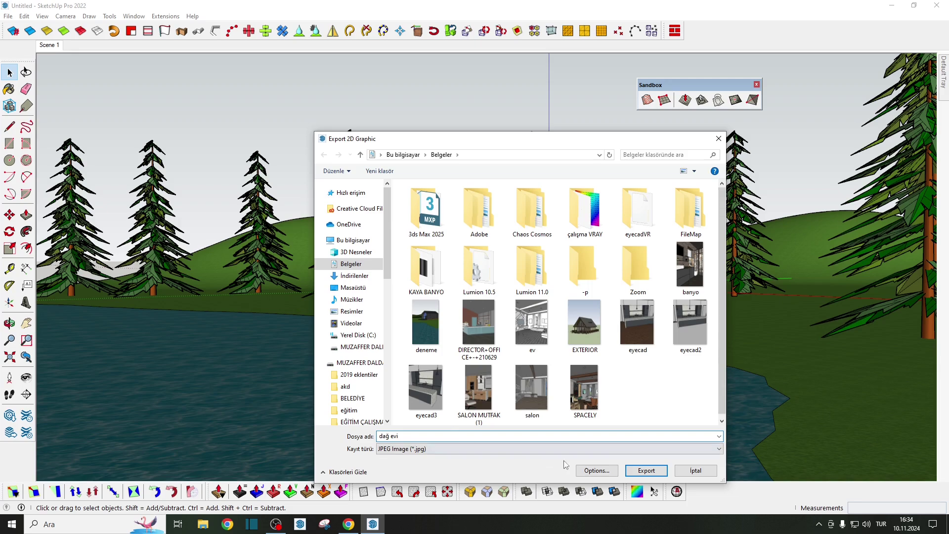
left_click(646, 470)
- Switch to PromeAI in the browser and open the Sketch Rendering tool from the home page
left_click(348, 524)
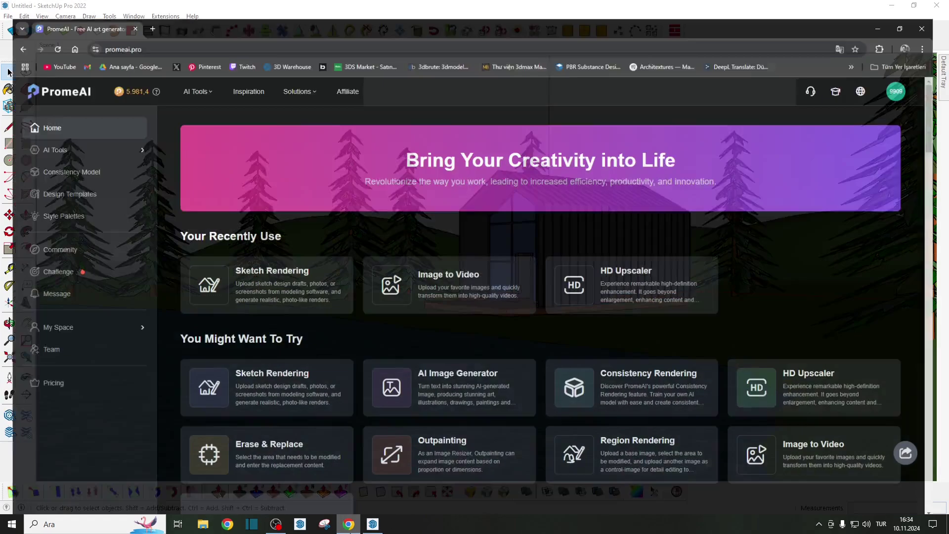
left_click(143, 31)
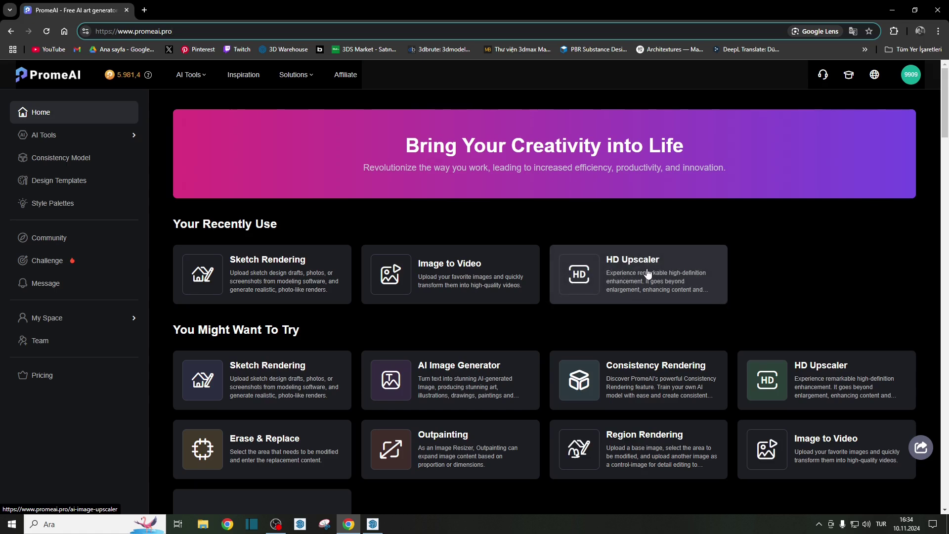
scroll(638, 274, "down", 2)
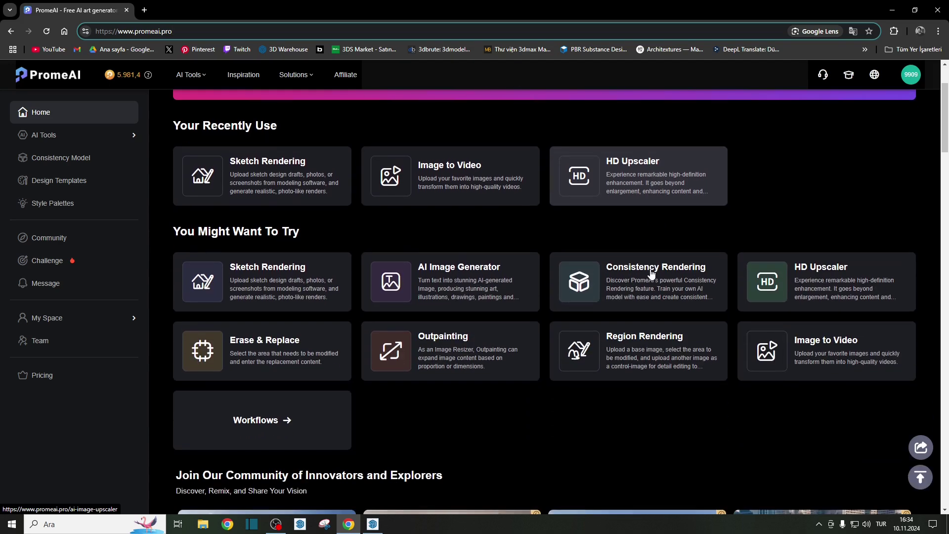
left_click(276, 175)
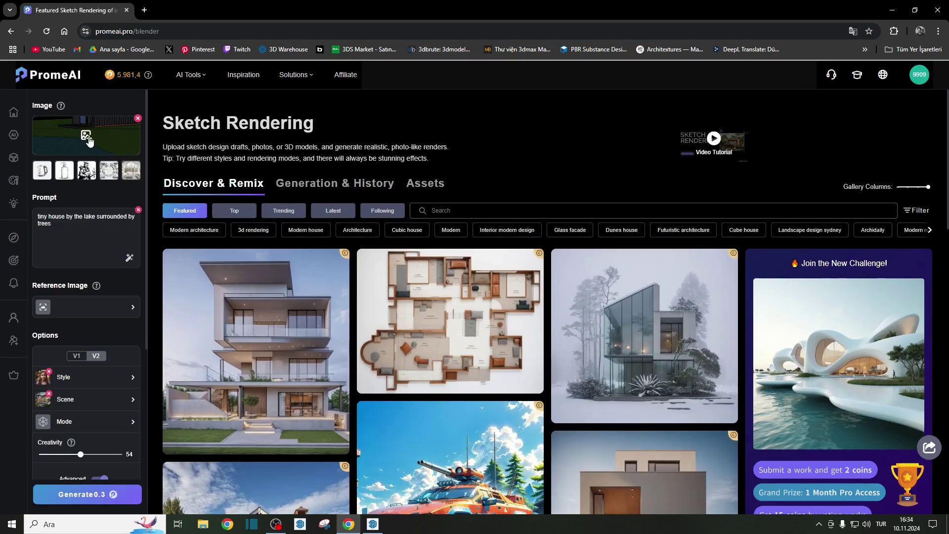
- Replace the source image with the exported dağ evi image from the Belgeler folder
left_click(87, 138)
left_click(138, 118)
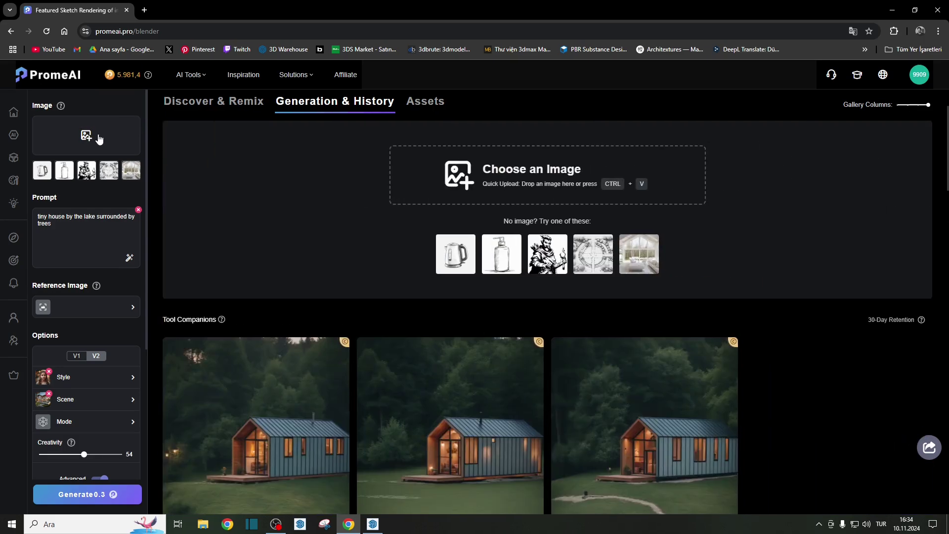
left_click(99, 138)
left_click(286, 196)
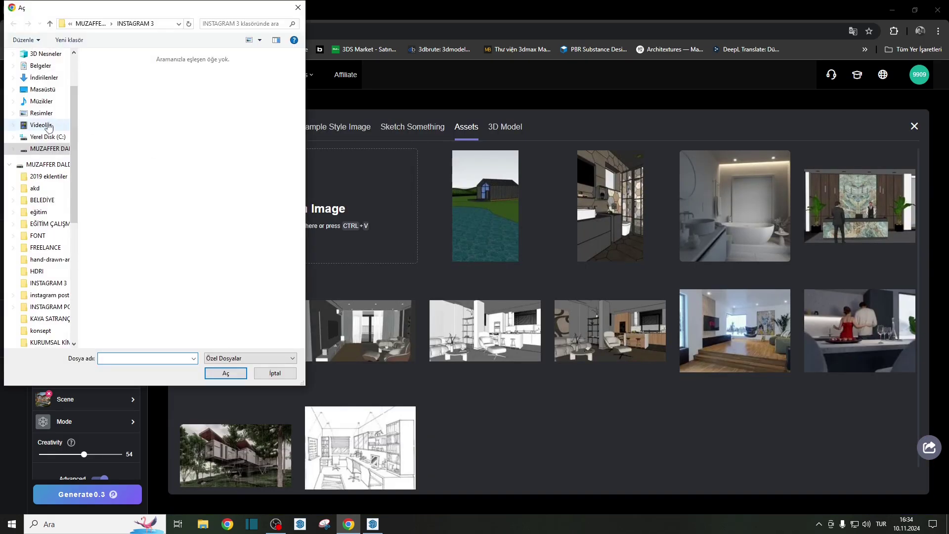
scroll(45, 116, "up", 2)
left_click(42, 113)
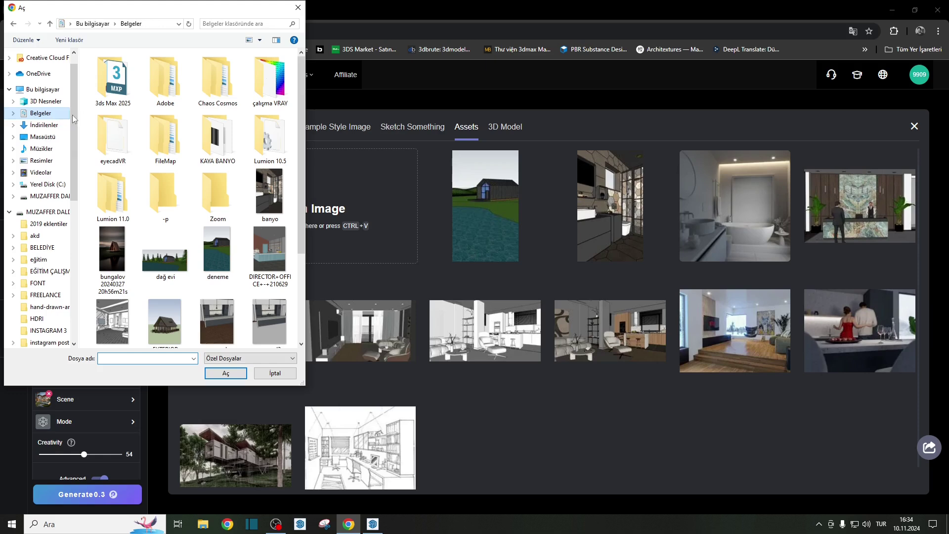
double_click(165, 262)
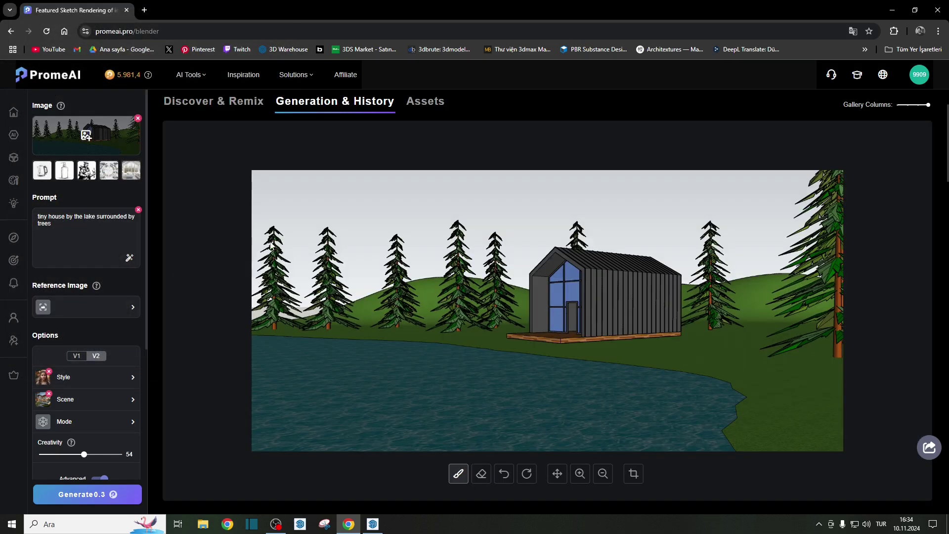
- Select the prompt 'tiny house by the lake surrounded by trees' and bring up the Photography styles
scroll(460, 242, "down", 1)
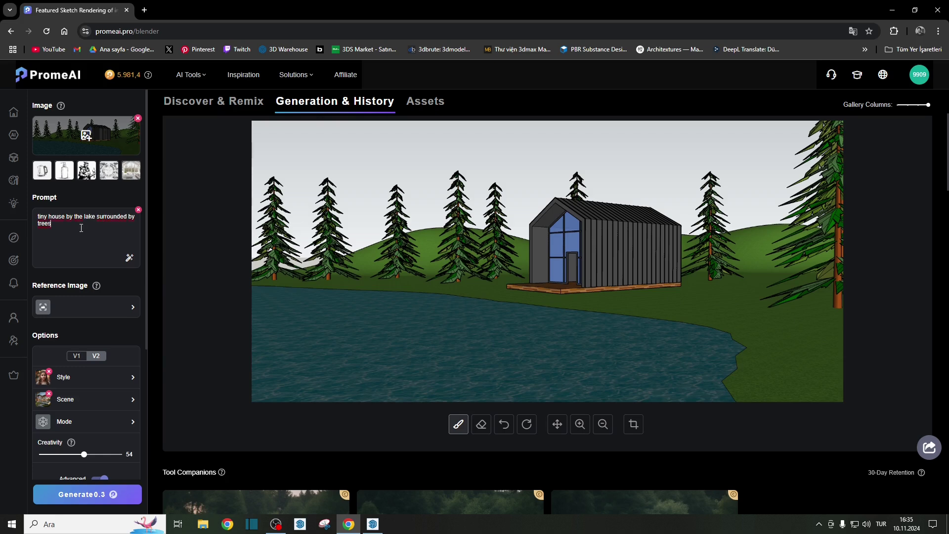
triple_click(42, 224)
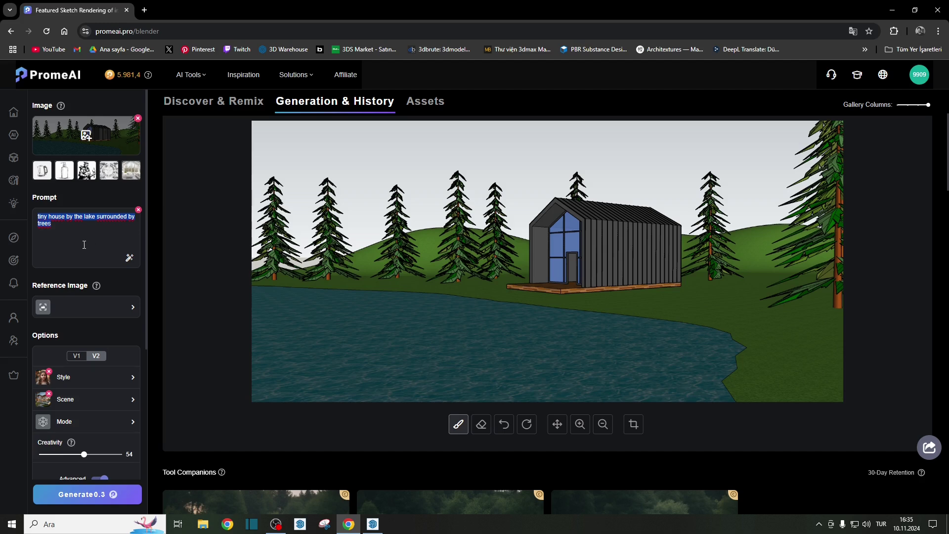
scroll(74, 242, "down", 2)
scroll(59, 232, "up", 1)
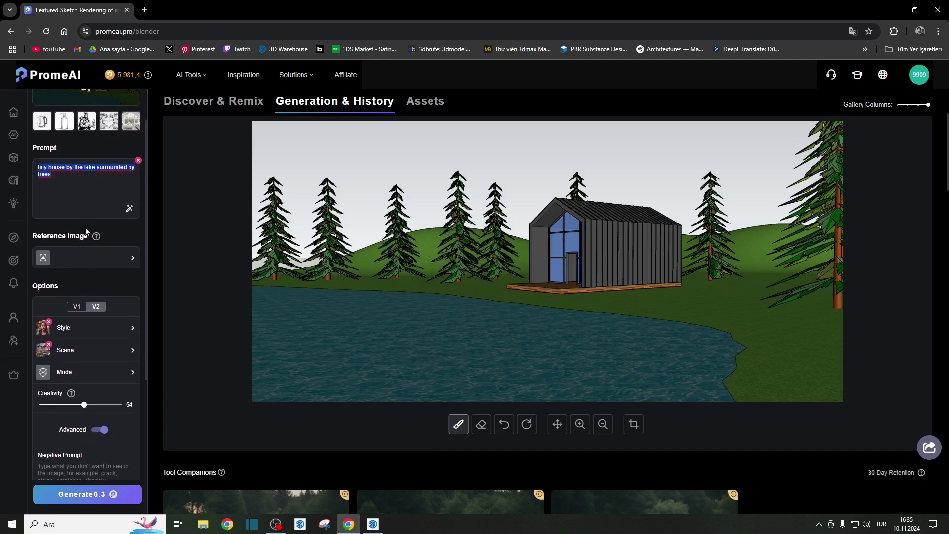
scroll(55, 227, "up", 1)
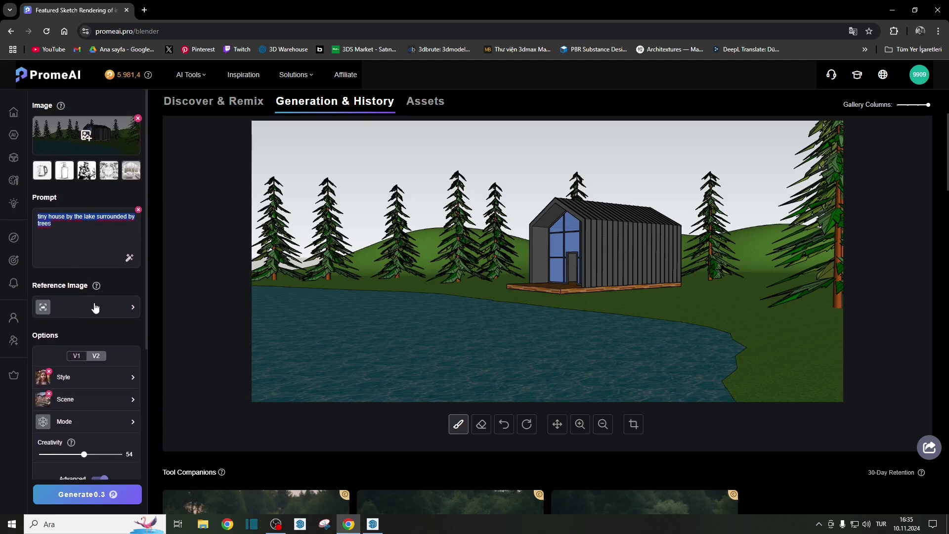
scroll(95, 319, "down", 1)
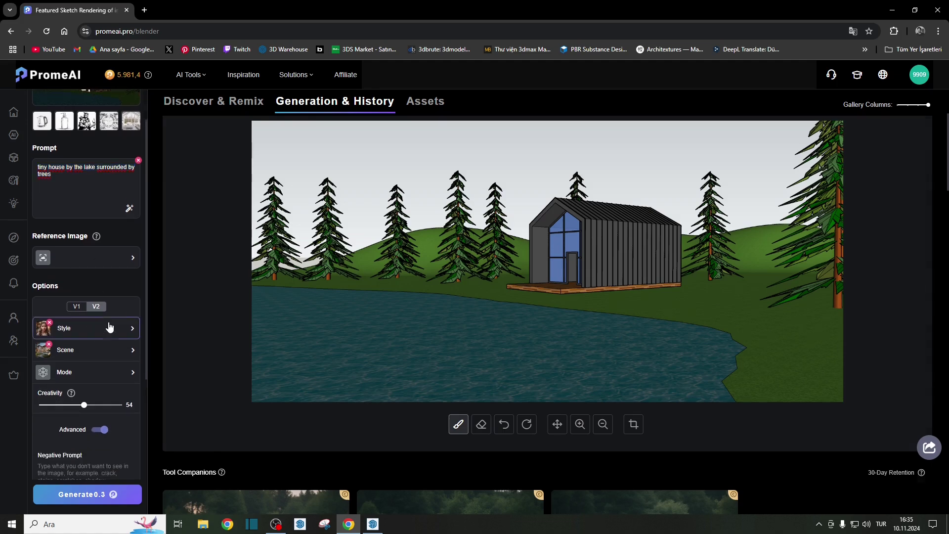
left_click(99, 327)
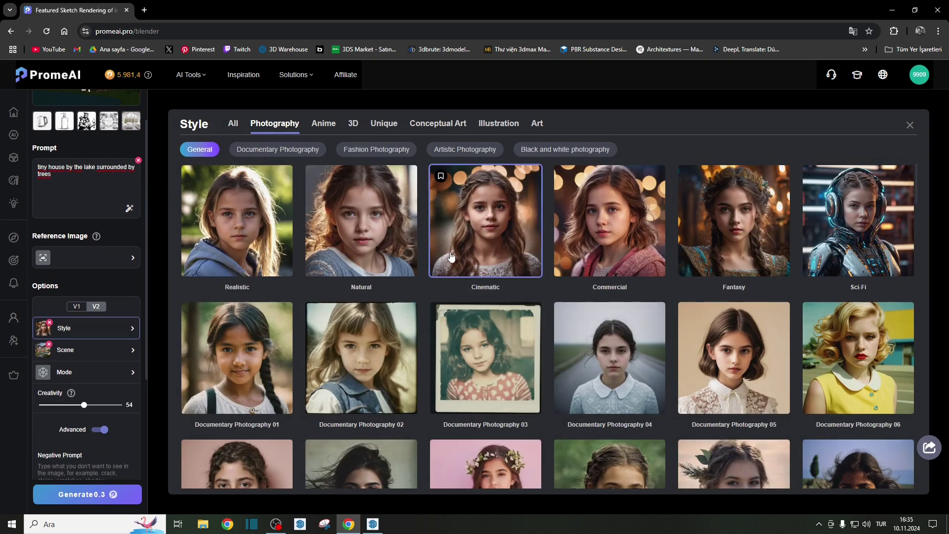
- Choose the Realistic photography style, browse Documentary Photography, then show the Architecture scene types
left_click(249, 228)
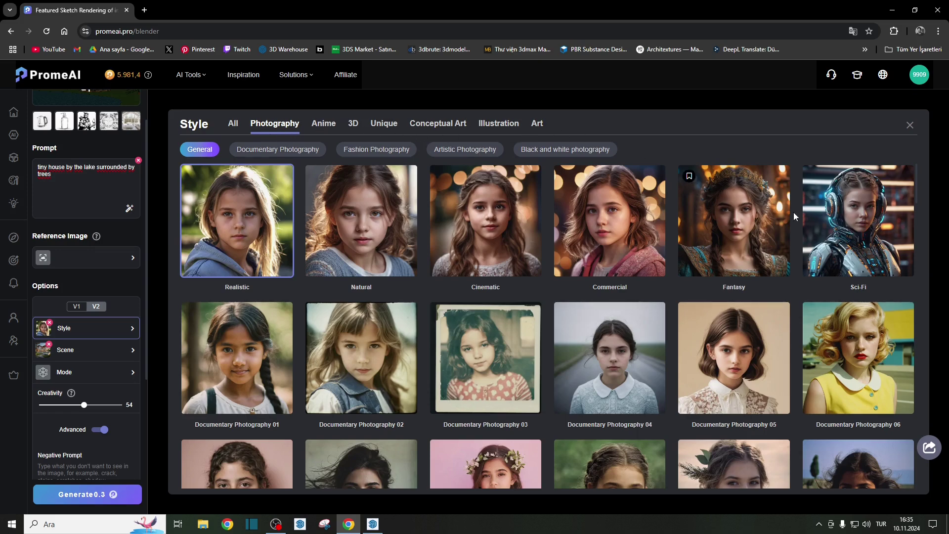
scroll(872, 313, "down", 3)
scroll(872, 312, "down", 2)
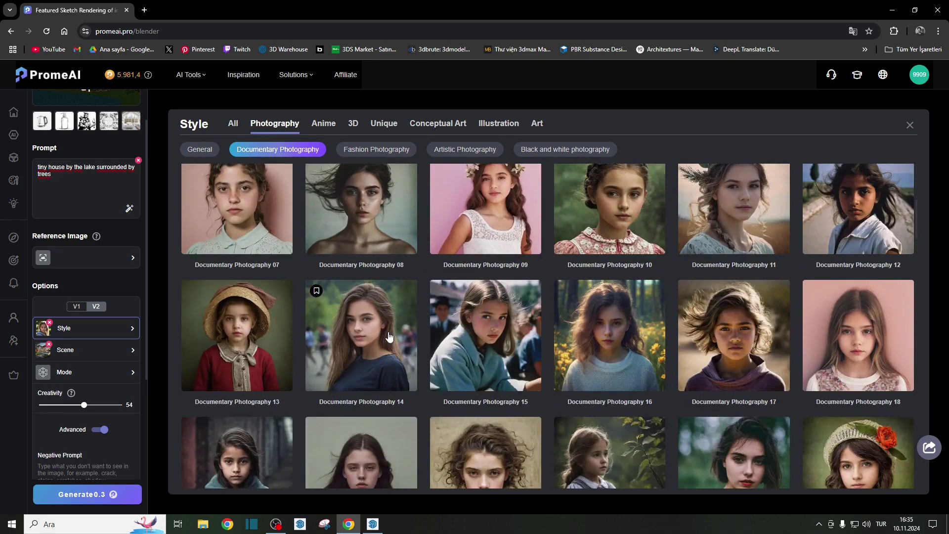
scroll(305, 321, "down", 2)
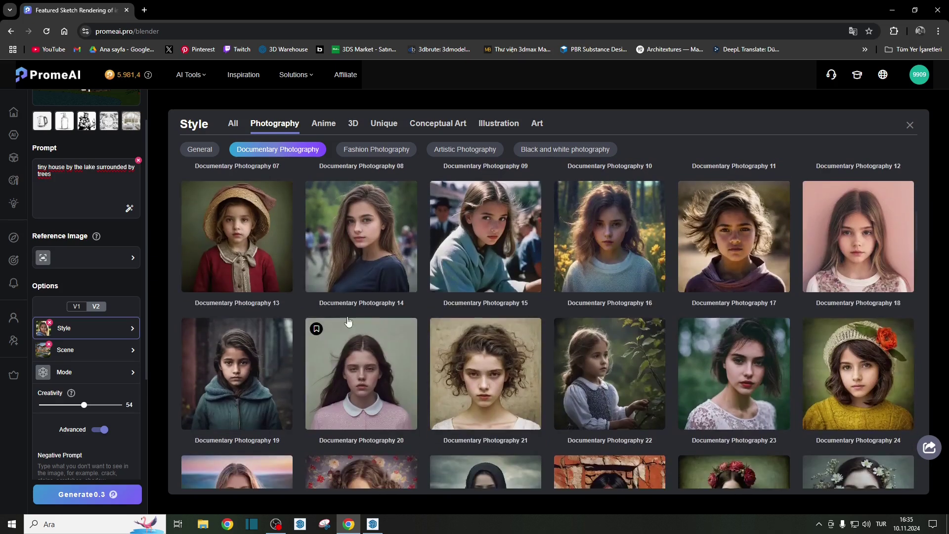
scroll(675, 324, "down", 3)
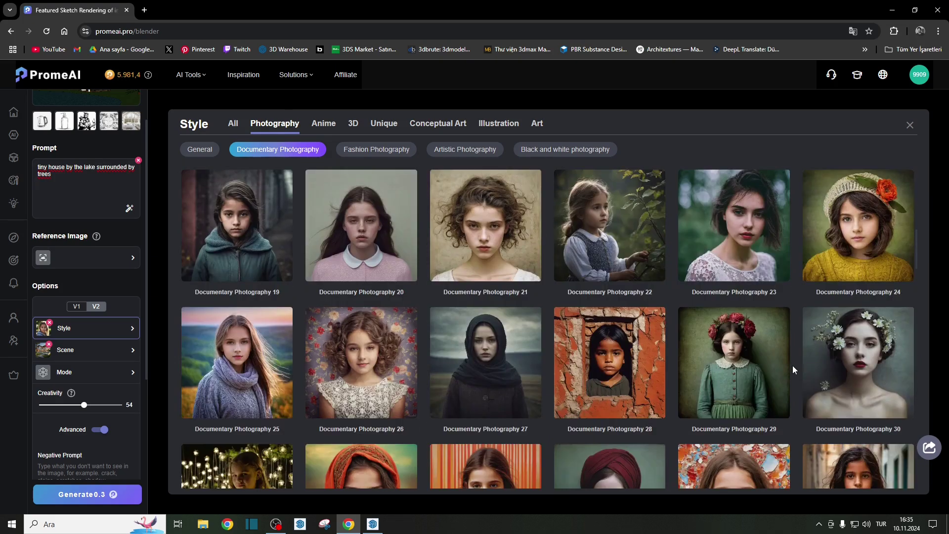
scroll(450, 302, "down", 2)
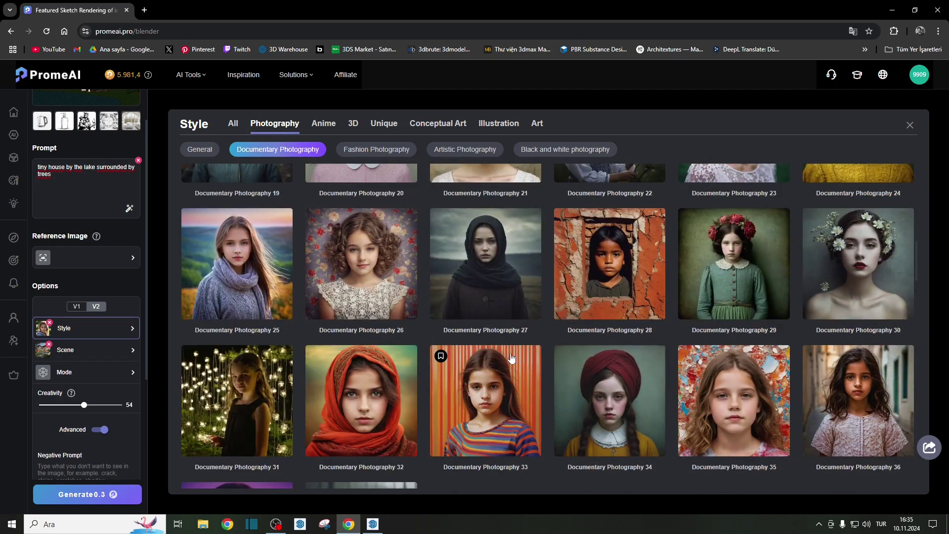
scroll(496, 273, "down", 3)
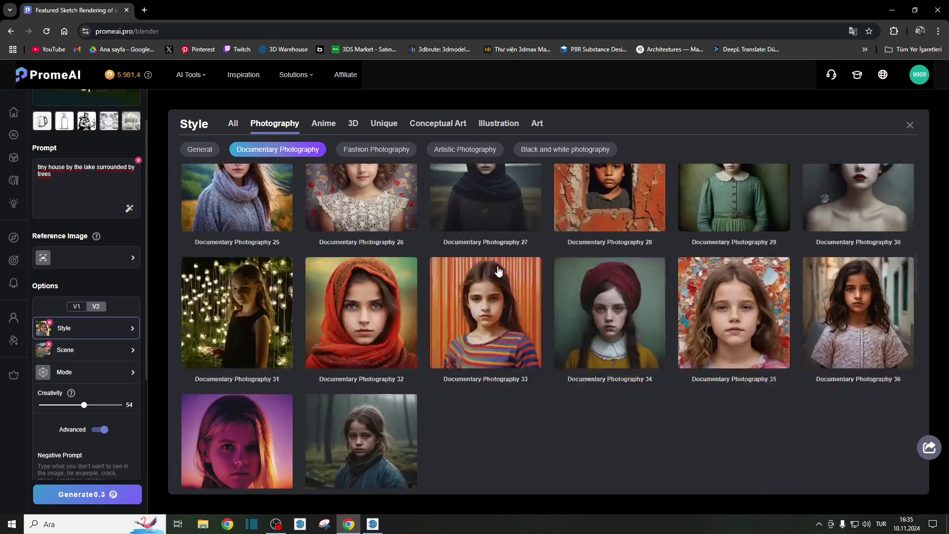
scroll(346, 311, "up", 8)
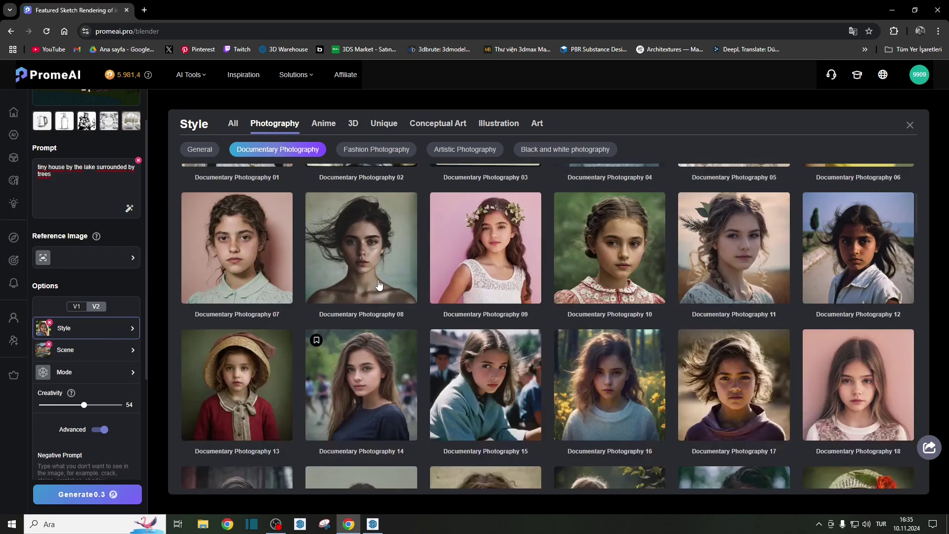
scroll(314, 339, "up", 8)
scroll(317, 248, "up", 4)
left_click(90, 354)
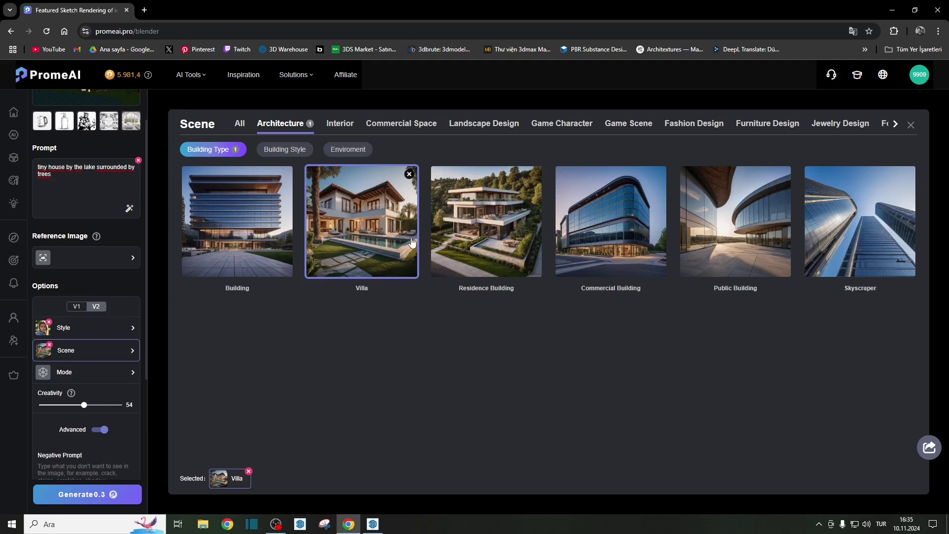
- Keep Villa as the scene, leave Mode on Structure, and set creativity to 55
left_click(366, 237)
left_click(365, 237)
left_click(95, 378)
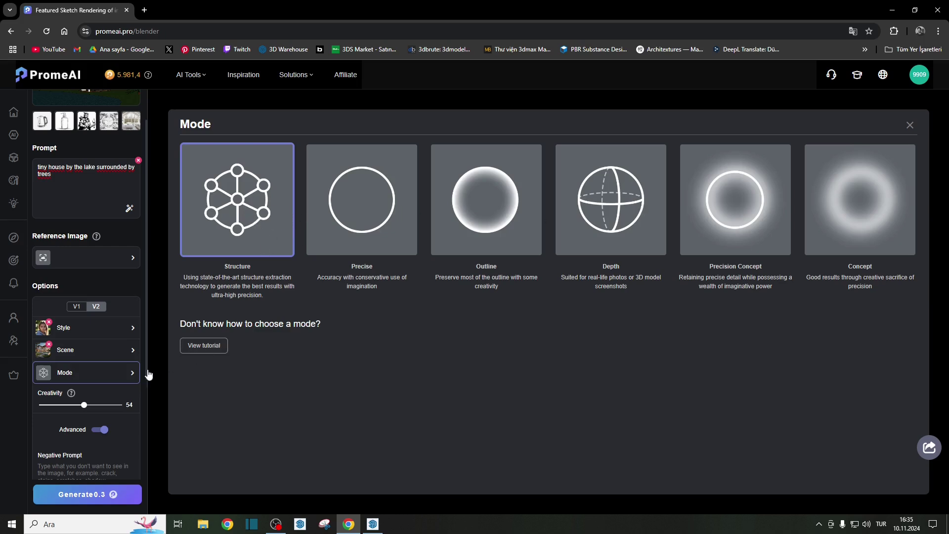
scroll(98, 377, "down", 2)
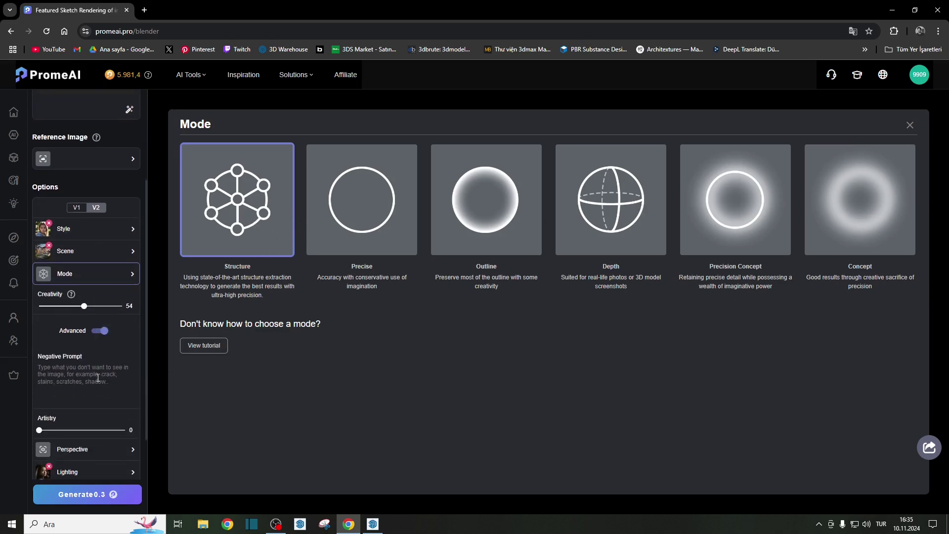
left_click(87, 308)
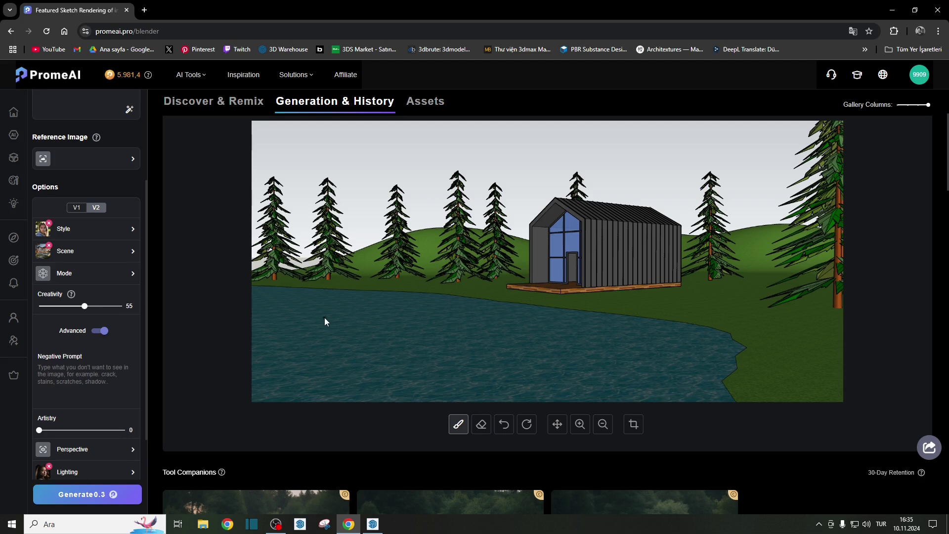
scroll(105, 355, "down", 2)
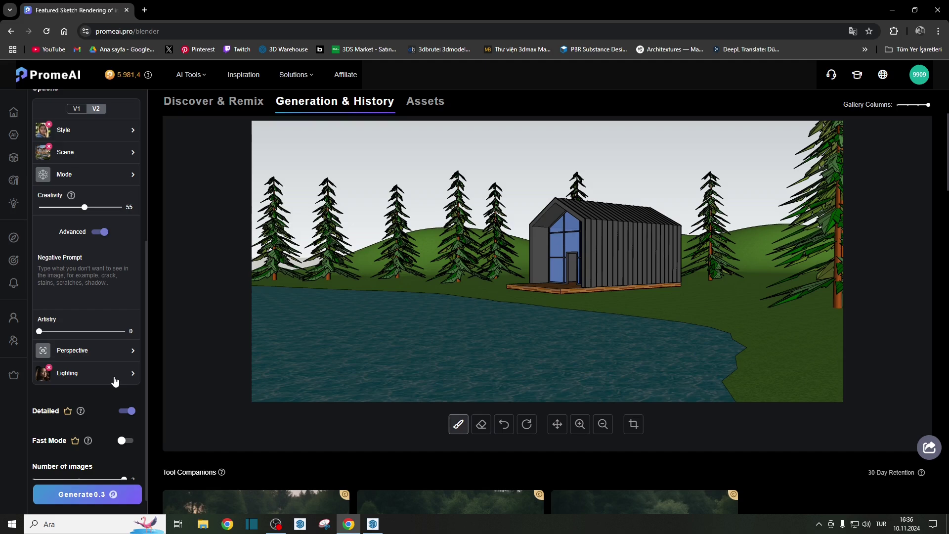
- Replace the lighting preset with Customize
left_click(115, 380)
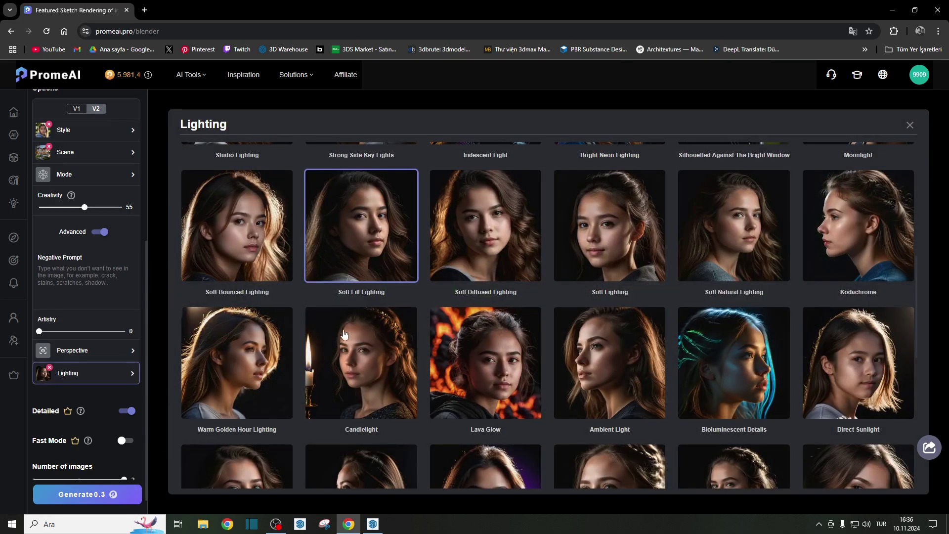
scroll(328, 371, "up", 3)
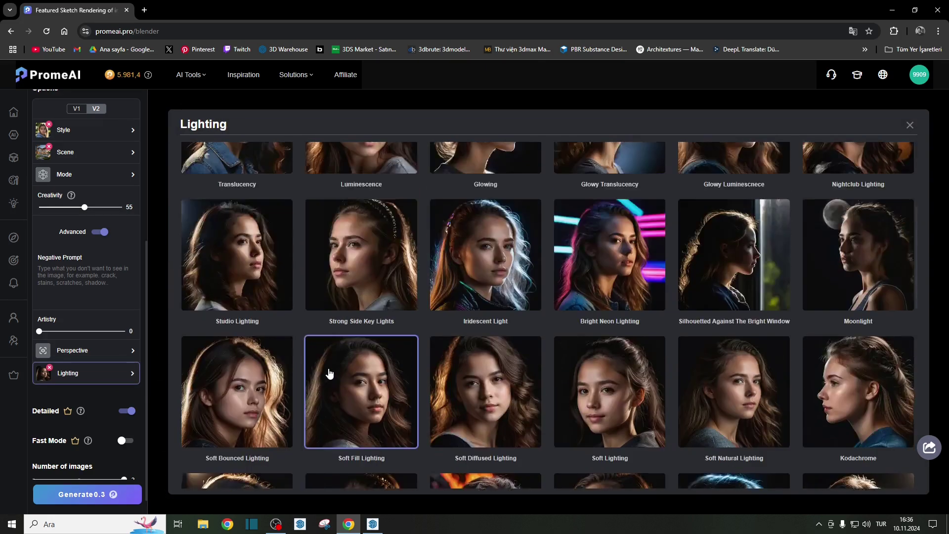
scroll(328, 364, "up", 3)
scroll(332, 360, "up", 2)
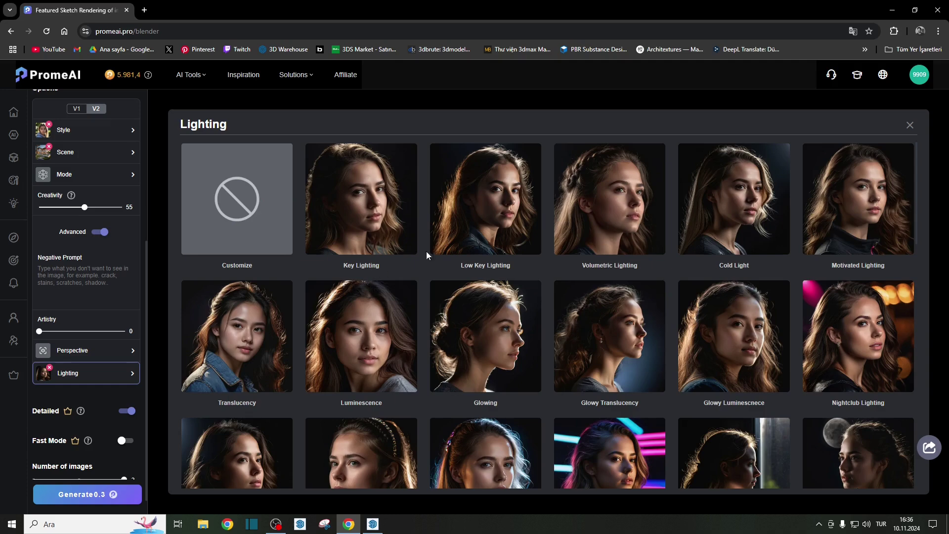
left_click(256, 189)
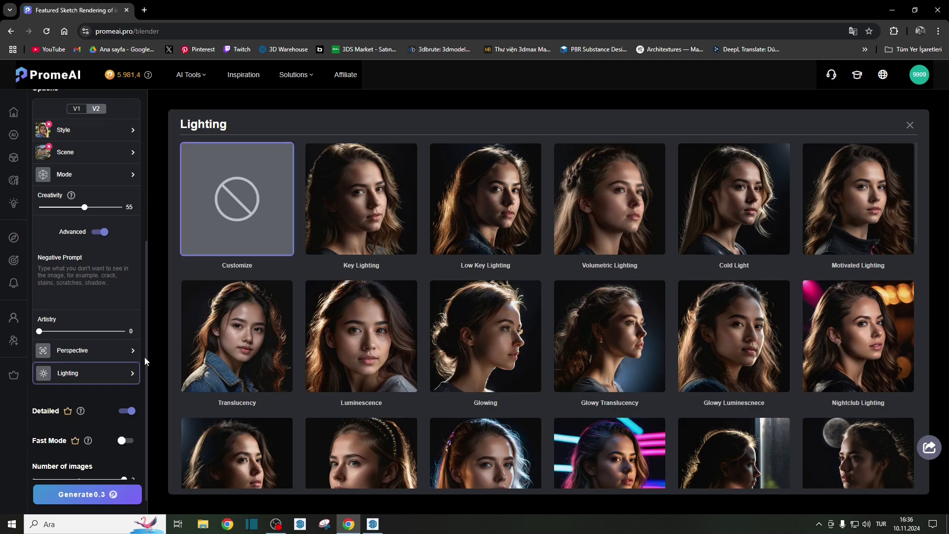
scroll(199, 285, "down", 3)
scroll(97, 398, "down", 1)
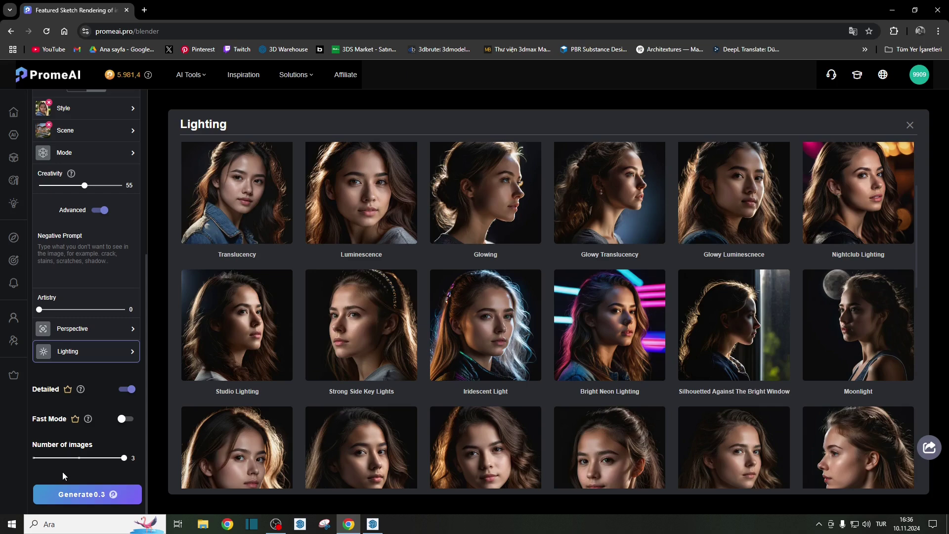
- Generate three lakeside cabin renders and view the first finished one full-screen
left_click(95, 496)
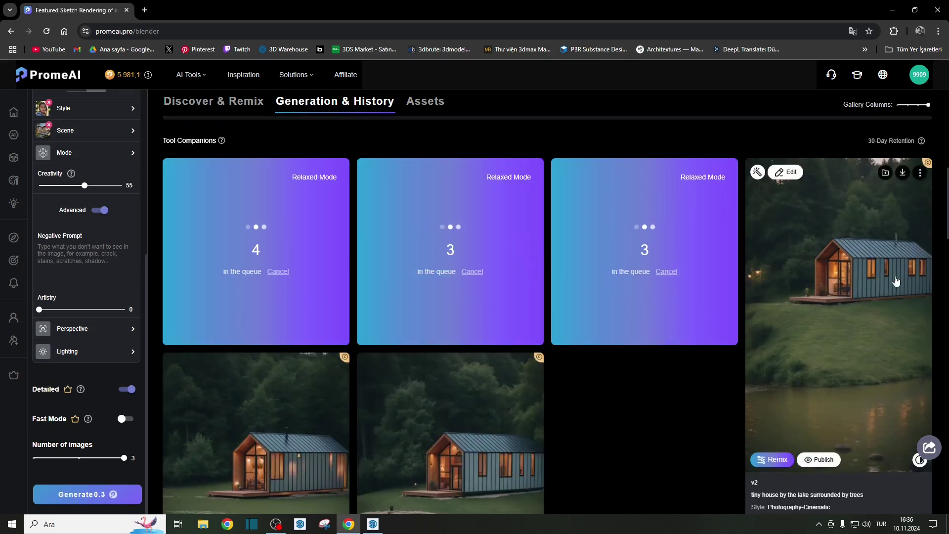
scroll(840, 282, "down", 2)
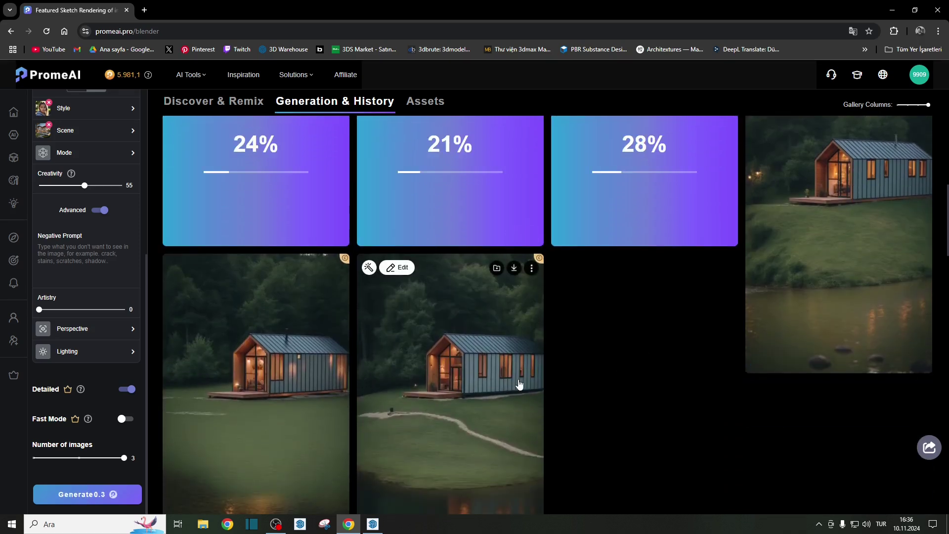
scroll(864, 309, "up", 2)
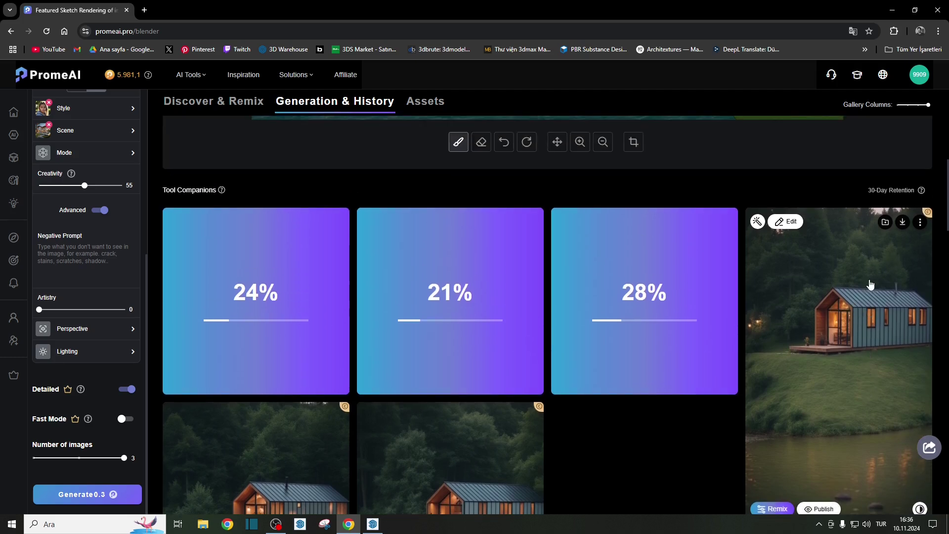
scroll(516, 438, "down", 2)
scroll(773, 306, "up", 1)
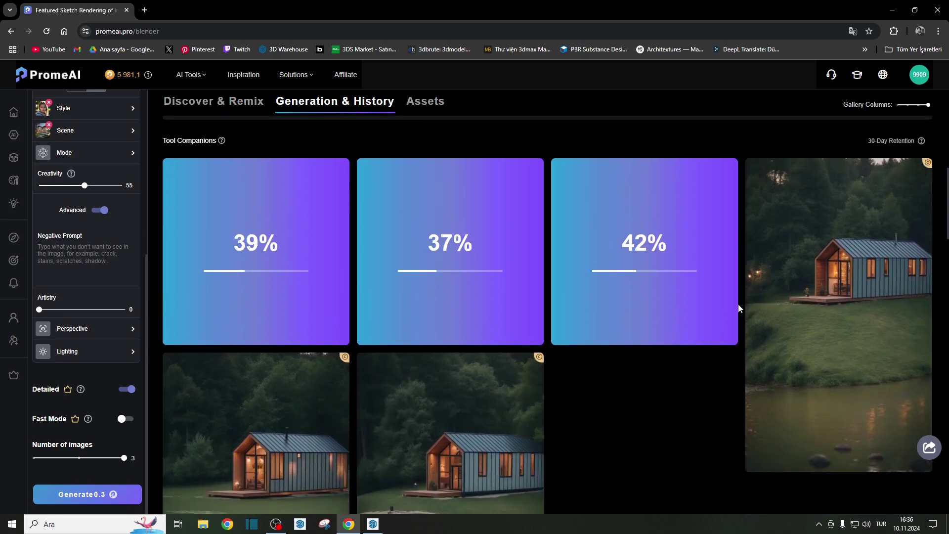
left_click(595, 255)
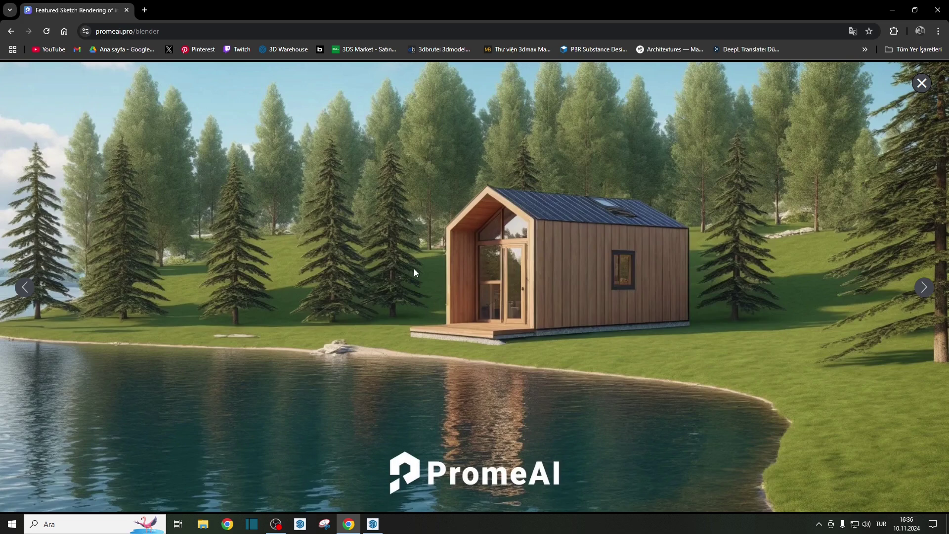
- Browse the new cabin renders back and forth, then start and cancel saving one as an image
left_click(923, 288)
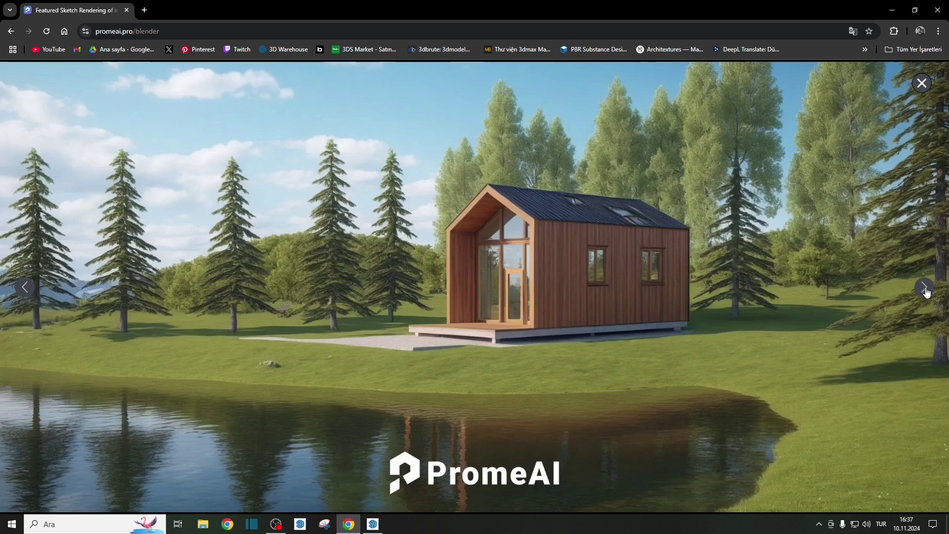
left_click(925, 288)
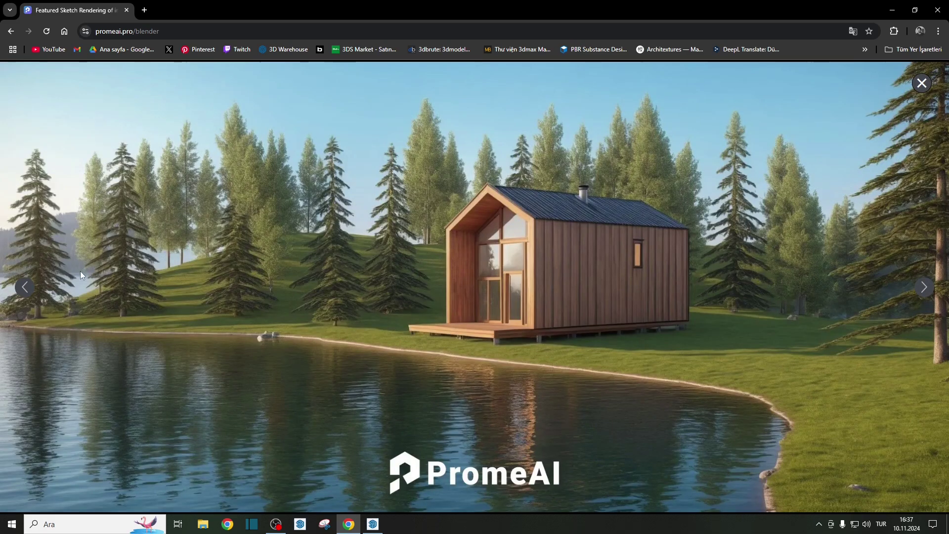
left_click(25, 287)
left_click(24, 287)
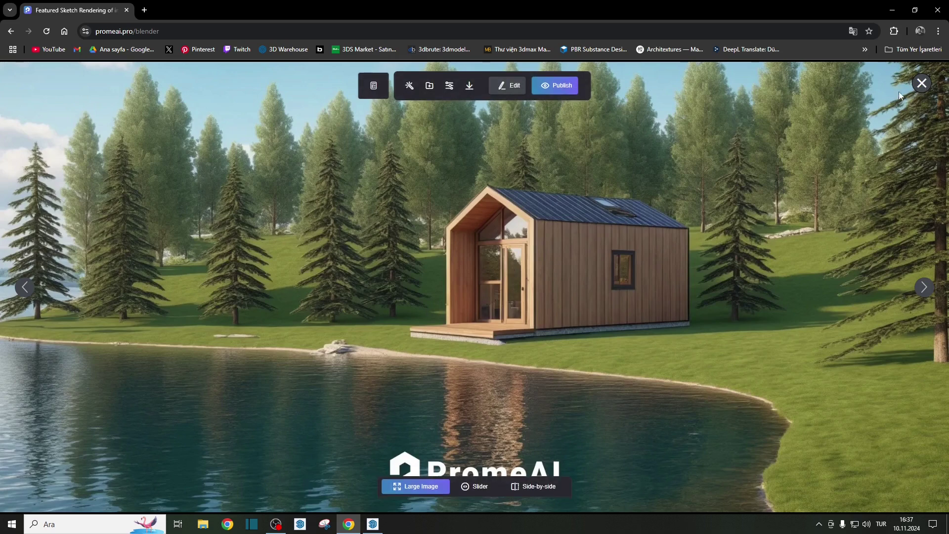
right_click(430, 251)
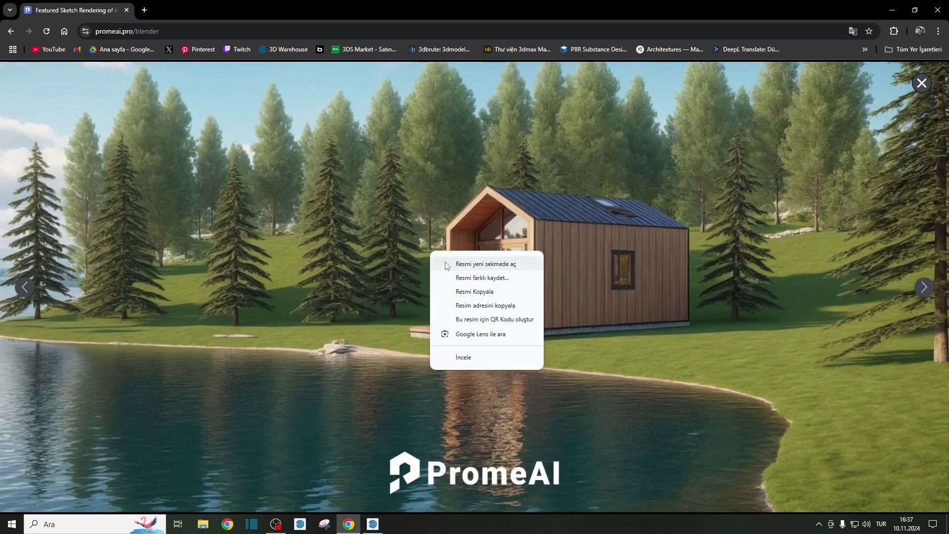
left_click(461, 278)
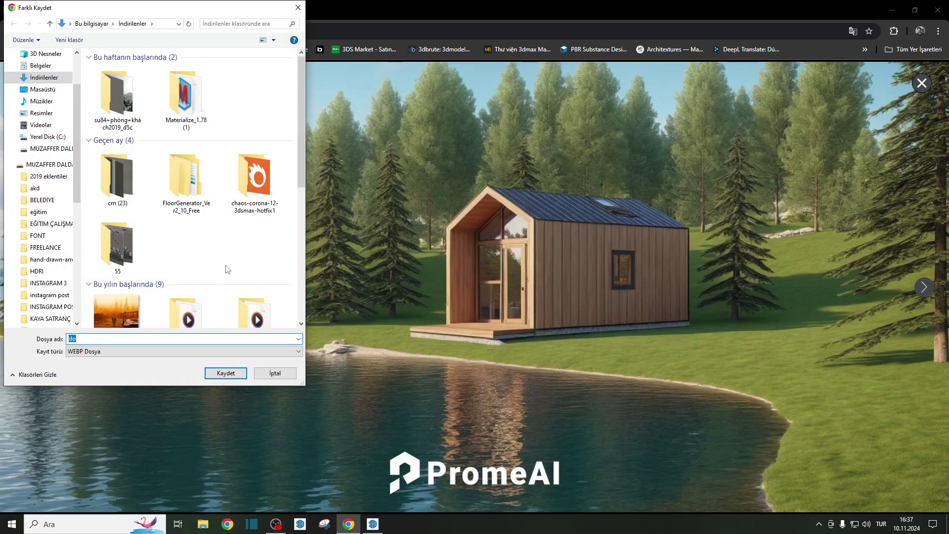
left_click(274, 373)
- Close the full-screen viewer and scroll through the sketch canvas and Tool Companions results
key("Escape")
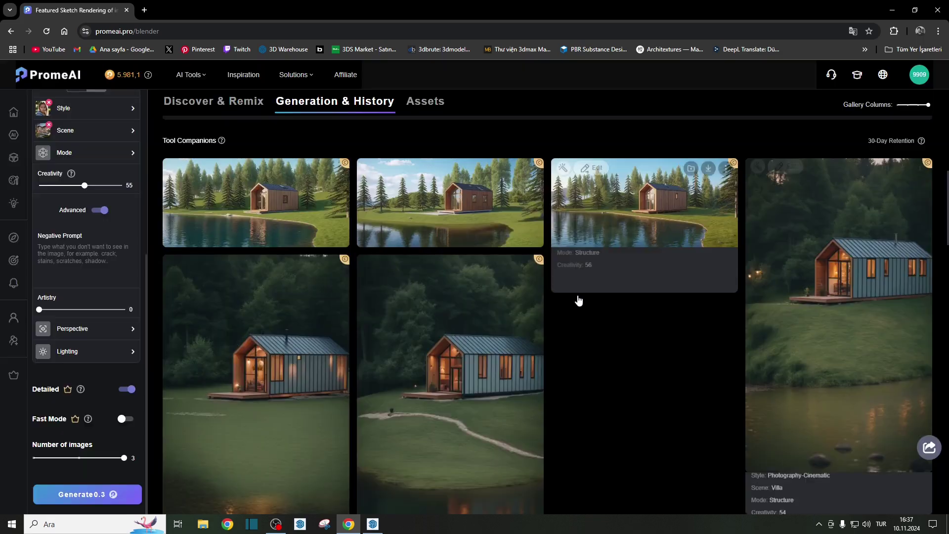
scroll(617, 374, "up", 1)
scroll(544, 363, "up", 2)
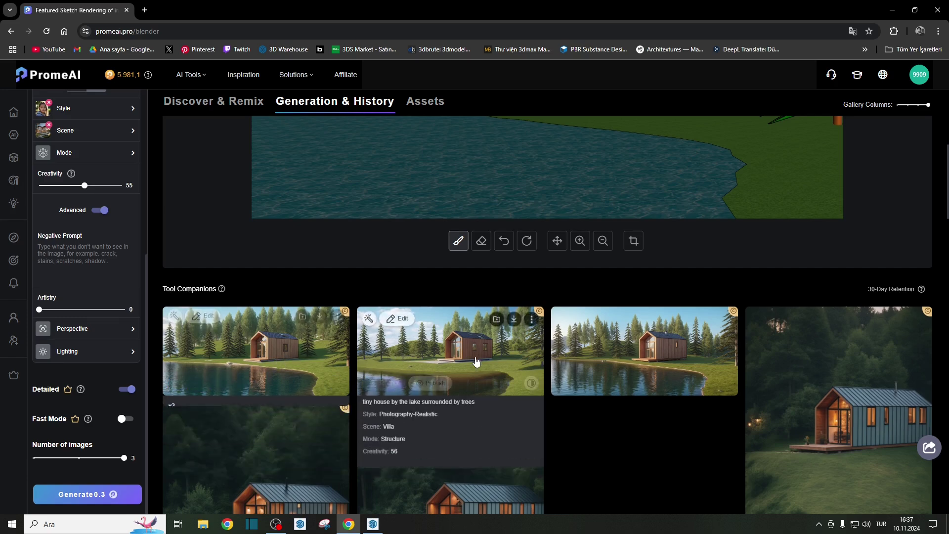
scroll(605, 375, "up", 2)
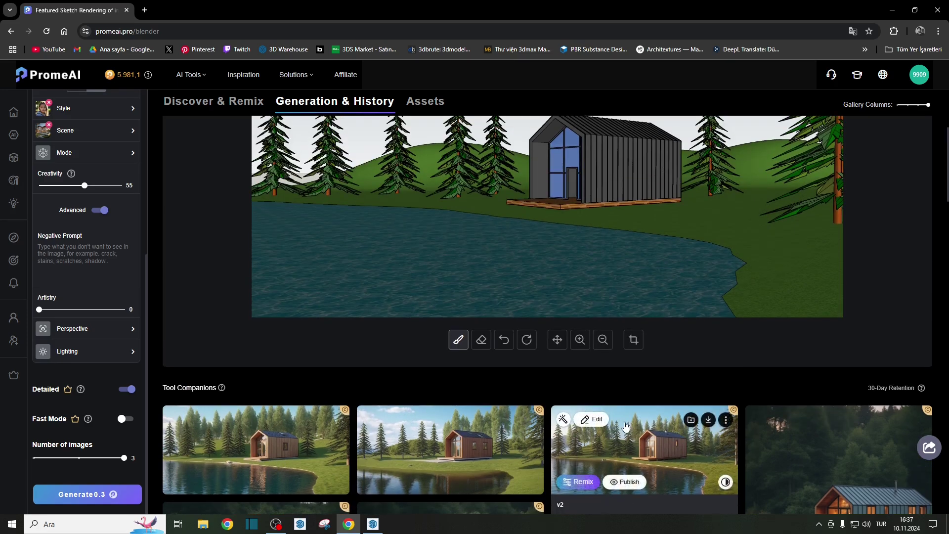
scroll(635, 430, "down", 2)
scroll(642, 429, "up", 3)
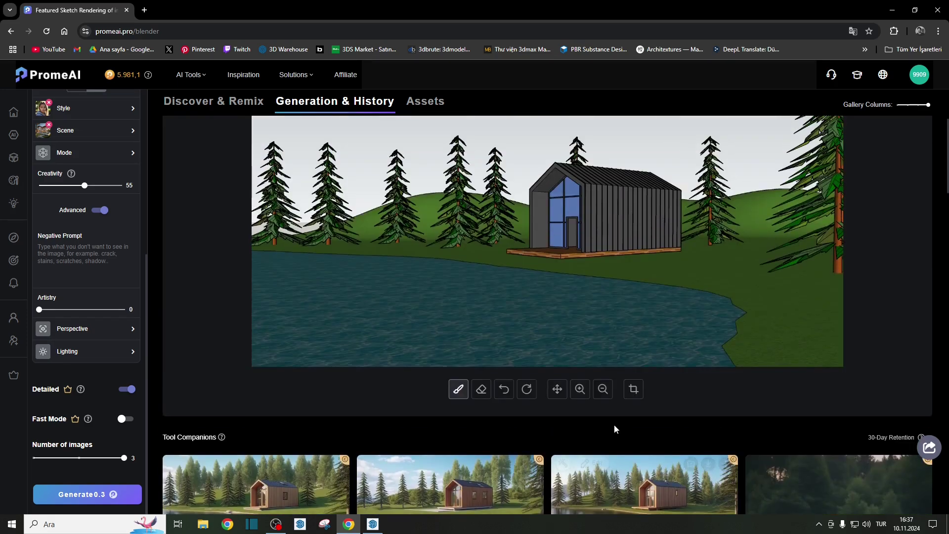
scroll(539, 305, "up", 2)
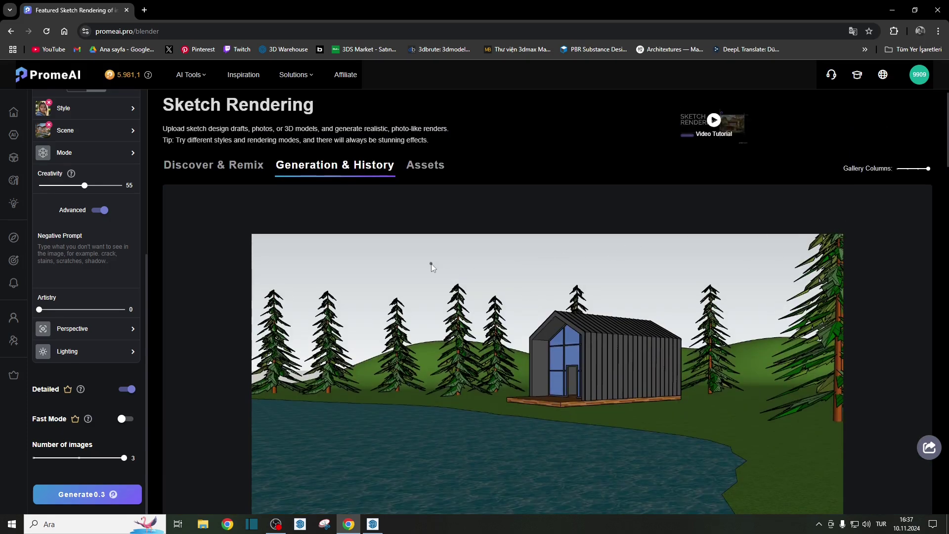
scroll(460, 296, "down", 2)
scroll(483, 331, "down", 3)
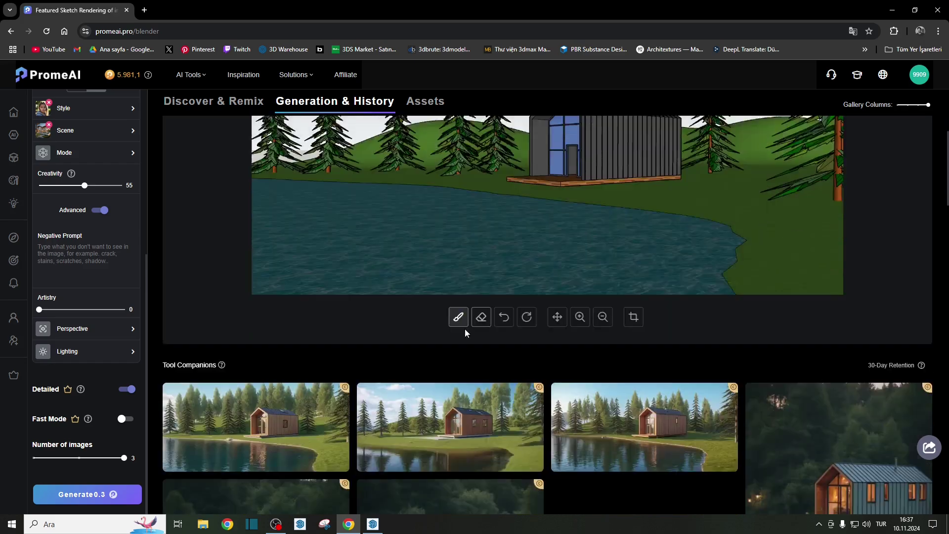
scroll(109, 337, "up", 1)
- Scroll through the list of lighting presets
left_click(88, 402)
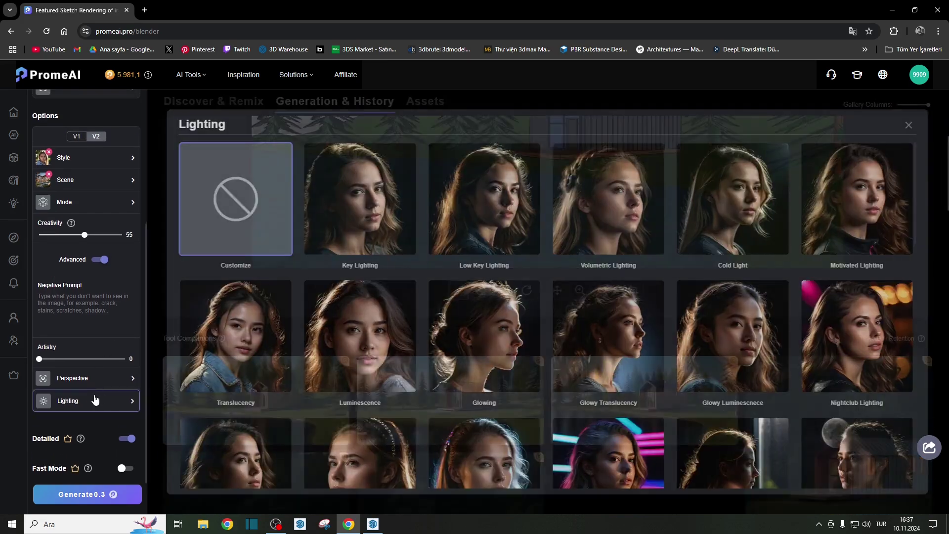
scroll(462, 321, "down", 1)
scroll(462, 324, "down", 4)
scroll(461, 326, "down", 3)
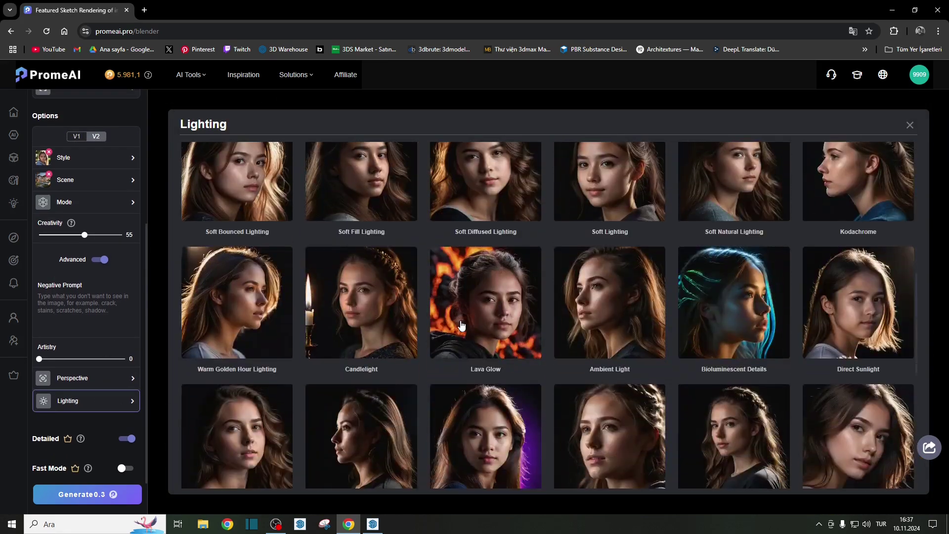
scroll(459, 327, "down", 3)
scroll(458, 327, "down", 3)
scroll(458, 327, "up", 3)
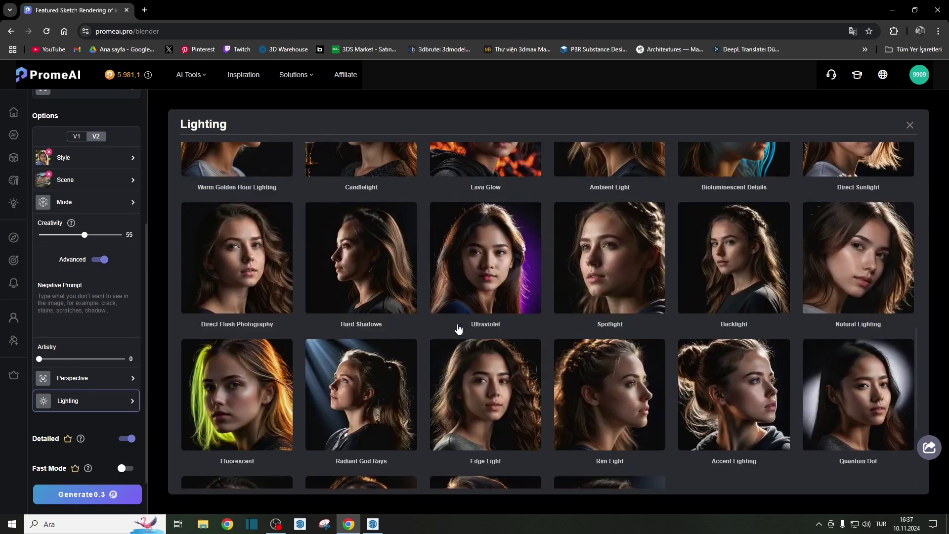
scroll(458, 328, "up", 2)
scroll(459, 329, "up", 3)
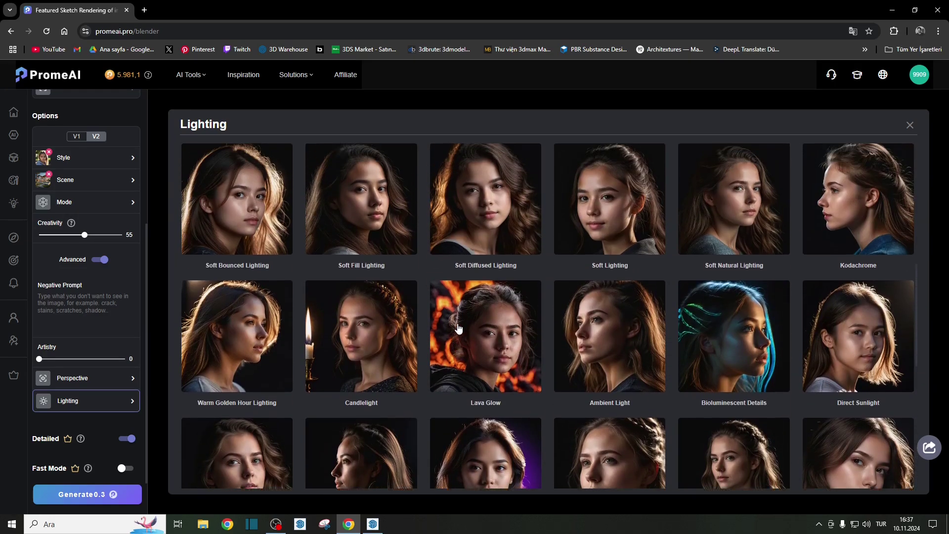
scroll(459, 329, "up", 3)
scroll(457, 328, "up", 3)
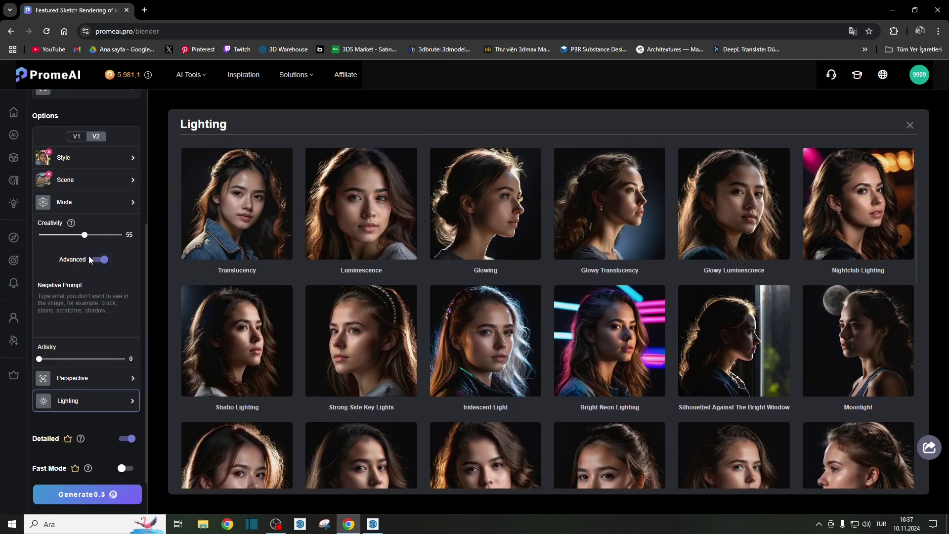
- Set the style to Documentary Photography 27
left_click(69, 180)
left_click(70, 158)
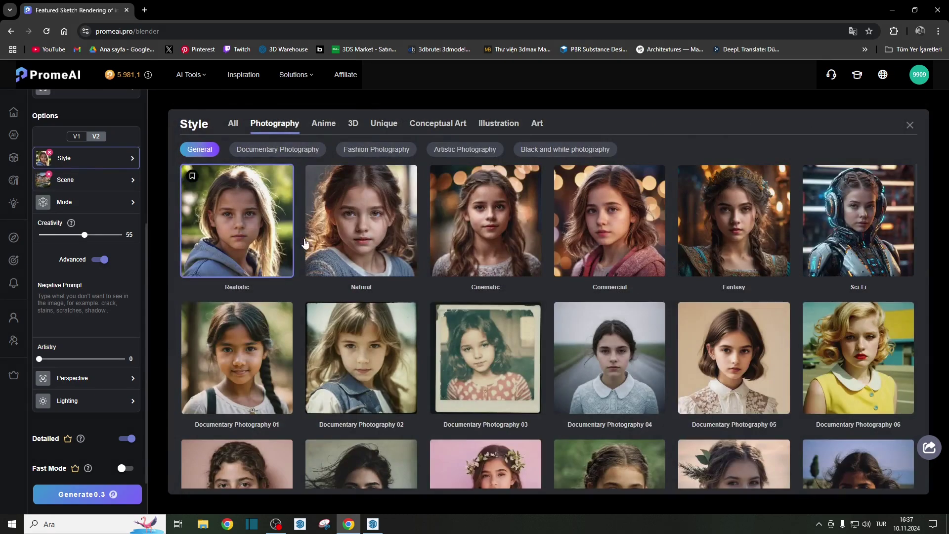
scroll(460, 316, "down", 2)
scroll(459, 314, "down", 1)
scroll(462, 321, "down", 2)
scroll(474, 331, "down", 3)
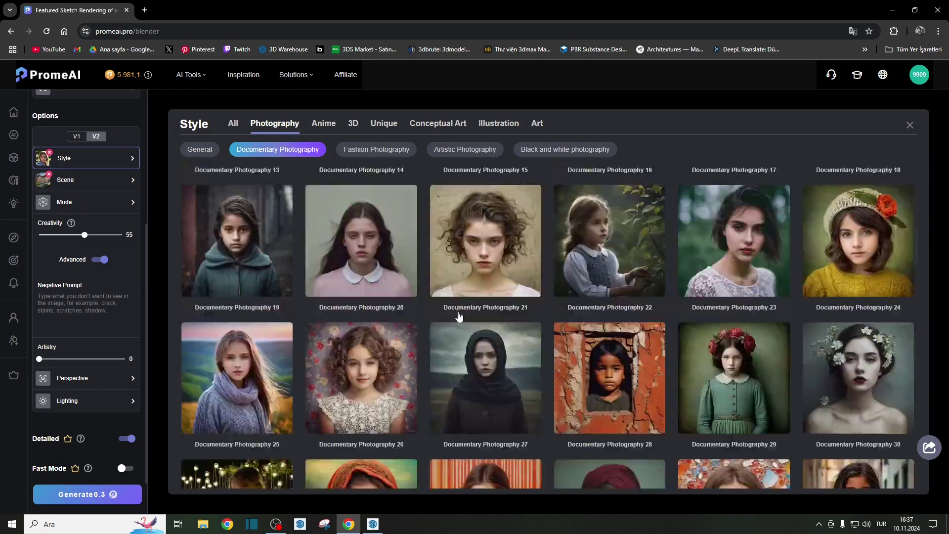
left_click(494, 348)
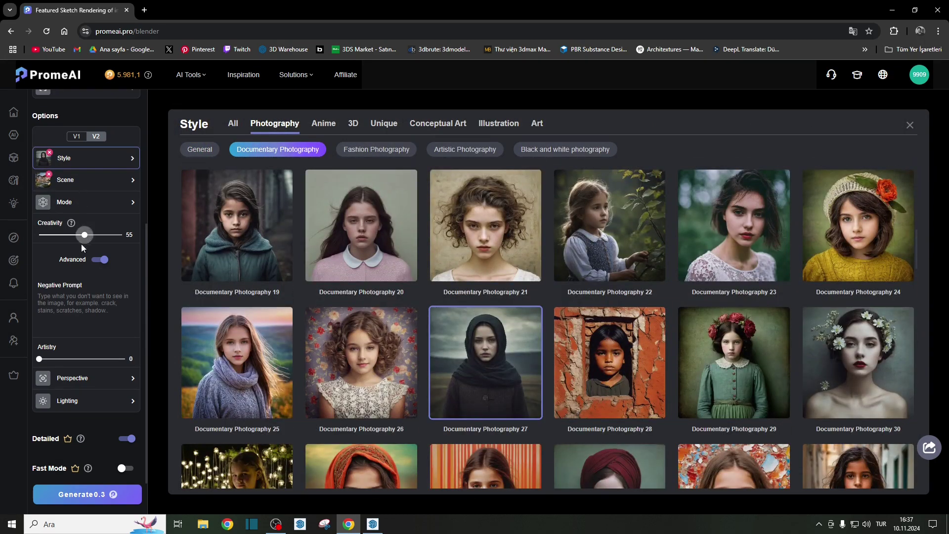
scroll(82, 246, "down", 1)
- Add Residence Building to the Villa scene and pick Radiant God Rays lighting
left_click(93, 140)
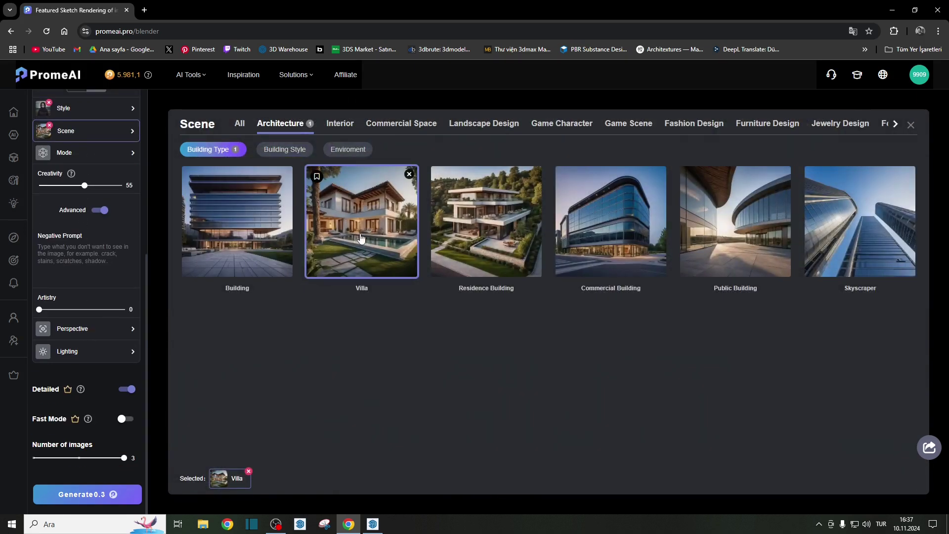
left_click(479, 233)
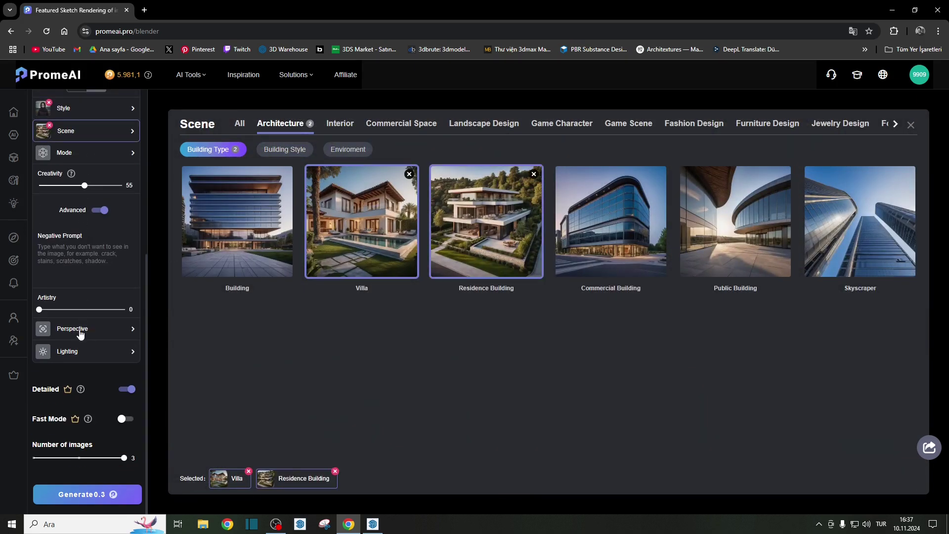
left_click(75, 352)
scroll(507, 368, "down", 3)
scroll(507, 368, "down", 2)
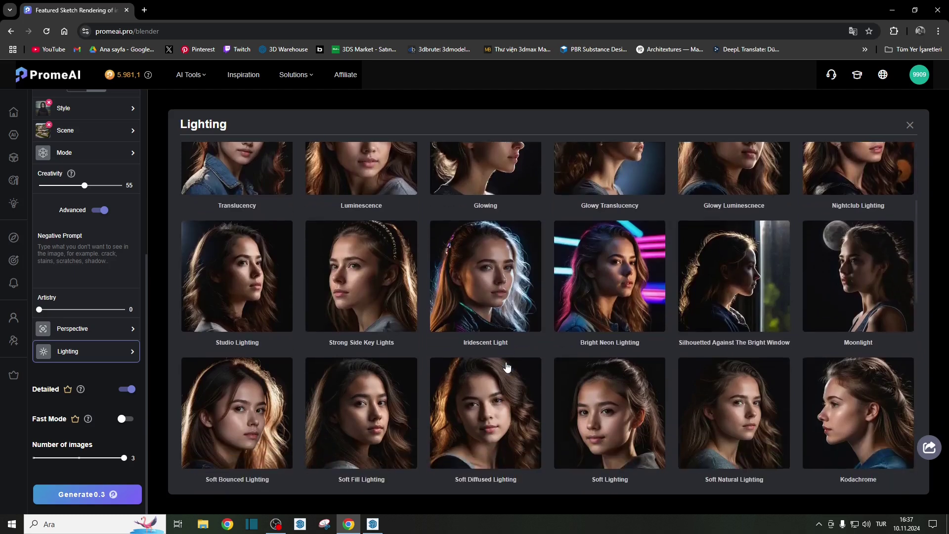
scroll(507, 368, "down", 1)
scroll(507, 367, "down", 1)
scroll(507, 371, "down", 2)
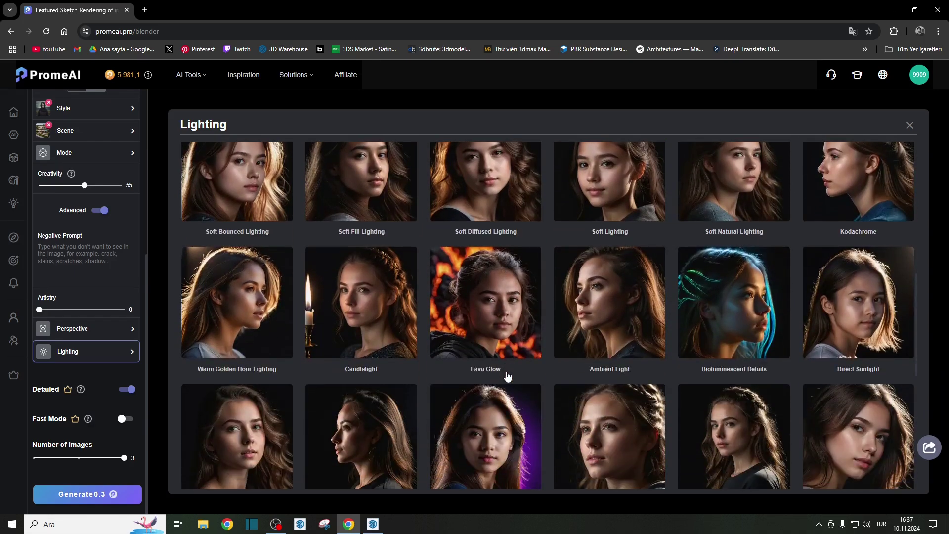
scroll(506, 375, "down", 2)
scroll(506, 376, "down", 2)
scroll(505, 377, "down", 2)
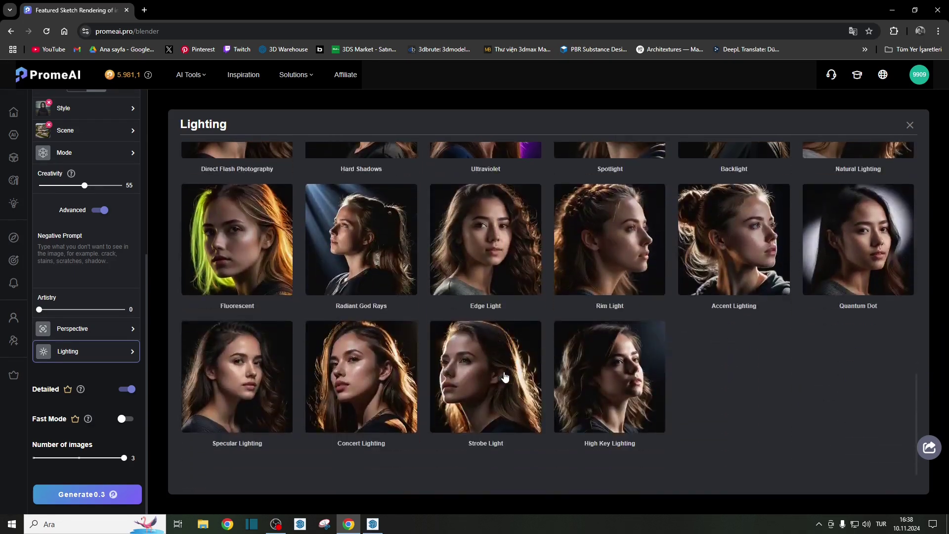
scroll(377, 313, "up", 1)
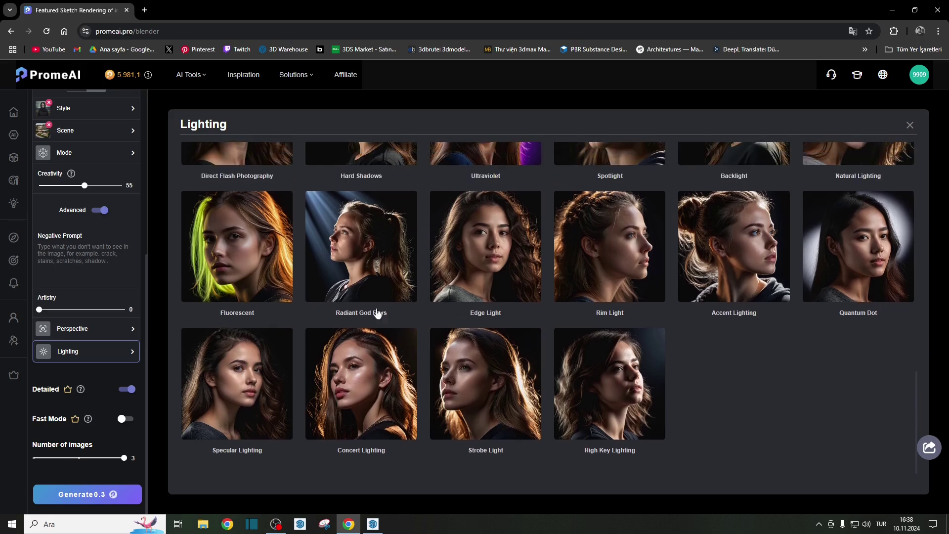
left_click(361, 249)
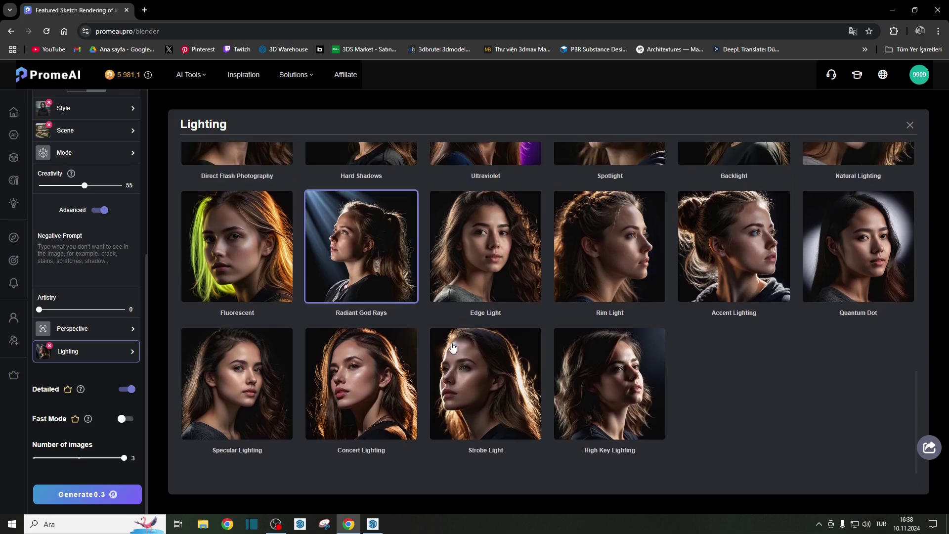
- Generate new cabin renders with the updated settings and open one full-screen
left_click(97, 494)
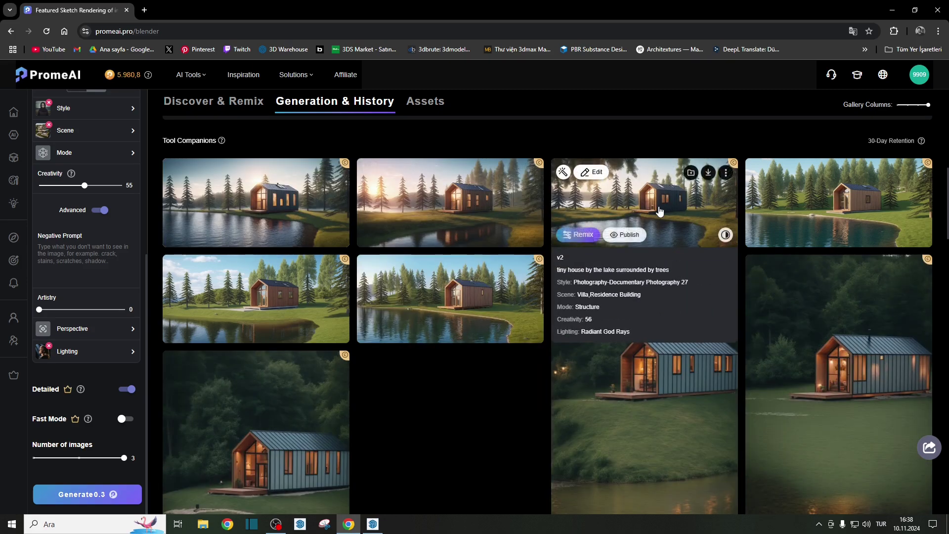
left_click(658, 210)
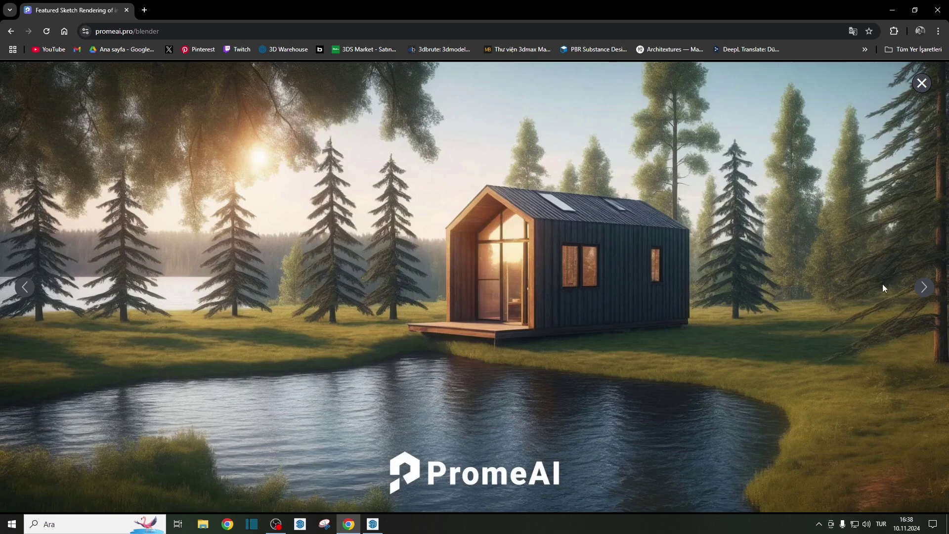
- Browse the new god-ray cabin renders, then close the viewer back to the gallery
left_click(26, 294)
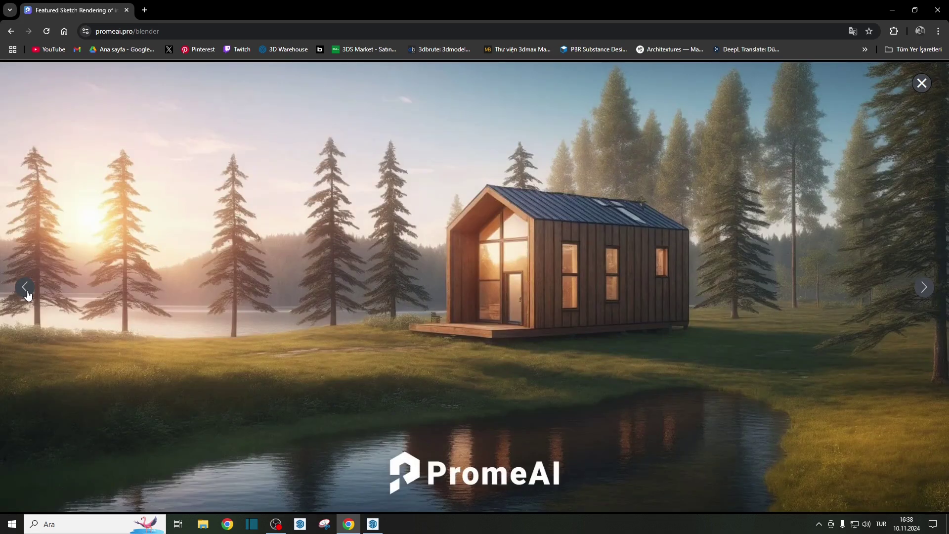
left_click(26, 287)
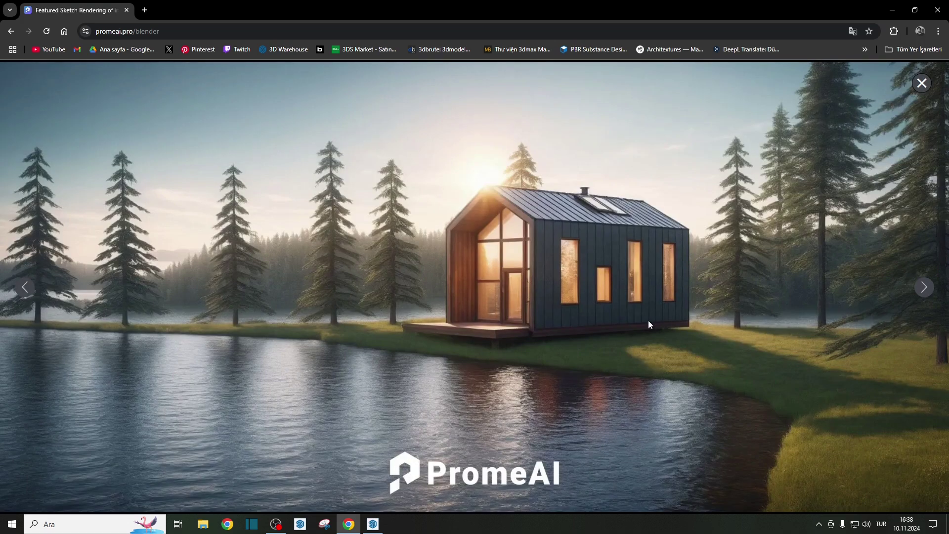
left_click(922, 288)
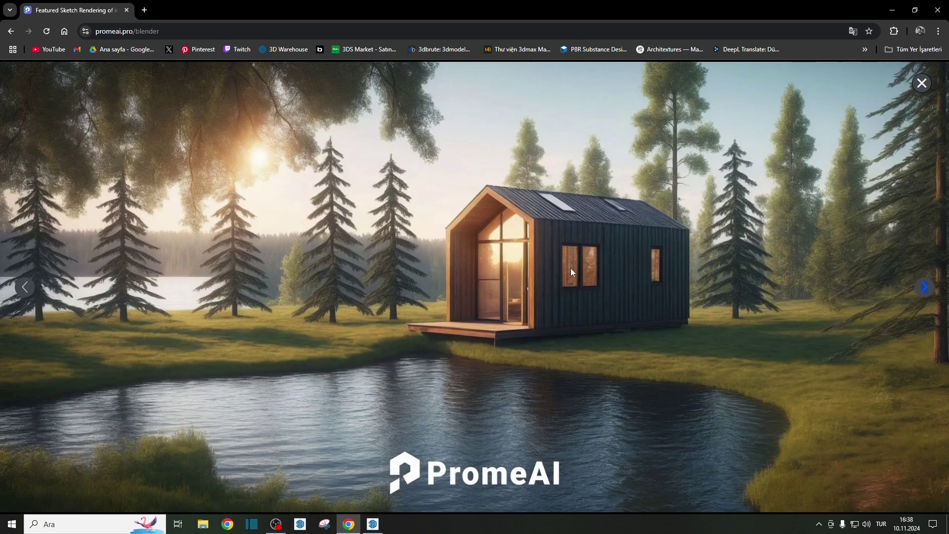
left_click(922, 288)
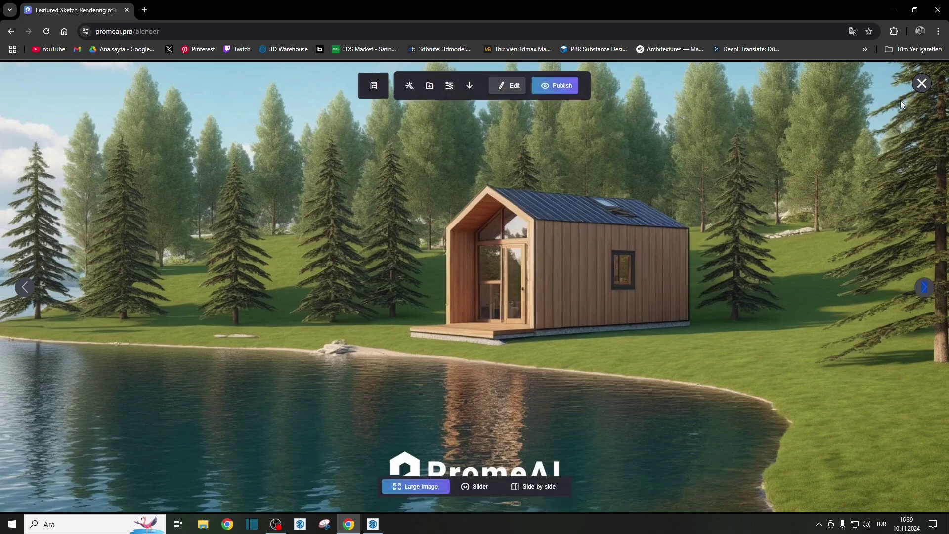
left_click(921, 83)
mouse_move(256, 250)
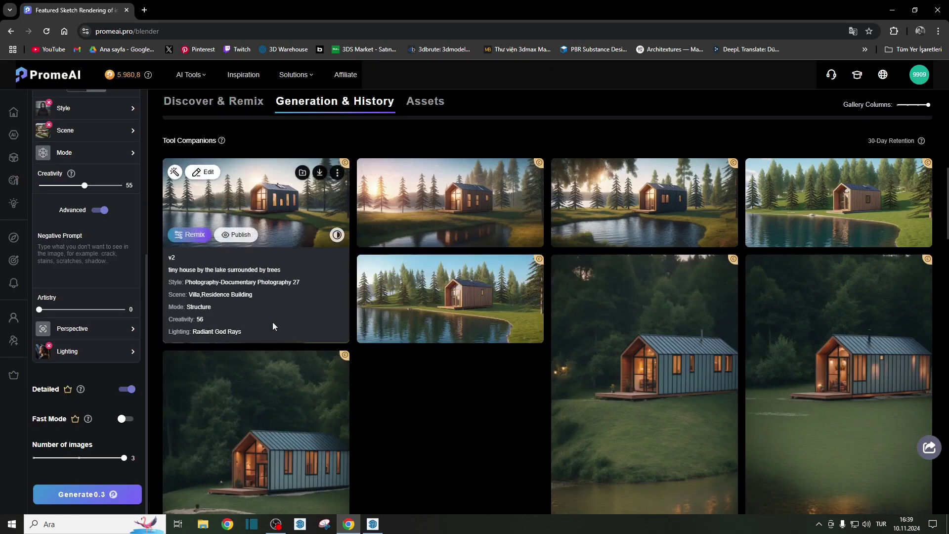
scroll(424, 346, "up", 3)
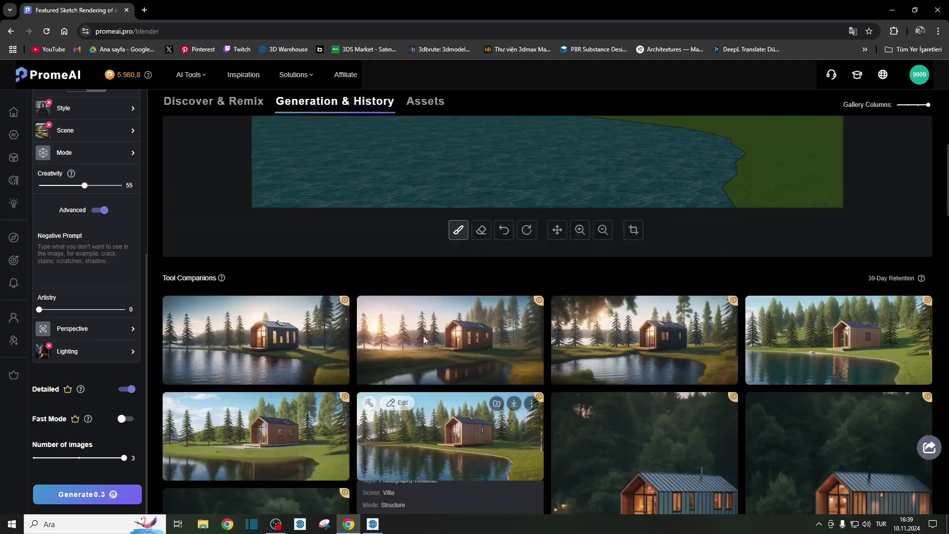
scroll(423, 337, "up", 2)
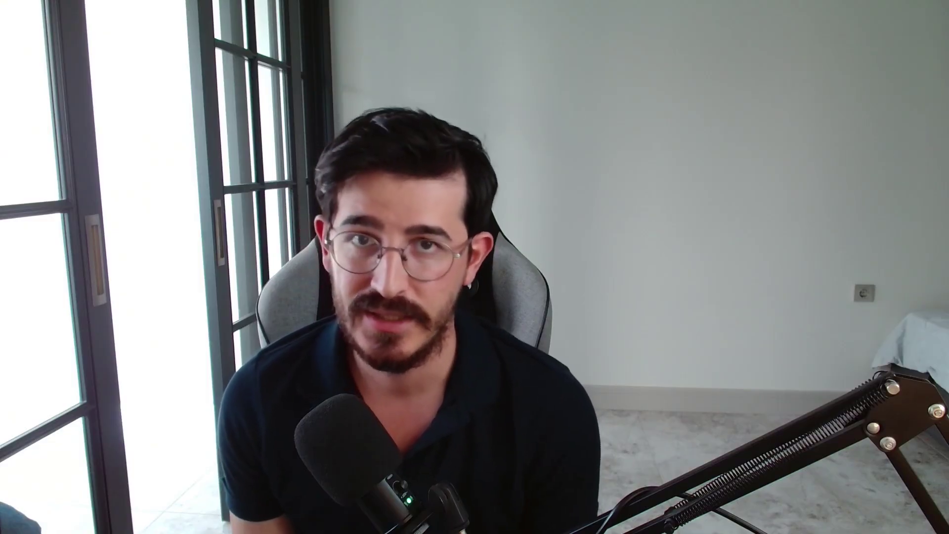